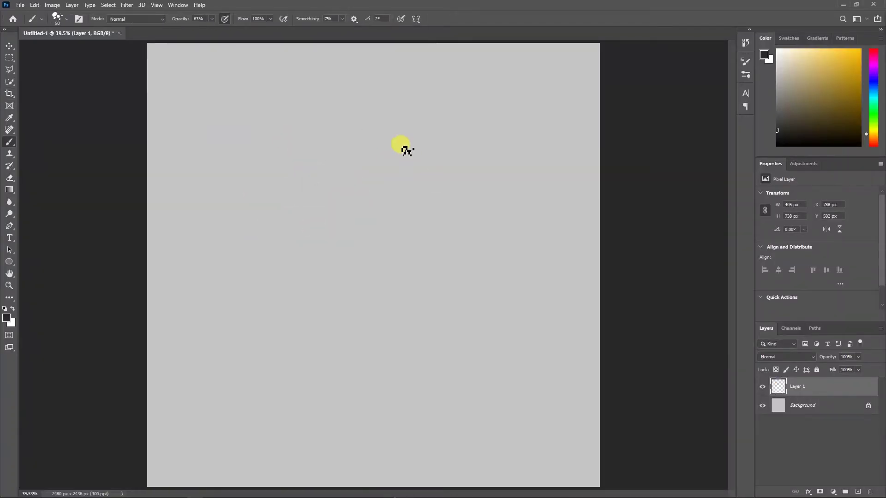
# - Rough in the man's head, jaw, arms and hands, the woman's hair and the baby's head in grey strokes
pyautogui.moveTo(433, 179); pyautogui.dragTo(400, 244)
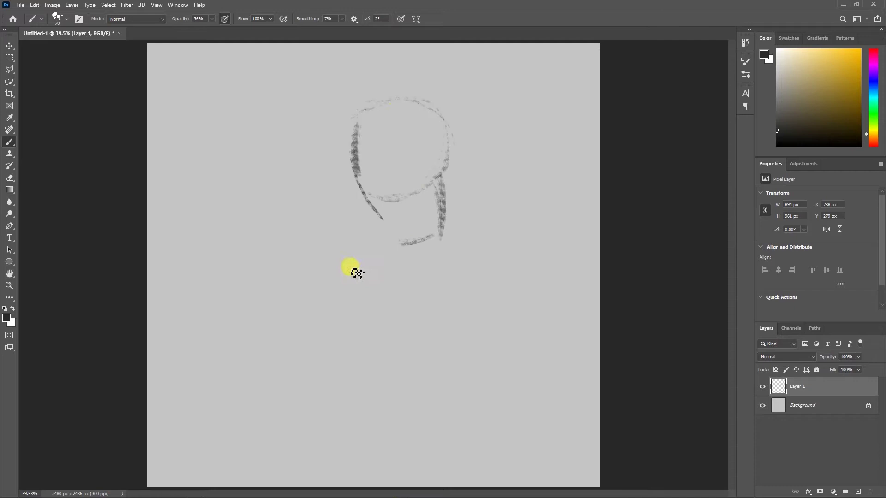
pyautogui.moveTo(528, 274)
pyautogui.mouseDown()
pyautogui.moveTo(263, 348)
pyautogui.moveTo(224, 386)
pyautogui.moveTo(251, 302)
pyautogui.moveTo(286, 362)
pyautogui.moveTo(277, 346)
pyautogui.mouseUp()
pyautogui.moveTo(316, 323); pyautogui.dragTo(348, 222)
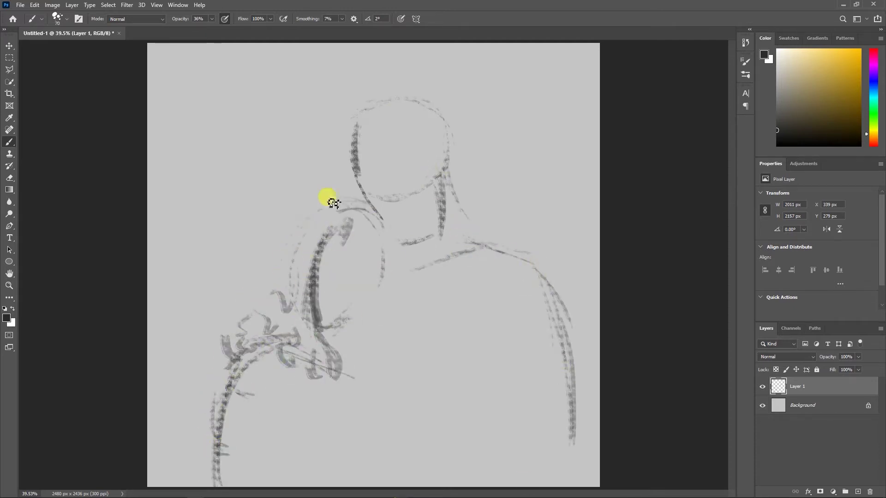
pyautogui.moveTo(386, 249); pyautogui.dragTo(332, 332)
pyautogui.moveTo(263, 272); pyautogui.dragTo(250, 290)
pyautogui.moveTo(356, 194); pyautogui.dragTo(438, 237)
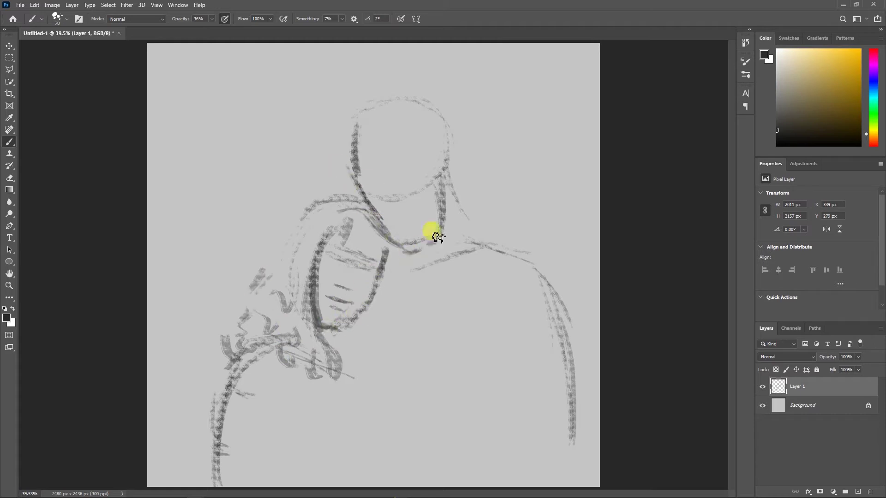
pyautogui.moveTo(406, 167)
pyautogui.mouseDown()
pyautogui.moveTo(336, 139)
pyautogui.moveTo(405, 112)
pyautogui.moveTo(425, 153)
pyautogui.moveTo(424, 238)
pyautogui.moveTo(441, 180)
pyautogui.mouseUp()
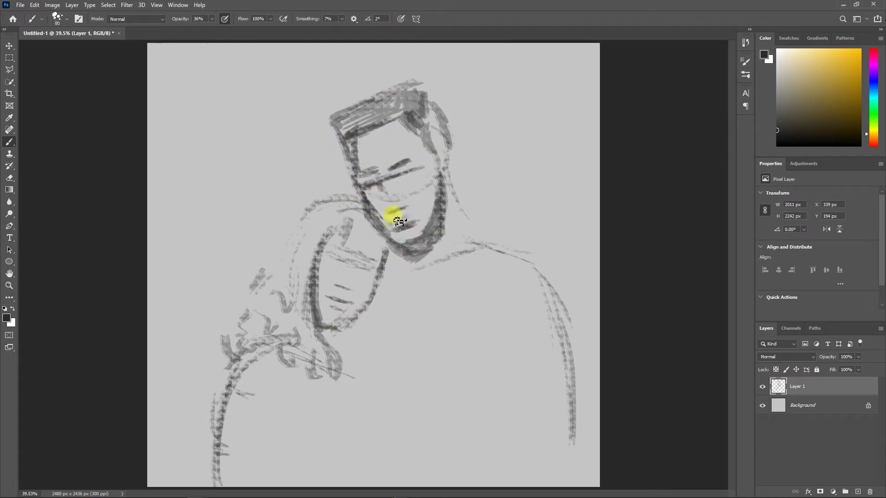
pyautogui.moveTo(443, 293); pyautogui.dragTo(459, 218)
pyautogui.moveTo(372, 179)
pyautogui.mouseDown()
pyautogui.moveTo(392, 283)
pyautogui.moveTo(513, 246)
pyautogui.moveTo(337, 420)
pyautogui.mouseUp()
# - Switch to a different brush preset and draw the neck strokes below the circle
pyautogui.rightClick(436, 417)
pyautogui.scroll(-1, 536, 418)
pyautogui.scroll(1, 467, 405)
pyautogui.doubleClick(466, 406)
pyautogui.moveTo(461, 277)
pyautogui.mouseDown()
pyautogui.moveTo(435, 303)
pyautogui.moveTo(420, 364)
pyautogui.moveTo(359, 438)
pyautogui.mouseUp()
pyautogui.moveTo(334, 427); pyautogui.dragTo(323, 466)
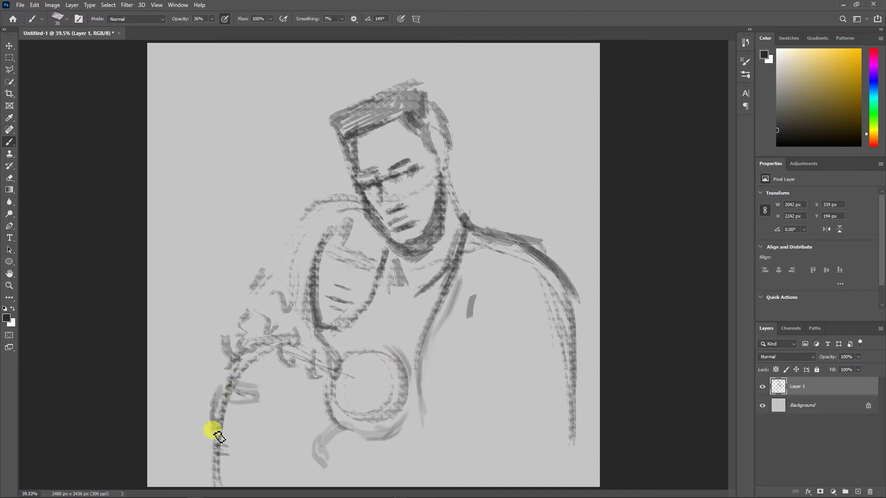
# - Arc around the baby's head, mark the man's eyes, nose and chin, and shift the sketch slightly
pyautogui.moveTo(335, 341); pyautogui.dragTo(386, 393)
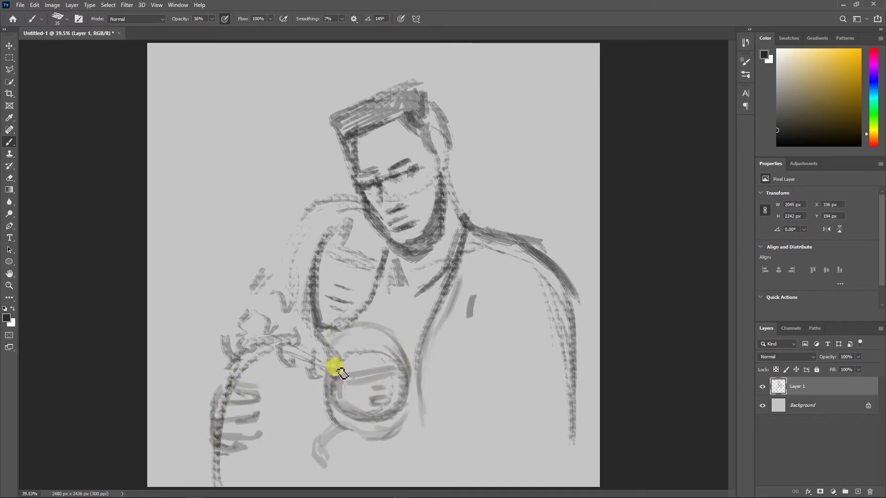
pyautogui.moveTo(340, 372); pyautogui.dragTo(370, 272)
pyautogui.moveTo(369, 181)
pyautogui.mouseDown()
pyautogui.moveTo(353, 184)
pyautogui.moveTo(429, 240)
pyautogui.moveTo(323, 332)
pyautogui.mouseUp()
pyautogui.moveTo(428, 447); pyautogui.dragTo(314, 448)
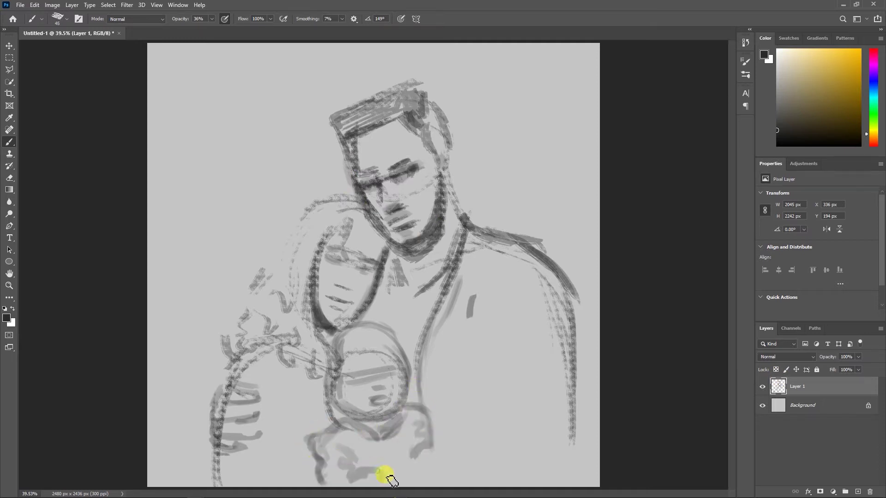
pyautogui.moveTo(457, 429); pyautogui.dragTo(510, 181)
pyautogui.moveTo(306, 459); pyautogui.dragTo(272, 406)
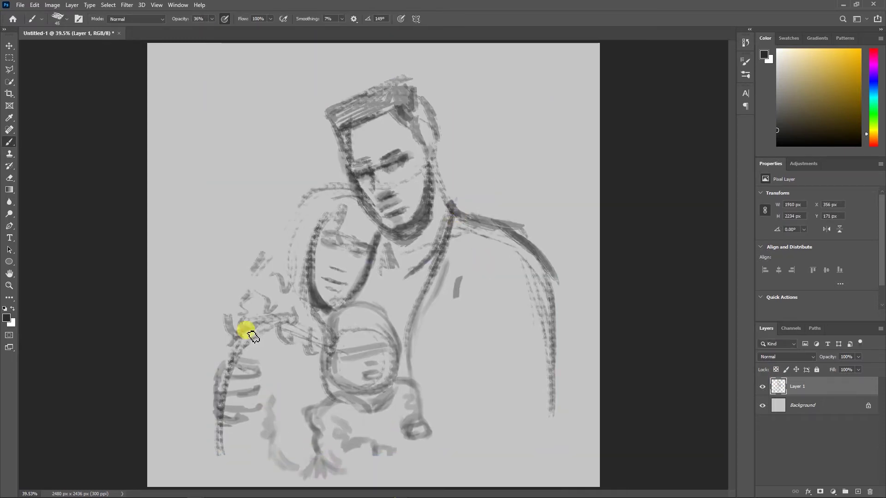
pyautogui.moveTo(215, 384); pyautogui.dragTo(227, 470)
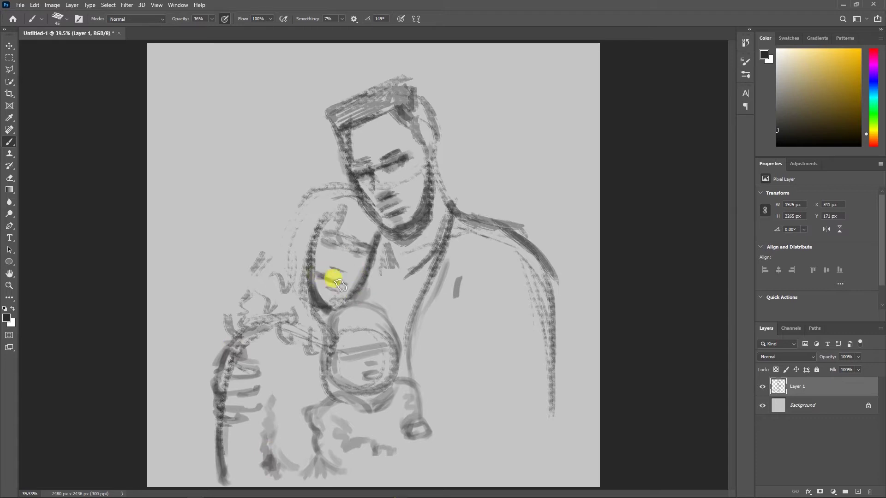
# - On a new layer, trace refined strokes over the woman's hair, arm and face line
pyautogui.moveTo(847, 367); pyautogui.dragTo(830, 368)
pyautogui.hotkey('ctrl', 'shift', 'alt', 'n')
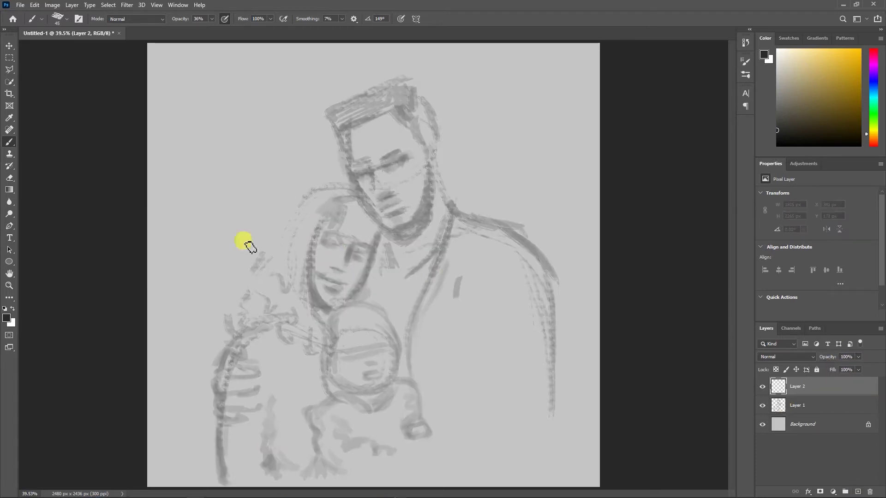
pyautogui.moveTo(253, 268); pyautogui.dragTo(351, 186)
pyautogui.moveTo(277, 277); pyautogui.dragTo(217, 341)
pyautogui.moveTo(346, 198); pyautogui.dragTo(318, 296)
pyautogui.press('[')
pyautogui.press('[')
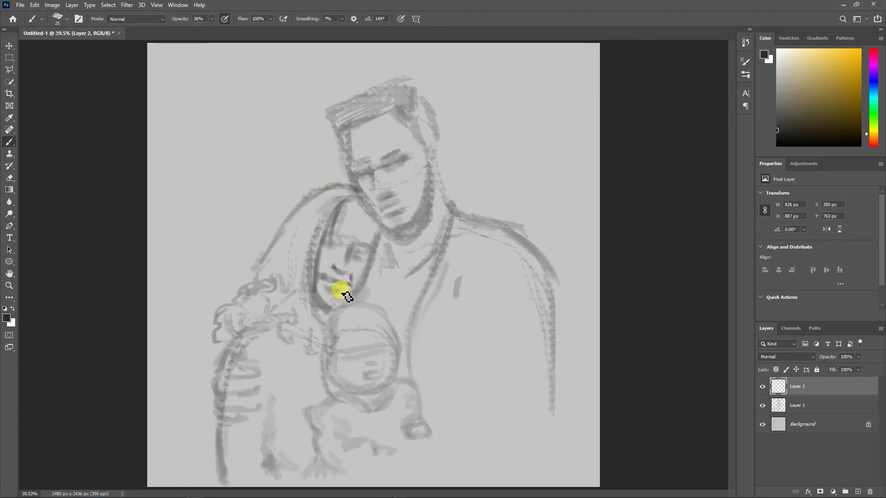
pyautogui.moveTo(372, 279)
pyautogui.mouseDown()
pyautogui.moveTo(361, 256)
pyautogui.moveTo(311, 232)
pyautogui.moveTo(303, 356)
pyautogui.mouseUp()
# - Fill in the woman's hair on the left and outline her arm and shoulder
pyautogui.scroll(2, 377, 249)
pyautogui.press(']')
pyautogui.moveTo(187, 330)
pyautogui.mouseDown()
pyautogui.moveTo(103, 281)
pyautogui.moveTo(214, 211)
pyautogui.moveTo(221, 282)
pyautogui.mouseUp()
pyautogui.press('[')
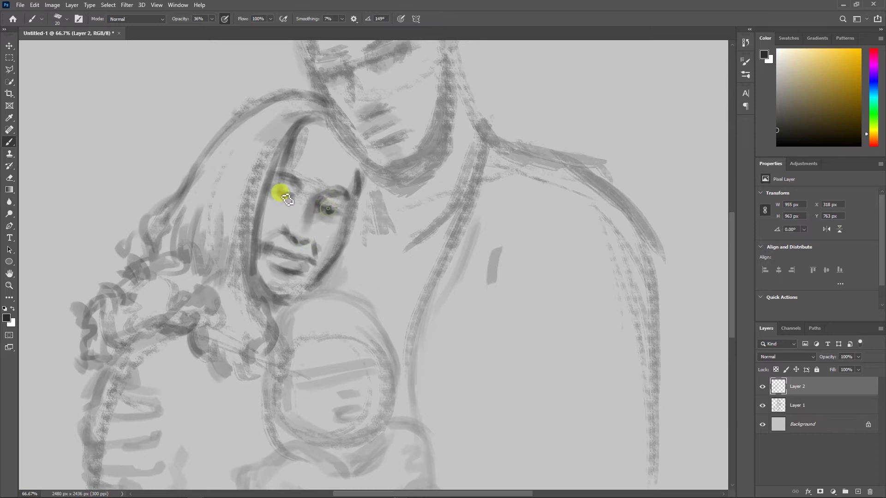
pyautogui.moveTo(221, 364)
pyautogui.mouseDown()
pyautogui.moveTo(148, 336)
pyautogui.moveTo(105, 386)
pyautogui.moveTo(154, 410)
pyautogui.mouseUp()
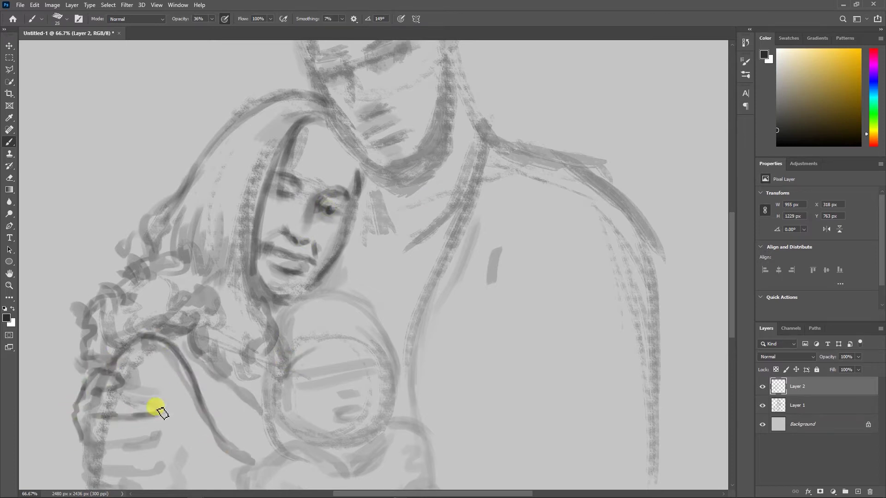
pyautogui.scroll(-3, 154, 409)
pyautogui.moveTo(83, 388); pyautogui.dragTo(143, 385)
pyautogui.scroll(-2, 143, 386)
pyautogui.moveTo(123, 331); pyautogui.dragTo(93, 342)
pyautogui.moveTo(133, 304); pyautogui.dragTo(92, 325)
pyautogui.scroll(-2, 116, 326)
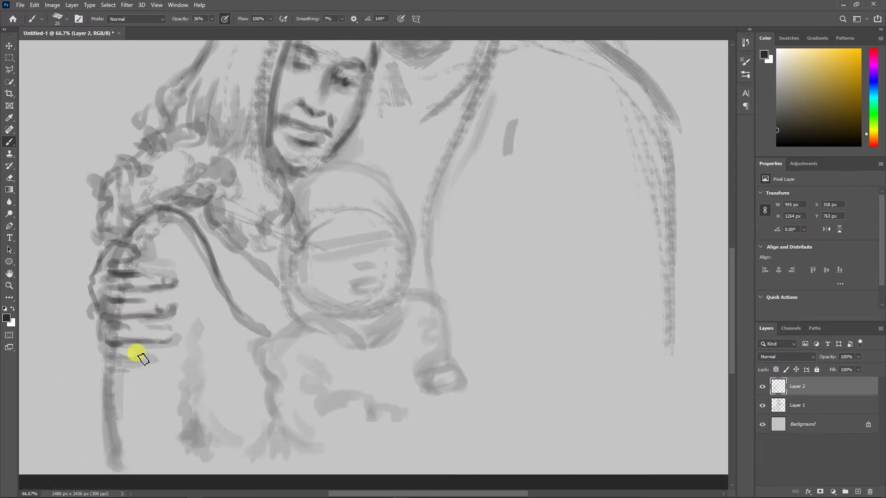
# - Outline the baby's head, eye, shoulder and body with darker lines
pyautogui.moveTo(300, 249)
pyautogui.mouseDown()
pyautogui.moveTo(401, 233)
pyautogui.moveTo(336, 240)
pyautogui.moveTo(383, 245)
pyautogui.mouseUp()
pyautogui.moveTo(413, 277); pyautogui.dragTo(450, 344)
pyautogui.moveTo(323, 303)
pyautogui.mouseDown()
pyautogui.moveTo(270, 380)
pyautogui.moveTo(286, 439)
pyautogui.mouseUp()
pyautogui.moveTo(314, 319); pyautogui.dragTo(362, 342)
pyautogui.moveTo(409, 240)
pyautogui.mouseDown()
pyautogui.moveTo(376, 174)
pyautogui.moveTo(298, 277)
pyautogui.mouseUp()
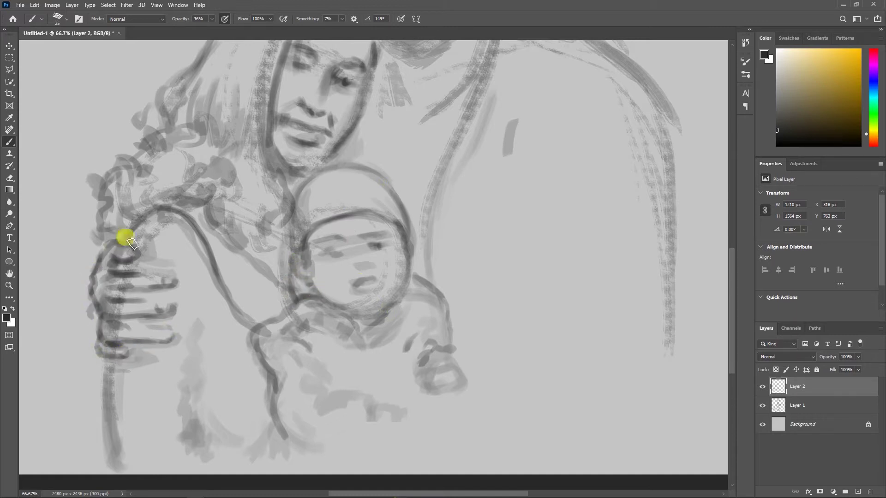
# - Draw the hand and thumb, extend the left arm, and line the lower body and baby's lower arm
pyautogui.moveTo(130, 240); pyautogui.dragTo(169, 296)
pyautogui.moveTo(109, 377); pyautogui.dragTo(115, 461)
pyautogui.moveTo(203, 429)
pyautogui.mouseDown()
pyautogui.moveTo(190, 348)
pyautogui.moveTo(194, 300)
pyautogui.mouseUp()
pyautogui.moveTo(268, 382); pyautogui.dragTo(251, 456)
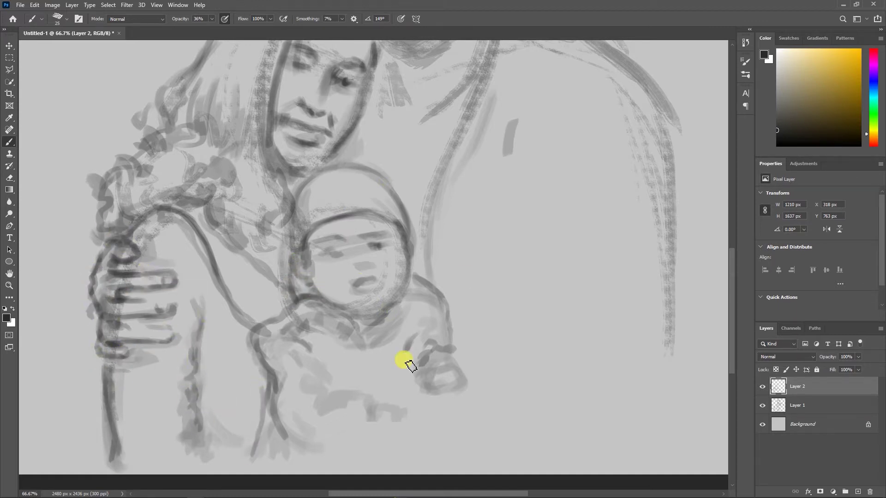
pyautogui.moveTo(396, 440); pyautogui.dragTo(306, 445)
pyautogui.scroll(-3, 306, 445)
pyautogui.moveTo(431, 342); pyautogui.dragTo(409, 366)
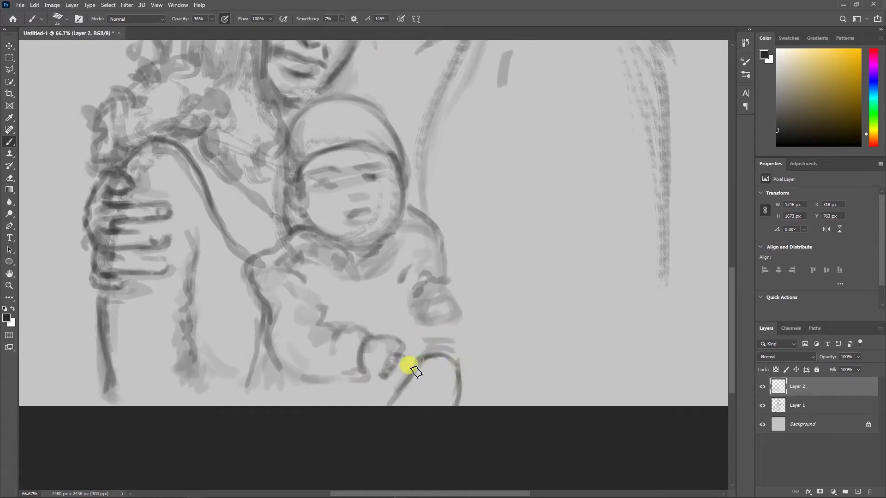
pyautogui.scroll(2, 415, 323)
# - Sketch the man's arm, torso, shoulder and collar line down the chest
pyautogui.moveTo(526, 136)
pyautogui.mouseDown()
pyautogui.moveTo(540, 368)
pyautogui.moveTo(491, 461)
pyautogui.mouseUp()
pyautogui.moveTo(558, 410); pyautogui.dragTo(660, 457)
pyautogui.moveTo(545, 333); pyautogui.dragTo(678, 344)
pyautogui.moveTo(680, 120); pyautogui.dragTo(667, 342)
pyautogui.moveTo(674, 342); pyautogui.dragTo(656, 415)
pyautogui.scroll(-3, 687, 189)
pyautogui.moveTo(600, 222); pyautogui.dragTo(626, 419)
pyautogui.scroll(2, 627, 420)
pyautogui.moveTo(544, 215); pyautogui.dragTo(598, 286)
pyautogui.moveTo(417, 367)
pyautogui.mouseDown()
pyautogui.moveTo(447, 264)
pyautogui.moveTo(421, 321)
pyautogui.mouseUp()
pyautogui.moveTo(431, 268); pyautogui.dragTo(403, 240)
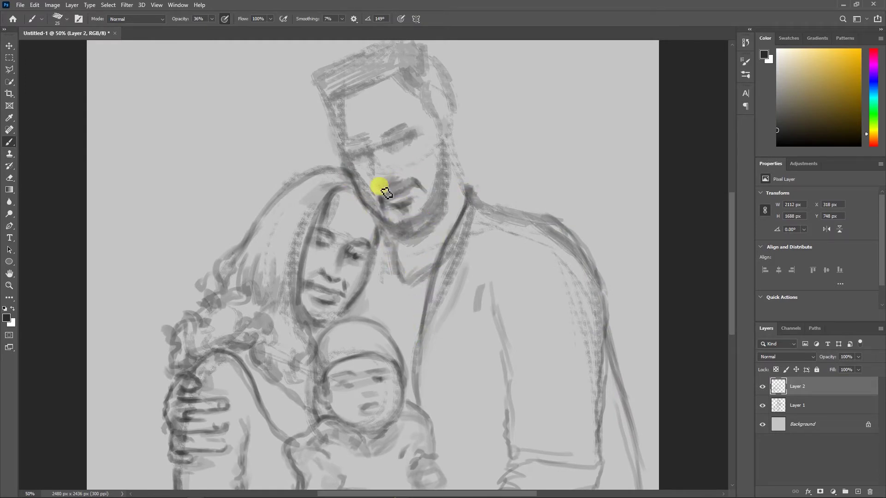
# - Shade around the man's eye, jaw, beard and hair top, plus the woman's hair
pyautogui.moveTo(359, 154); pyautogui.dragTo(372, 166)
pyautogui.moveTo(454, 175)
pyautogui.mouseDown()
pyautogui.moveTo(421, 211)
pyautogui.moveTo(424, 222)
pyautogui.mouseUp()
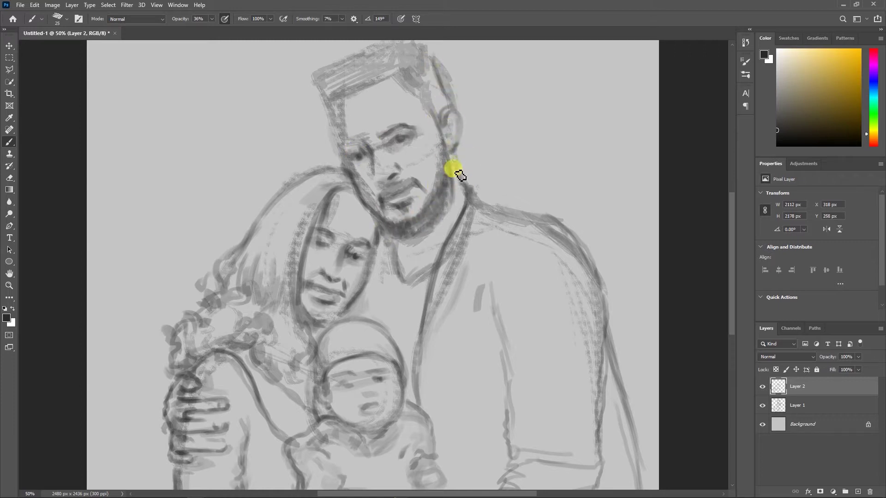
pyautogui.moveTo(411, 83); pyautogui.dragTo(431, 110)
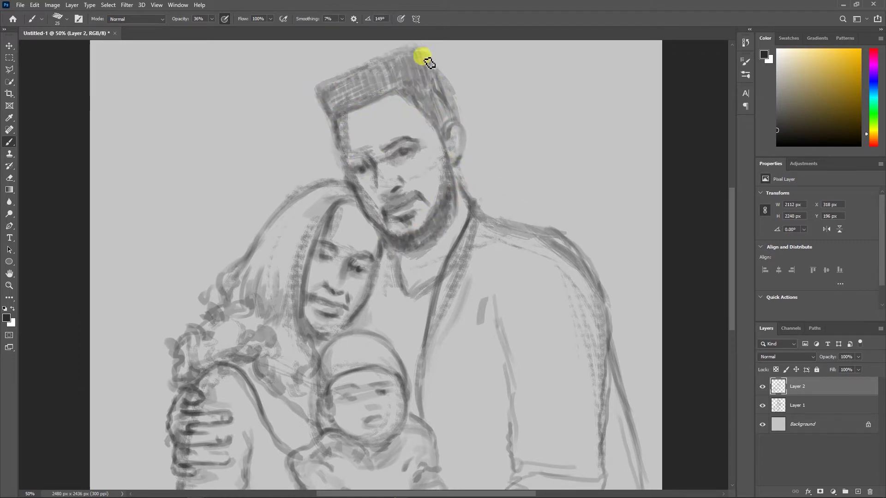
pyautogui.moveTo(326, 109); pyautogui.dragTo(425, 59)
pyautogui.moveTo(342, 194); pyautogui.dragTo(296, 231)
pyautogui.scroll(-2, 307, 248)
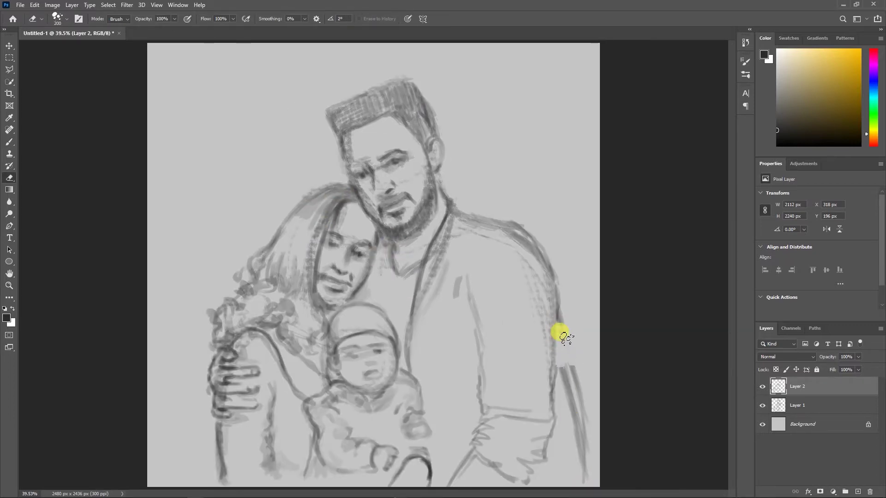
# - Merge the sketch layers, then lasso and transform the baby's and man's heads
pyautogui.rightClick(807, 387)
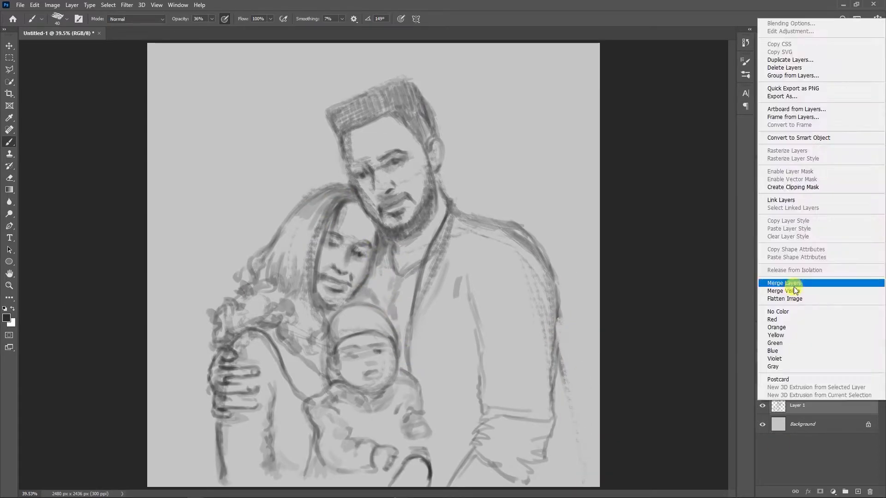
pyautogui.click(793, 289)
pyautogui.rightClick(9, 69)
pyautogui.click(30, 65)
pyautogui.moveTo(397, 319)
pyautogui.mouseDown()
pyautogui.moveTo(377, 400)
pyautogui.moveTo(396, 297)
pyautogui.mouseUp()
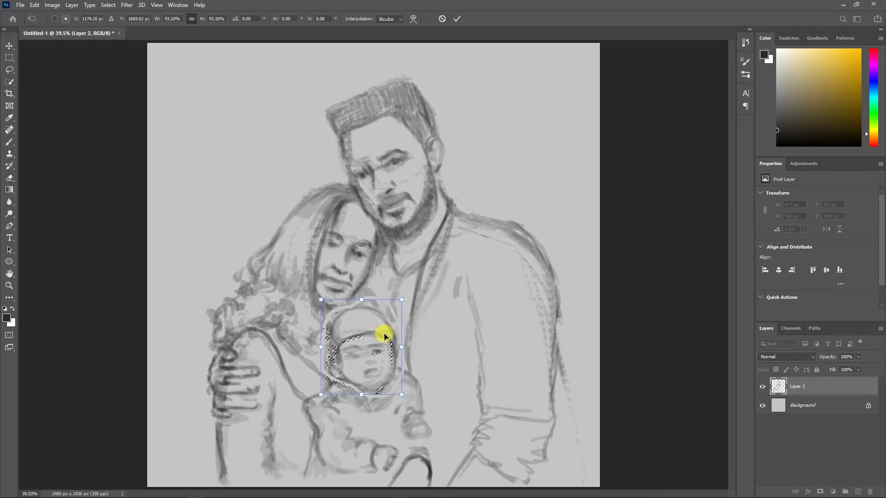
pyautogui.moveTo(394, 245); pyautogui.dragTo(396, 116)
pyautogui.hotkey('ctrl', 't')
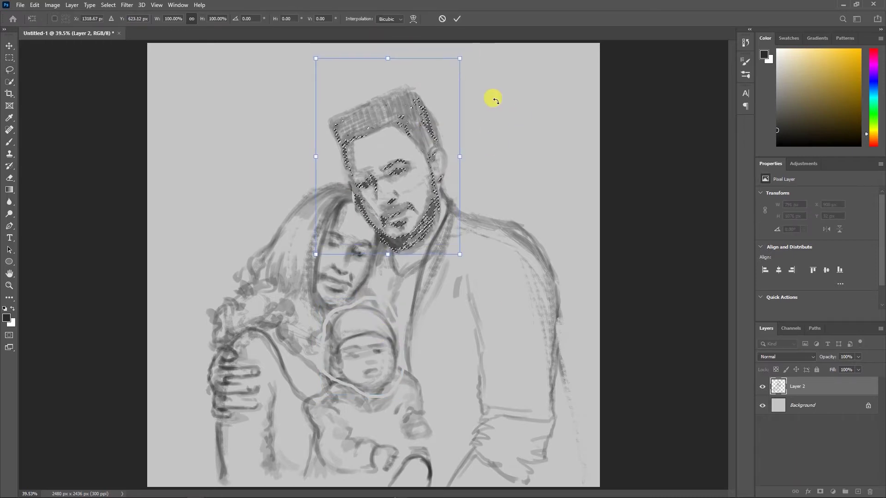
pyautogui.press('Return')
pyautogui.hotkey('ctrl', 't')
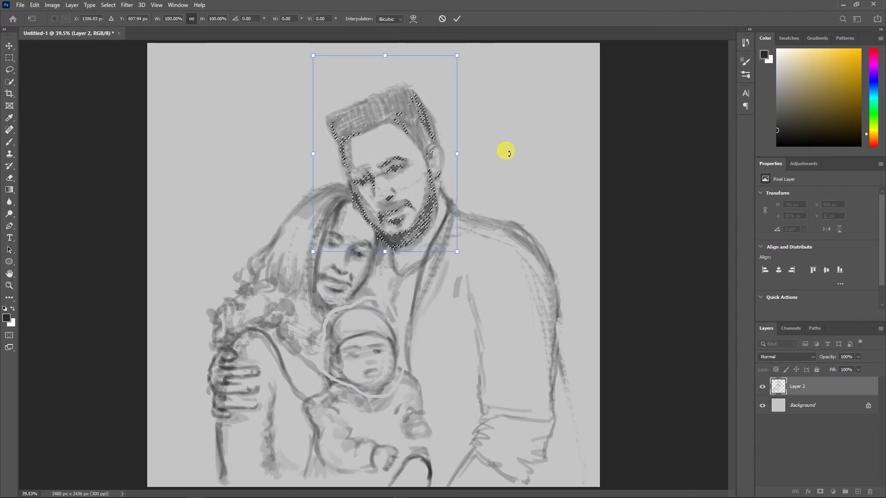
pyautogui.press('Return')
pyautogui.hotkey('ctrl', 'd')
# - Paint light grey over the baby's head outline, darken the woman's hair, and mark the man's chest
pyautogui.press('b')
pyautogui.keyDown('alt'); pyautogui.click(339, 390); pyautogui.keyUp('alt')
pyautogui.moveTo(307, 356); pyautogui.dragTo(406, 366)
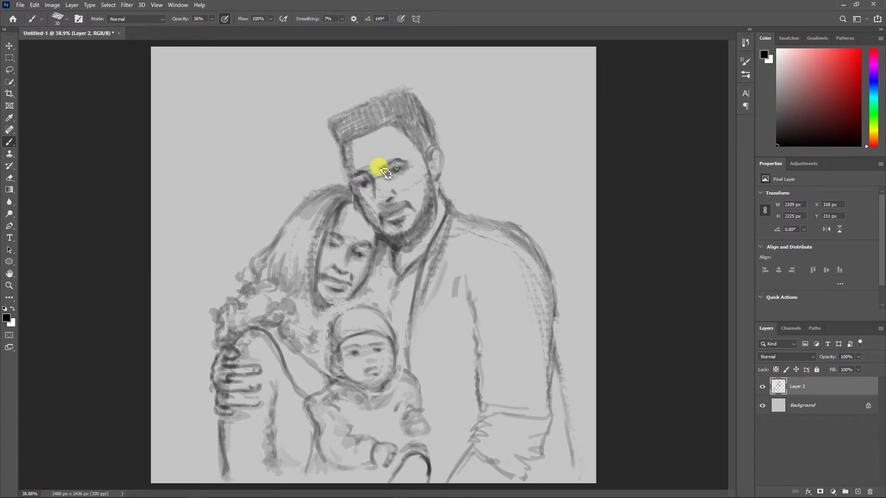
pyautogui.moveTo(322, 258); pyautogui.dragTo(302, 362)
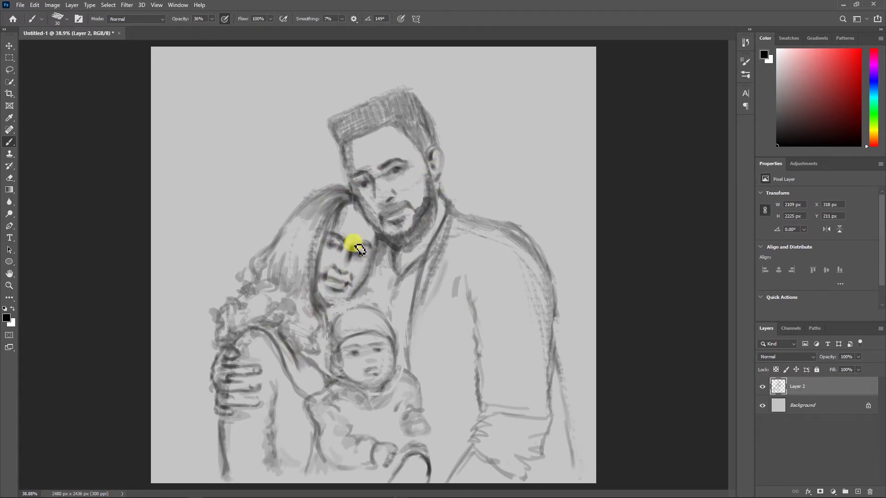
pyautogui.moveTo(335, 213)
pyautogui.mouseDown()
pyautogui.moveTo(257, 251)
pyautogui.moveTo(316, 340)
pyautogui.moveTo(247, 310)
pyautogui.mouseUp()
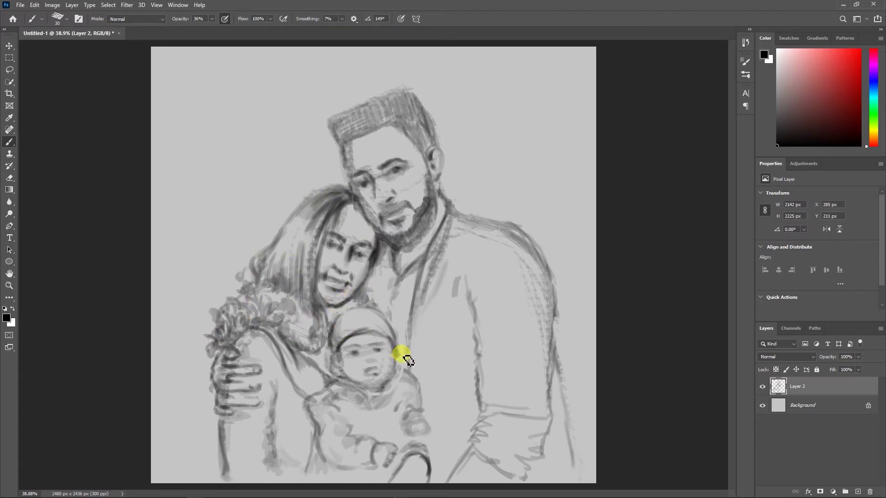
pyautogui.click(518, 301)
pyautogui.moveTo(456, 296)
pyautogui.mouseDown()
pyautogui.moveTo(509, 230)
pyautogui.moveTo(541, 268)
pyautogui.mouseUp()
pyautogui.press('e')
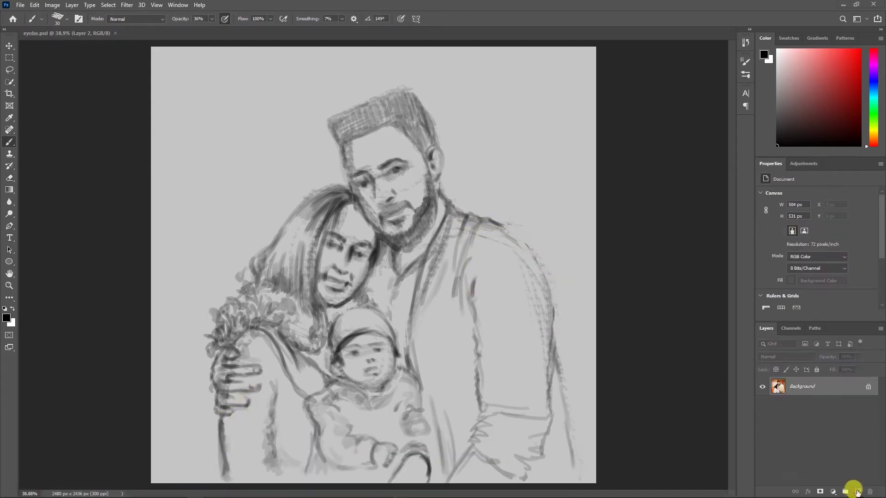
# - Lasso the figures' head, hat and silhouette and fill them with a flat grey base
pyautogui.press('l')
pyautogui.moveTo(422, 144); pyautogui.dragTo(364, 205)
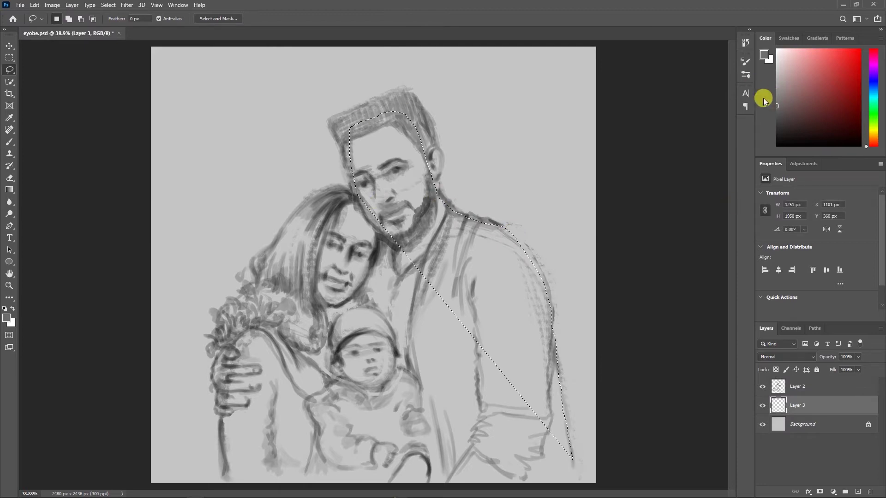
pyautogui.click(777, 106)
pyautogui.hotkey('alt', 'BackSpace')
pyautogui.click(363, 217)
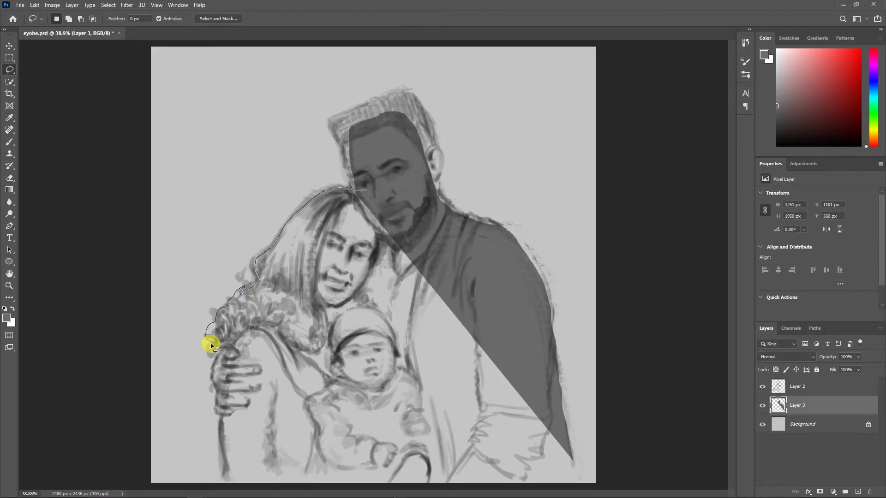
pyautogui.moveTo(422, 474); pyautogui.dragTo(365, 190)
pyautogui.hotkey('alt', 'BackSpace')
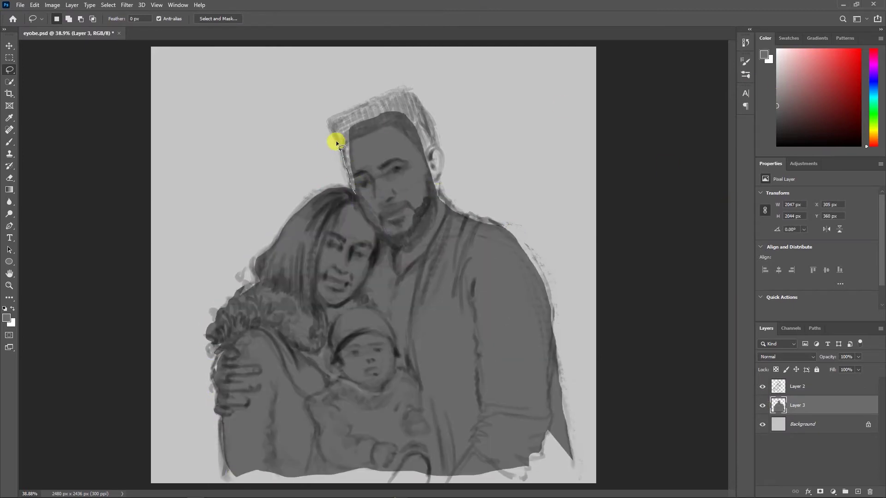
pyautogui.moveTo(439, 182); pyautogui.dragTo(441, 185)
pyautogui.hotkey('alt', 'BackSpace')
pyautogui.hotkey('ctrl', 'd')
pyautogui.press('b')
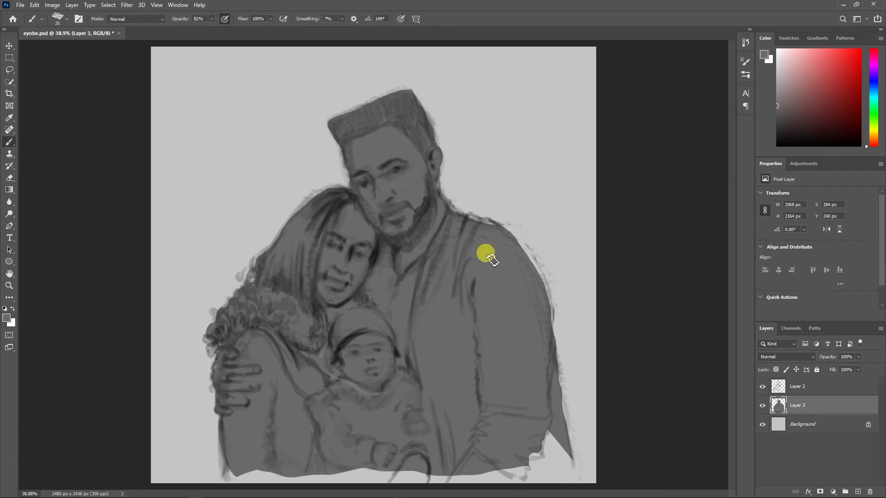
pyautogui.moveTo(508, 262); pyautogui.dragTo(531, 417)
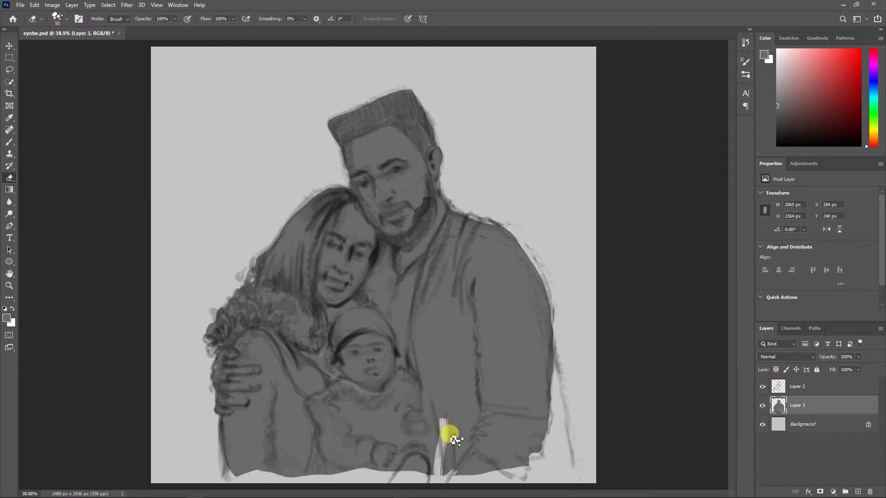
# - On a new clipped layer, paint the man's hat dark and the woman's face orange
pyautogui.click(857, 492)
pyautogui.hotkey('ctrl', 'alt', 'g')
pyautogui.click(789, 38)
pyautogui.click(762, 138)
pyautogui.moveTo(395, 144)
pyautogui.mouseDown()
pyautogui.moveTo(365, 162)
pyautogui.moveTo(405, 192)
pyautogui.moveTo(346, 204)
pyautogui.moveTo(352, 346)
pyautogui.moveTo(344, 366)
pyautogui.mouseUp()
pyautogui.press(']')
pyautogui.press(']')
pyautogui.press(']')
pyautogui.click(791, 138)
pyautogui.press('[')
pyautogui.press('[')
pyautogui.press('[')
pyautogui.moveTo(332, 272)
pyautogui.mouseDown()
pyautogui.moveTo(324, 208)
pyautogui.moveTo(318, 289)
pyautogui.mouseUp()
# - Paint the woman's hand orange and add a clipped layer filled with peach
pyautogui.moveTo(249, 364); pyautogui.dragTo(238, 403)
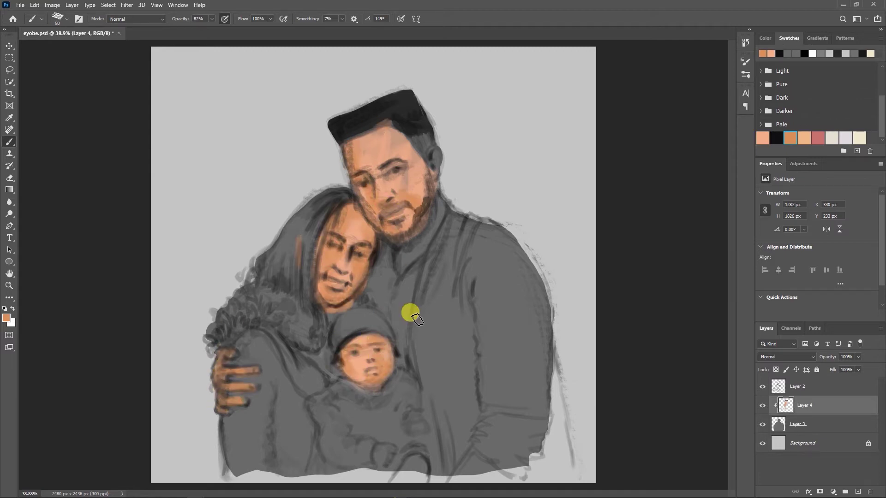
pyautogui.press('0')
pyautogui.click(821, 424)
pyautogui.hotkey('ctrl', 'shift', 'alt', 'n')
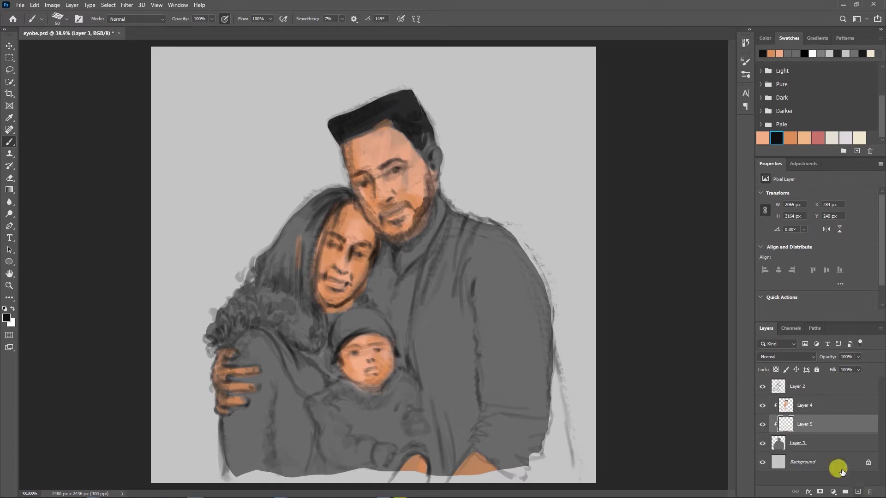
pyautogui.hotkey('alt', 'BackSpace')
# - On Layer 4, paint the woman's hair black, detail the beard, and start her cream top
pyautogui.click(806, 406)
pyautogui.click(777, 138)
pyautogui.press(']')
pyautogui.press(']')
pyautogui.press(']')
pyautogui.moveTo(257, 245)
pyautogui.mouseDown()
pyautogui.moveTo(312, 322)
pyautogui.moveTo(243, 302)
pyautogui.moveTo(317, 245)
pyautogui.moveTo(340, 132)
pyautogui.moveTo(429, 112)
pyautogui.moveTo(421, 141)
pyautogui.moveTo(366, 134)
pyautogui.moveTo(370, 194)
pyautogui.moveTo(418, 235)
pyautogui.mouseUp()
pyautogui.press('[')
pyautogui.press('[')
pyautogui.press('[')
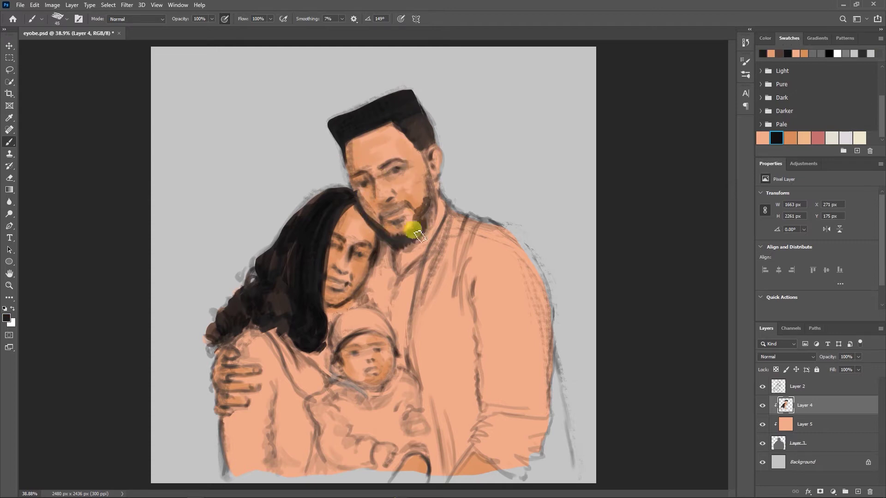
pyautogui.click(411, 206)
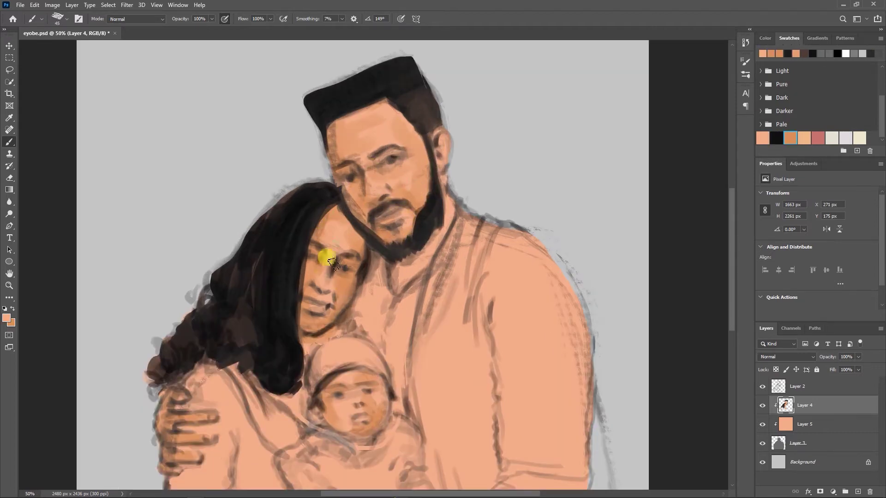
pyautogui.moveTo(235, 359); pyautogui.dragTo(181, 362)
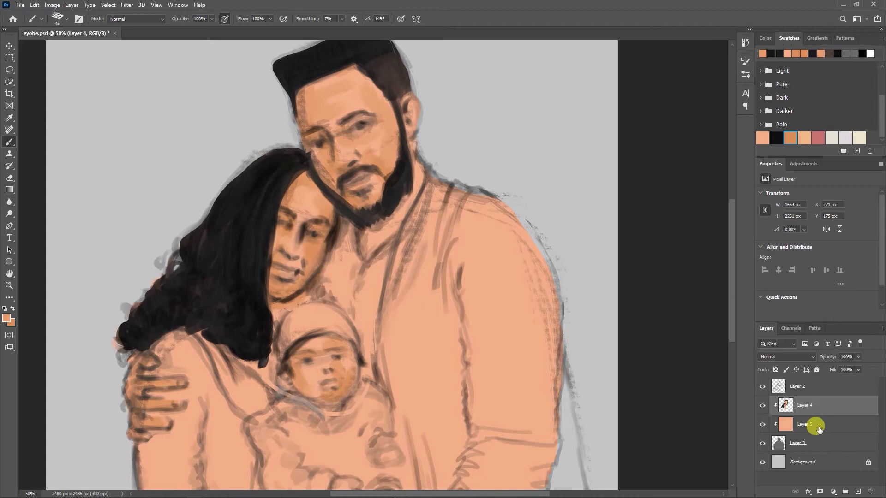
pyautogui.hotkey('ctrl', '-')
pyautogui.moveTo(247, 361)
pyautogui.mouseDown()
pyautogui.moveTo(295, 369)
pyautogui.moveTo(253, 421)
pyautogui.mouseUp()
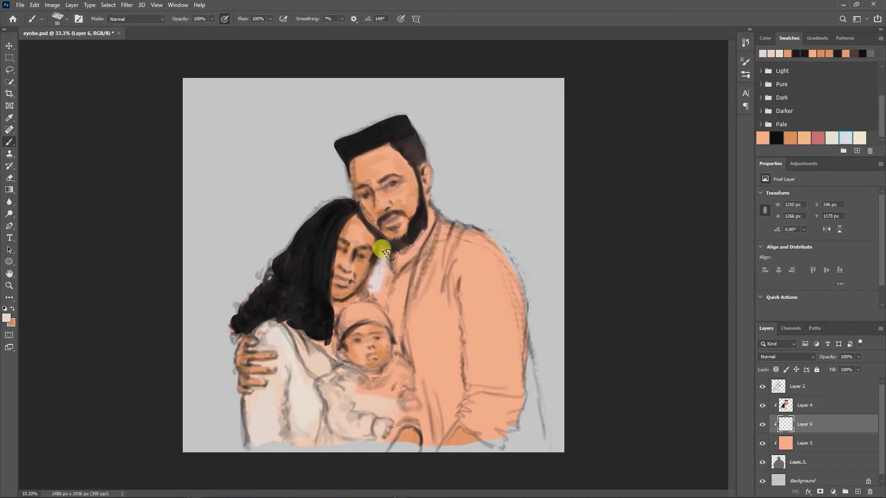
# - Paint the man's sweater beige with an orange-yellow shifted tone and pale neck strokes
pyautogui.moveTo(387, 253); pyautogui.dragTo(392, 314)
pyautogui.click(765, 38)
pyautogui.click(798, 73)
pyautogui.moveTo(452, 249); pyautogui.dragTo(480, 287)
pyautogui.moveTo(866, 140); pyautogui.dragTo(867, 136)
pyautogui.moveTo(485, 249)
pyautogui.mouseDown()
pyautogui.moveTo(475, 421)
pyautogui.moveTo(453, 381)
pyautogui.moveTo(518, 370)
pyautogui.moveTo(422, 277)
pyautogui.mouseUp()
pyautogui.press('[')
pyautogui.press('[')
pyautogui.press('[')
pyautogui.press('[')
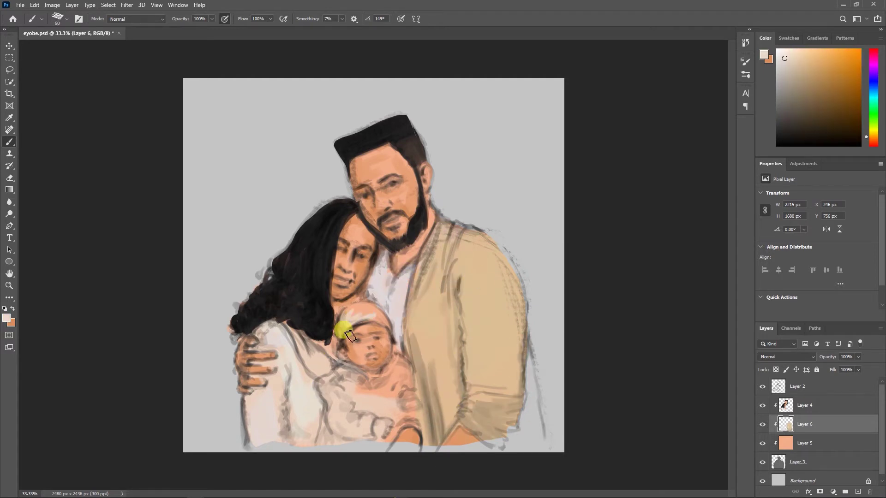
# - Lighten the baby's hat and chin with a near-white tone from the painting
pyautogui.moveTo(356, 326); pyautogui.dragTo(388, 319)
pyautogui.keyDown('alt'); pyautogui.click(396, 346); pyautogui.keyUp('alt')
pyautogui.moveTo(376, 369); pyautogui.dragTo(385, 376)
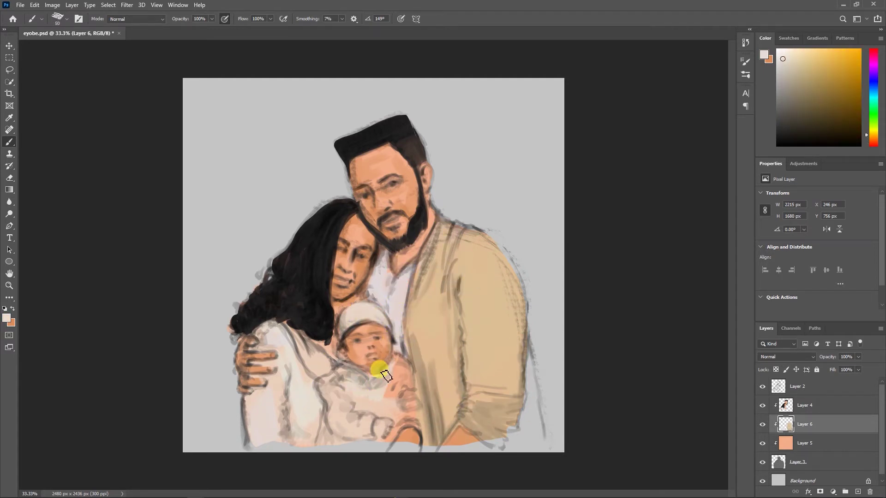
# - On Layer 4, darken the man's hand and lighten the baby's hand with peach tones
pyautogui.keyDown('alt'); pyautogui.click(394, 406); pyautogui.keyUp('alt')
pyautogui.keyDown('ctrl'); pyautogui.click(307, 350); pyautogui.keyUp('ctrl')
pyautogui.keyDown('alt'); pyautogui.click(284, 323); pyautogui.keyUp('alt')
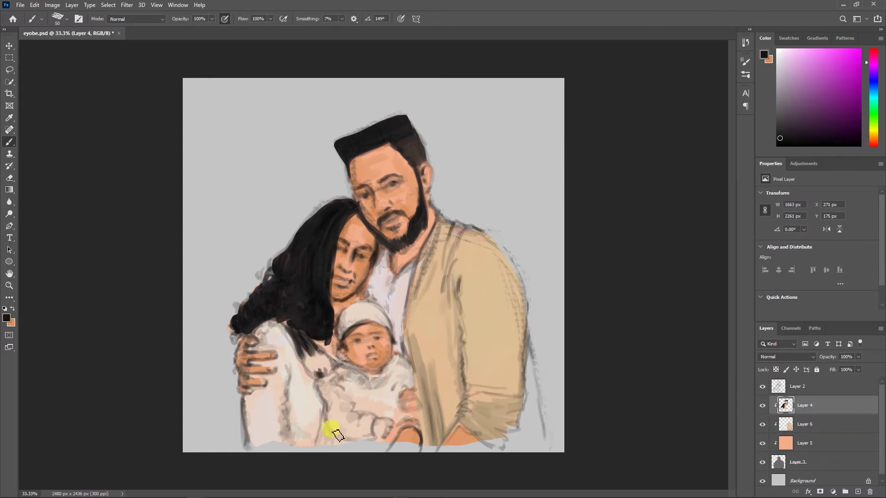
pyautogui.moveTo(405, 424)
pyautogui.mouseDown()
pyautogui.moveTo(409, 415)
pyautogui.moveTo(415, 439)
pyautogui.moveTo(381, 431)
pyautogui.mouseUp()
pyautogui.keyDown('alt'); pyautogui.click(409, 415); pyautogui.keyUp('alt')
pyautogui.keyDown('alt'); pyautogui.click(415, 439); pyautogui.keyUp('alt')
pyautogui.keyDown('alt'); pyautogui.click(400, 387); pyautogui.keyUp('alt')
# - Sample brown and darker brown tones from the painting for further touch-ups
pyautogui.scroll(1, 437, 350)
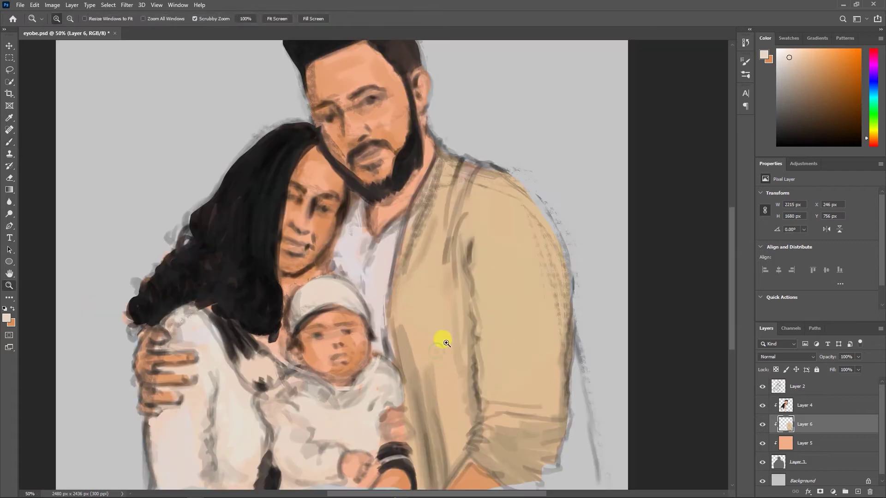
pyautogui.keyDown('ctrl'); pyautogui.click(439, 341); pyautogui.keyUp('ctrl')
pyautogui.keyDown('alt'); pyautogui.click(386, 208); pyautogui.keyUp('alt')
pyautogui.scroll(2, 423, 202)
pyautogui.click(270, 332)
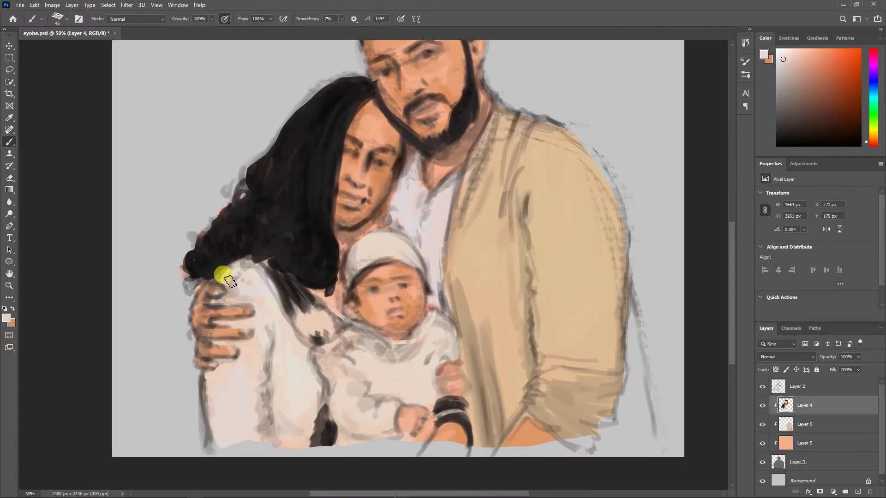
pyautogui.scroll(-2, 260, 300)
pyautogui.keyDown('alt'); pyautogui.click(261, 300); pyautogui.keyUp('alt')
# - Add a new empty Layer 7 on top and select several layers together
pyautogui.click(855, 490)
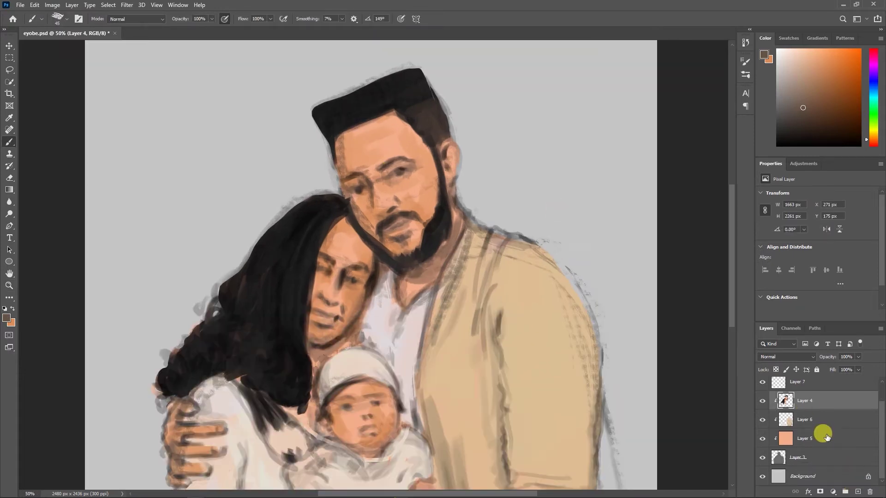
pyautogui.rightClick(821, 431)
pyautogui.click(815, 360)
# - Duplicate Layer 4, then merge Layer 2 and Layer 7 into a new combined layer
pyautogui.press('z')
pyautogui.click(826, 400)
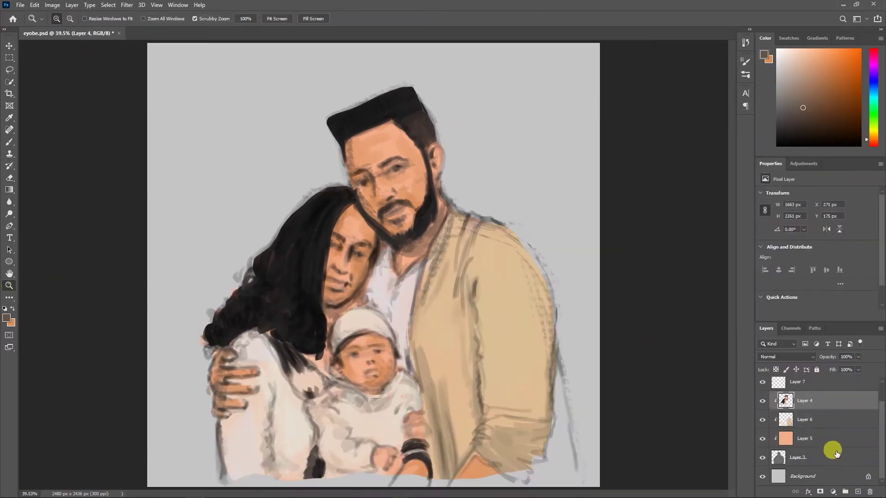
pyautogui.hotkey('ctrl', 'j')
pyautogui.hotkey('ctrl', '+')
pyautogui.press('b')
pyautogui.keyDown('alt'); pyautogui.click(208, 292); pyautogui.keyUp('alt')
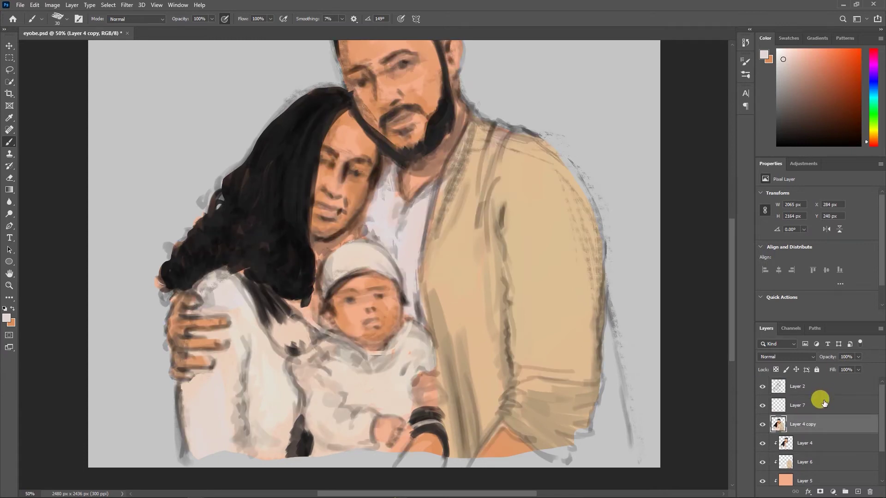
pyautogui.keyDown('shift'); pyautogui.click(812, 386); pyautogui.keyUp('shift')
pyautogui.hotkey('ctrl', 'j')
pyautogui.hotkey('ctrl', 'e')
# - Set the brush opacity and pick a reddish-pink swatch for the lips
pyautogui.scroll(2, 277, 139)
pyautogui.press(']')
pyautogui.press(']')
pyautogui.press(']')
pyautogui.keyDown('alt'); pyautogui.click(305, 180); pyautogui.keyUp('alt')
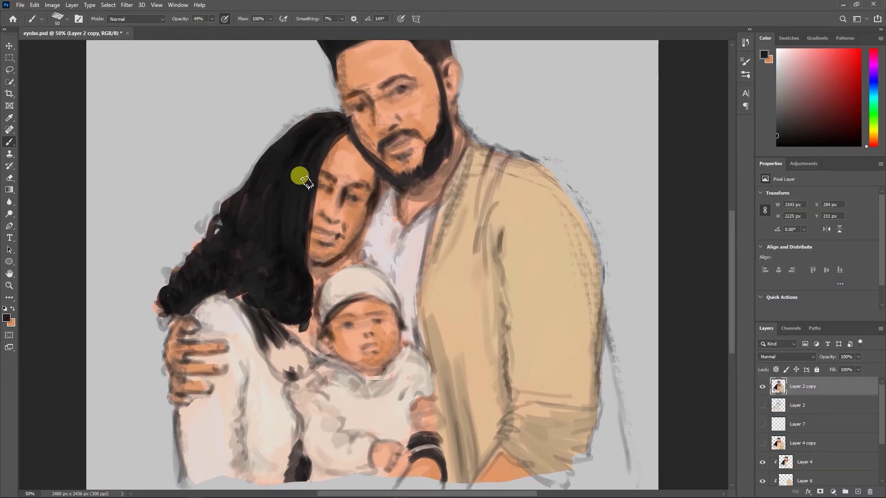
pyautogui.keyDown('alt'); pyautogui.click(355, 181); pyautogui.keyUp('alt')
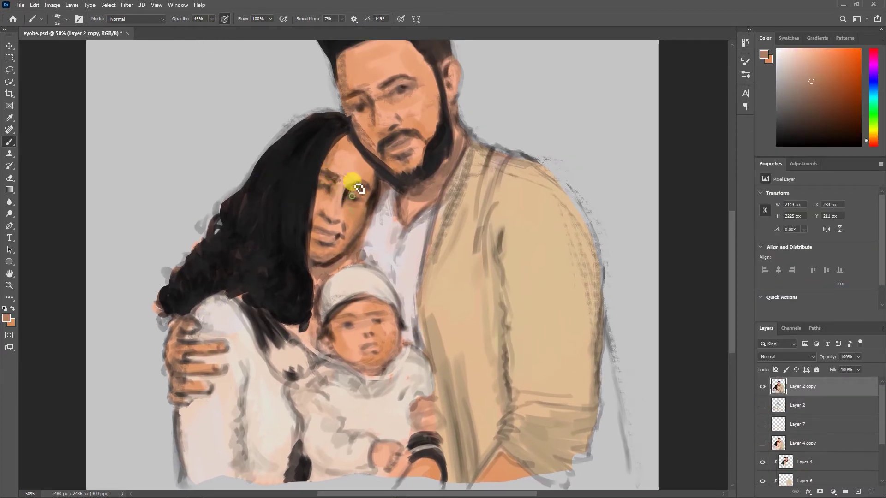
pyautogui.keyDown('alt'); pyautogui.click(321, 195); pyautogui.keyUp('alt')
pyautogui.click(789, 37)
pyautogui.click(818, 137)
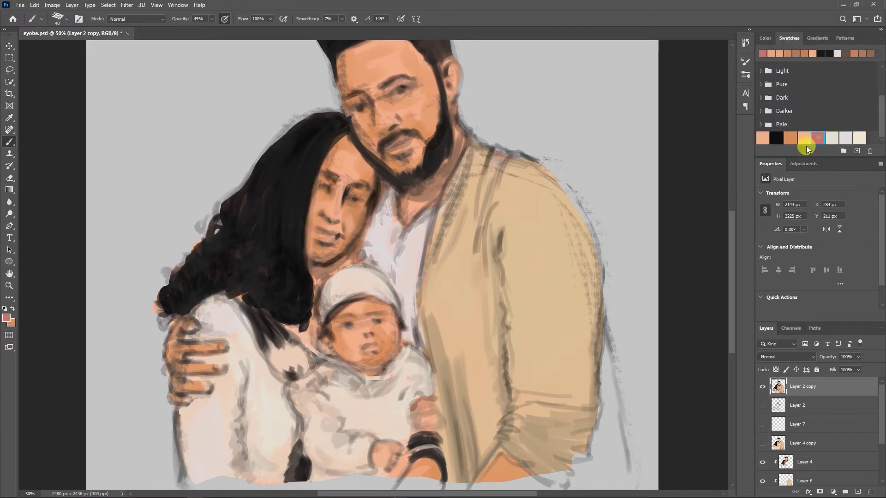
# - Paint white teeth into the woman's smile with a small pale cream brush
pyautogui.keyDown('alt'); pyautogui.click(441, 149); pyautogui.keyUp('alt')
pyautogui.press('[')
pyautogui.press('[')
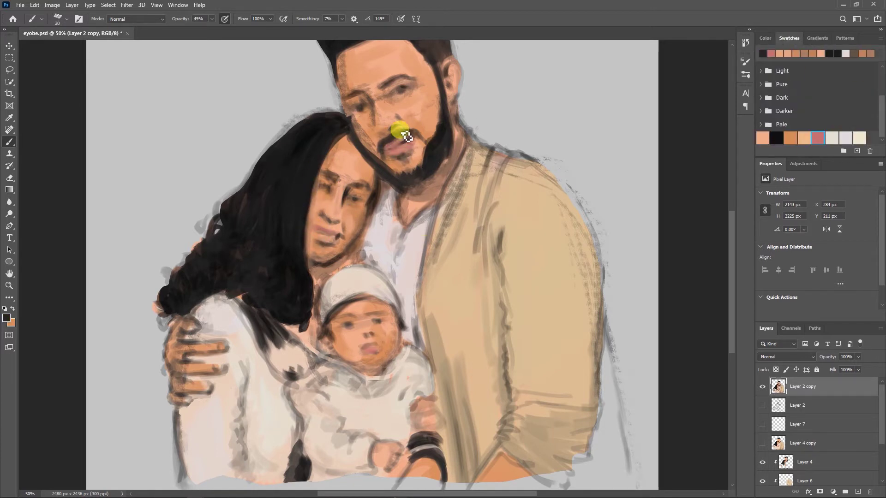
pyautogui.keyDown('alt'); pyautogui.click(369, 123); pyautogui.keyUp('alt')
pyautogui.click(860, 138)
pyautogui.moveTo(328, 243); pyautogui.dragTo(319, 233)
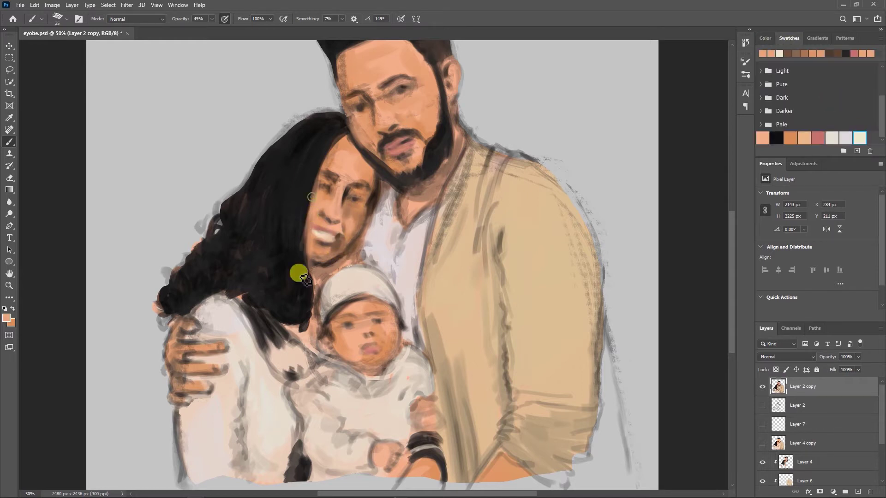
# - Lighten the whites of the woman's eyes and darken her irises
pyautogui.keyDown('alt'); pyautogui.click(362, 212); pyautogui.keyUp('alt')
pyautogui.click(321, 184)
pyautogui.click(355, 199)
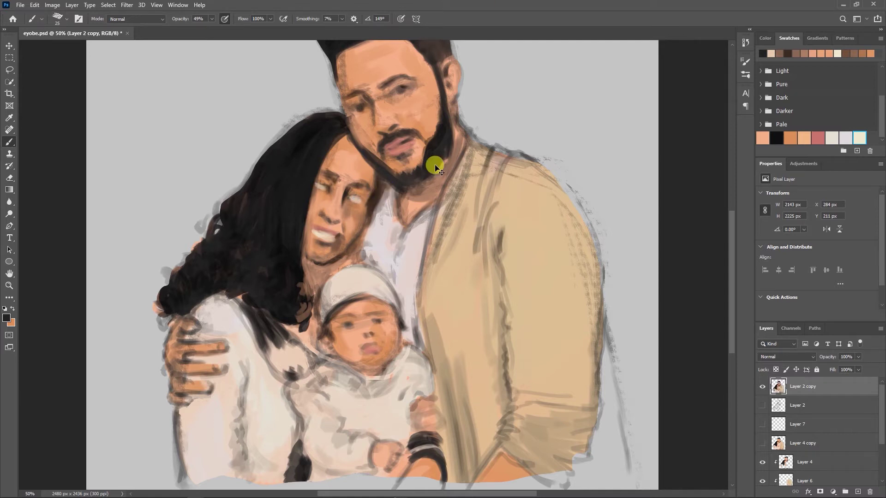
pyautogui.hotkey('ctrl', '+')
pyautogui.keyDown('alt'); pyautogui.click(355, 198); pyautogui.keyUp('alt')
# - Sample orange skin tones and set the brush opacity to 52% for skin painting
pyautogui.moveTo(452, 188); pyautogui.dragTo(521, 259)
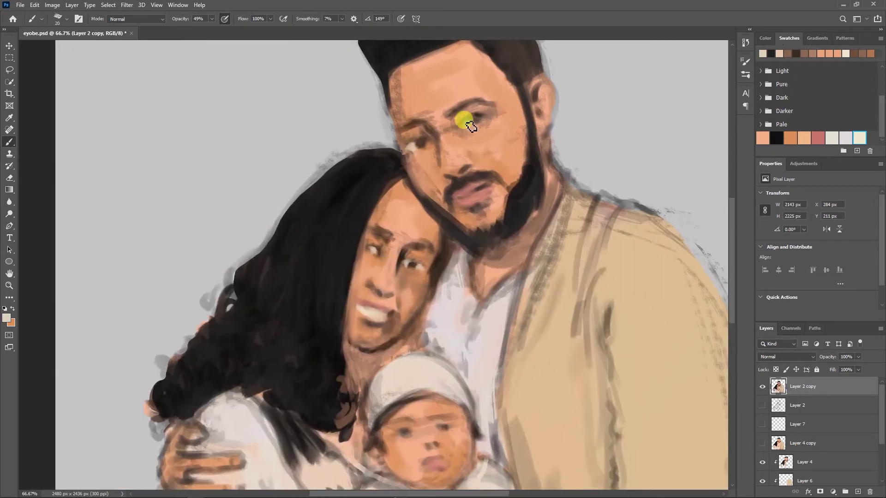
pyautogui.keyDown('alt'); pyautogui.click(451, 113); pyautogui.keyUp('alt')
pyautogui.keyDown('alt'); pyautogui.click(421, 123); pyautogui.keyUp('alt')
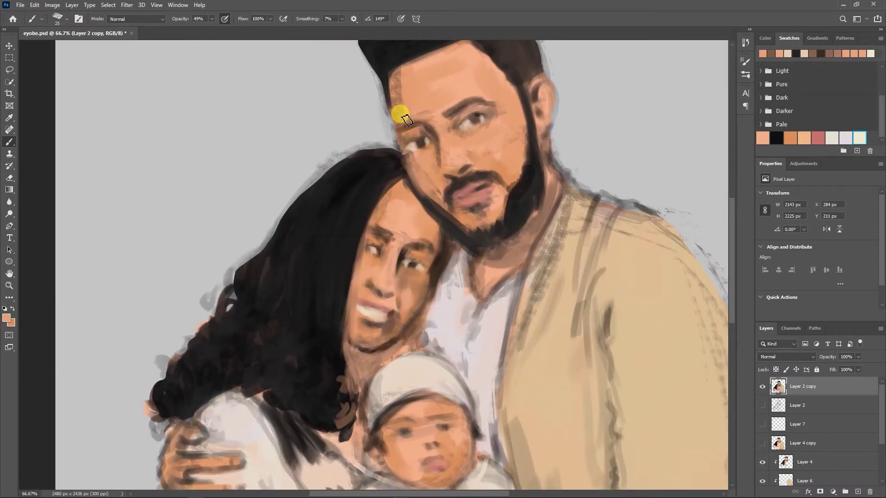
pyautogui.press(']')
pyautogui.press(']')
pyautogui.press(']')
pyautogui.press('F6')
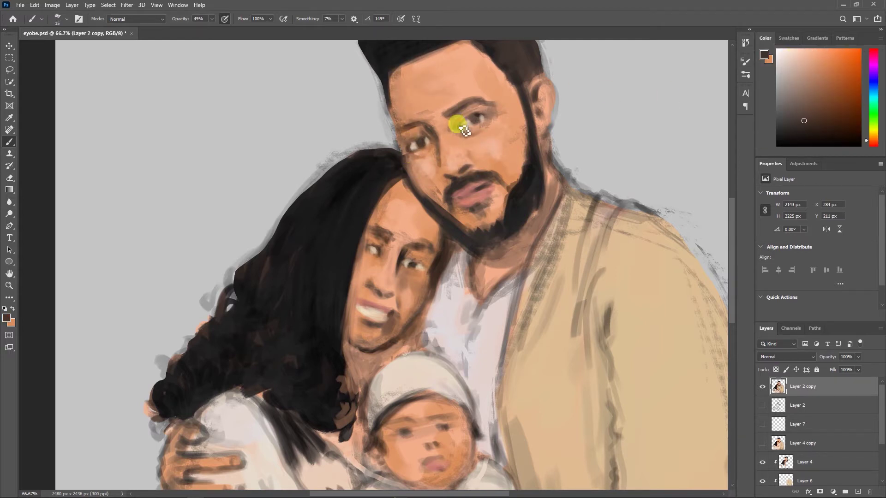
pyautogui.click(372, 247)
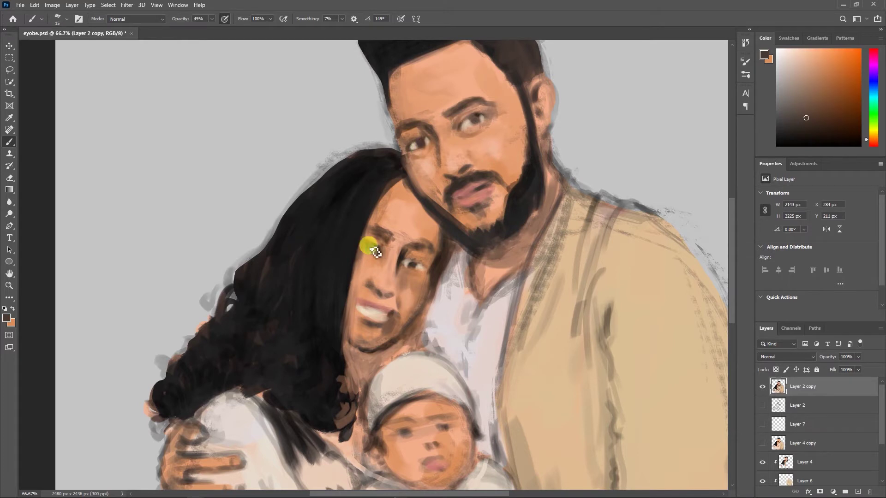
pyautogui.press('5')
pyautogui.press('2')
pyautogui.moveTo(390, 277); pyautogui.dragTo(451, 275)
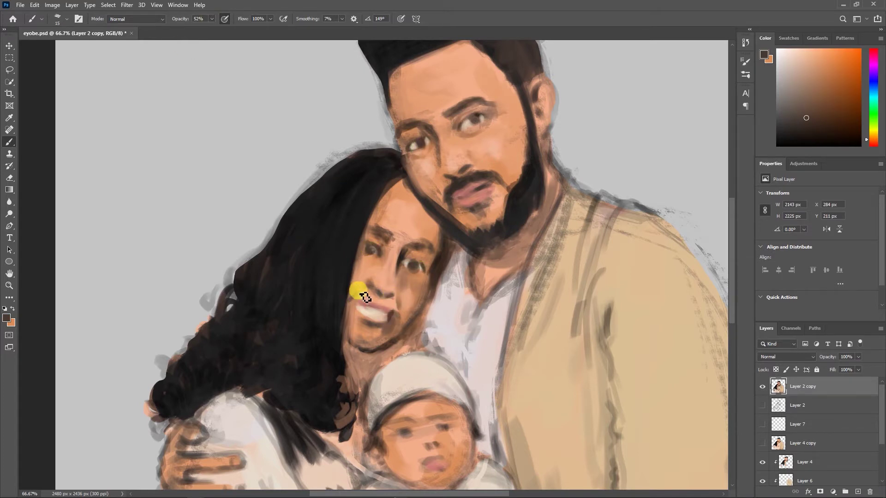
# - Paint darker brown and skin strokes across the fingers and thumb of the hand
pyautogui.scroll(-3, 451, 275)
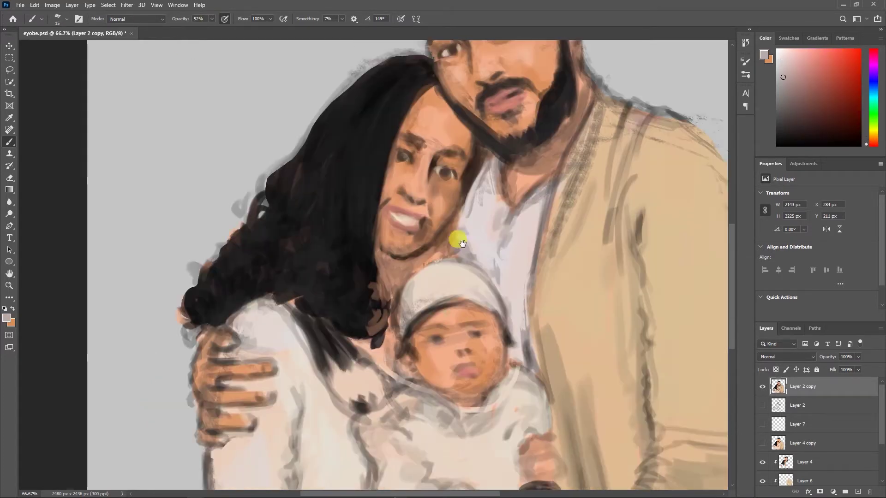
pyautogui.moveTo(195, 329); pyautogui.dragTo(192, 355)
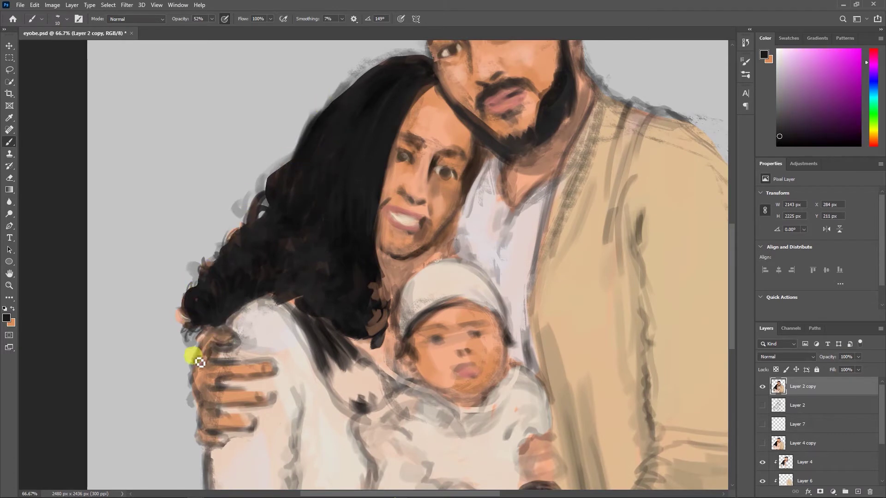
pyautogui.keyDown('alt'); pyautogui.click(198, 377); pyautogui.keyUp('alt')
pyautogui.moveTo(207, 391)
pyautogui.mouseDown()
pyautogui.moveTo(215, 401)
pyautogui.moveTo(272, 369)
pyautogui.mouseUp()
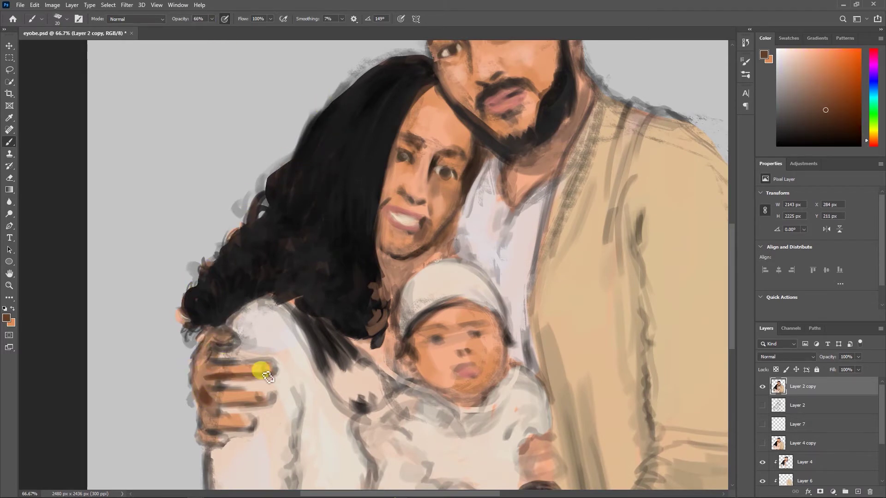
pyautogui.keyDown('alt'); pyautogui.click(248, 366); pyautogui.keyUp('alt')
pyautogui.moveTo(194, 352)
pyautogui.mouseDown()
pyautogui.moveTo(221, 369)
pyautogui.moveTo(211, 332)
pyautogui.mouseUp()
pyautogui.keyDown('alt'); pyautogui.click(205, 360); pyautogui.keyUp('alt')
pyautogui.moveTo(203, 367)
pyautogui.mouseDown()
pyautogui.moveTo(275, 364)
pyautogui.moveTo(209, 422)
pyautogui.moveTo(257, 415)
pyautogui.moveTo(186, 305)
pyautogui.mouseUp()
# - Repaint the lower fingers and lighten the thumb with light skin tones
pyautogui.keyDown('alt'); pyautogui.click(260, 362); pyautogui.keyUp('alt')
pyautogui.moveTo(160, 352)
pyautogui.mouseDown()
pyautogui.moveTo(133, 320)
pyautogui.moveTo(152, 351)
pyautogui.mouseUp()
pyautogui.keyDown('alt'); pyautogui.click(132, 327); pyautogui.keyUp('alt')
pyautogui.keyDown('alt'); pyautogui.click(184, 313); pyautogui.keyUp('alt')
pyautogui.moveTo(194, 323); pyautogui.dragTo(221, 285)
pyautogui.moveTo(171, 250); pyautogui.dragTo(155, 256)
pyautogui.keyDown('alt'); pyautogui.click(154, 255); pyautogui.keyUp('alt')
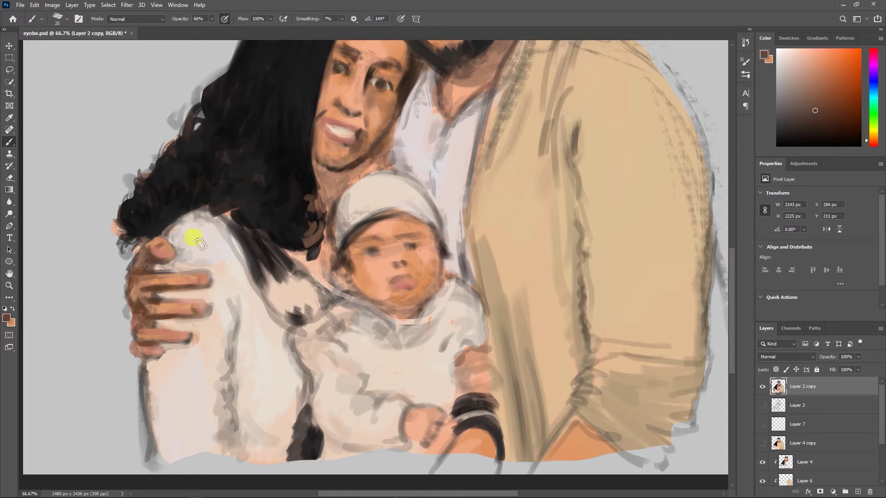
pyautogui.keyDown('alt'); pyautogui.click(166, 238); pyautogui.keyUp('alt')
# - Fill the right edge of the man's cardigan with sampled peach tan using a larger brush
pyautogui.scroll(-3, 168, 247)
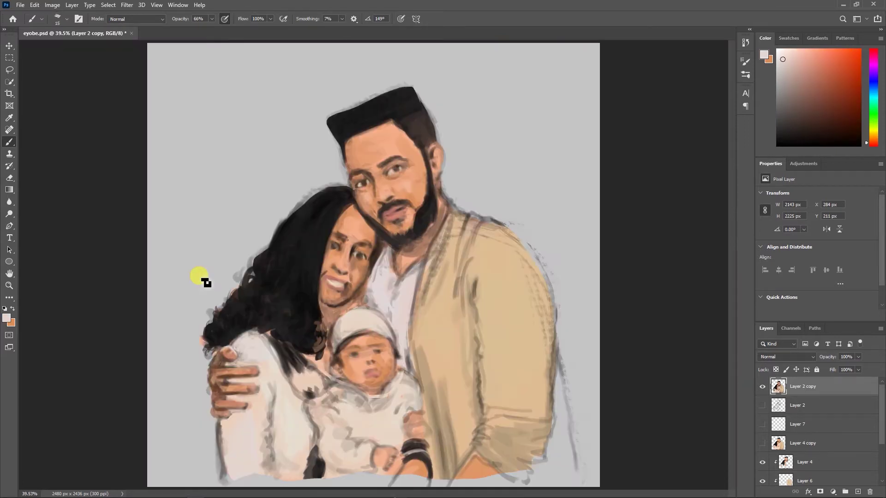
pyautogui.keyDown('alt'); pyautogui.click(431, 253); pyautogui.keyUp('alt')
pyautogui.press(']')
pyautogui.press(']')
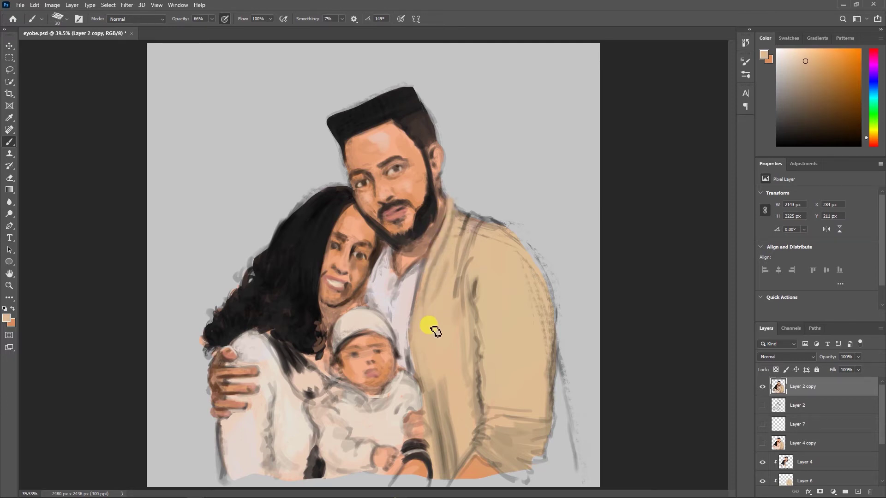
pyautogui.press(']')
pyautogui.press(']')
pyautogui.press(']')
pyautogui.moveTo(478, 370)
pyautogui.mouseDown()
pyautogui.moveTo(558, 421)
pyautogui.moveTo(562, 481)
pyautogui.moveTo(534, 461)
pyautogui.moveTo(510, 475)
pyautogui.mouseUp()
pyautogui.press('[')
pyautogui.press('[')
pyautogui.press('[')
# - Darken the top of the man's hair and the woman's left hair with near-black
pyautogui.keyDown('alt'); pyautogui.click(475, 253); pyautogui.keyUp('alt')
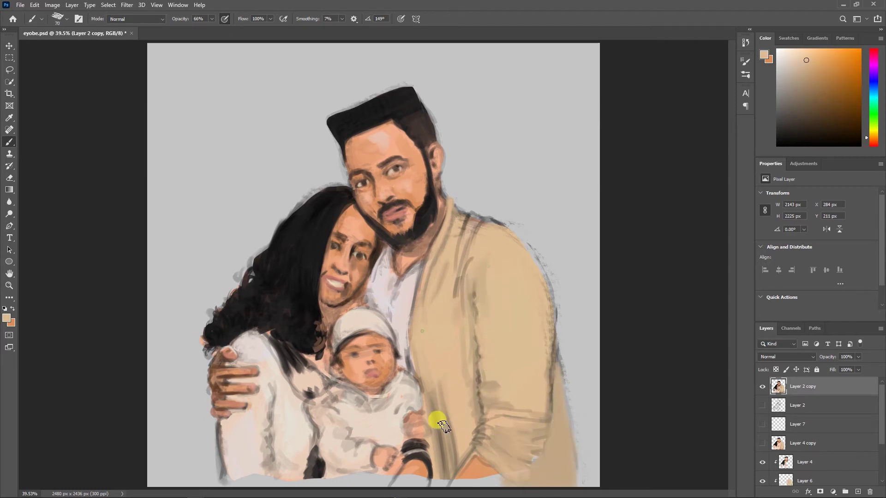
pyautogui.keyDown('alt'); pyautogui.click(344, 111); pyautogui.keyUp('alt')
pyautogui.moveTo(332, 109); pyautogui.dragTo(369, 102)
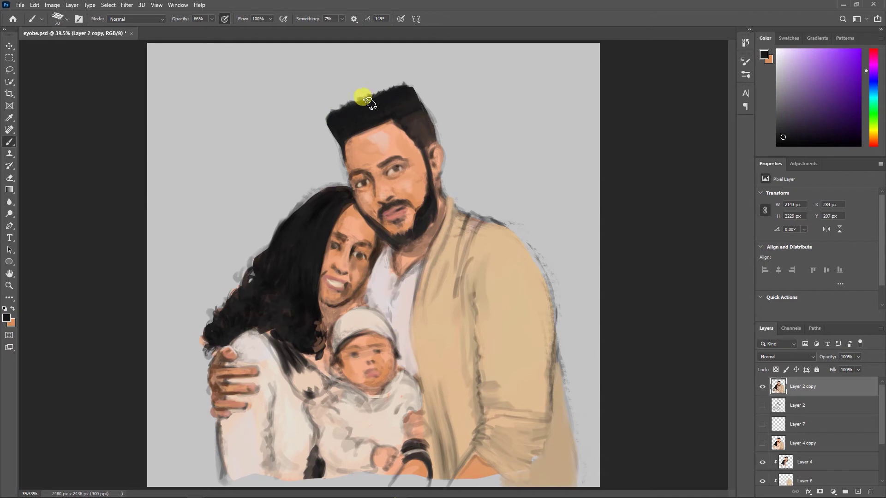
pyautogui.keyDown('alt'); pyautogui.click(346, 227); pyautogui.keyUp('alt')
pyautogui.keyDown('alt'); pyautogui.click(318, 305); pyautogui.keyUp('alt')
pyautogui.press('[')
pyautogui.press('[')
pyautogui.moveTo(318, 305)
pyautogui.mouseDown()
pyautogui.moveTo(217, 322)
pyautogui.moveTo(269, 313)
pyautogui.moveTo(261, 298)
pyautogui.moveTo(299, 246)
pyautogui.mouseUp()
pyautogui.keyDown('alt'); pyautogui.click(316, 302); pyautogui.keyUp('alt')
pyautogui.scroll(2, 337, 234)
# - Lighten the woman's nose and forehead with a lighter peach skin tone
pyautogui.scroll(1, 337, 233)
pyautogui.keyDown('alt'); pyautogui.click(366, 149); pyautogui.keyUp('alt')
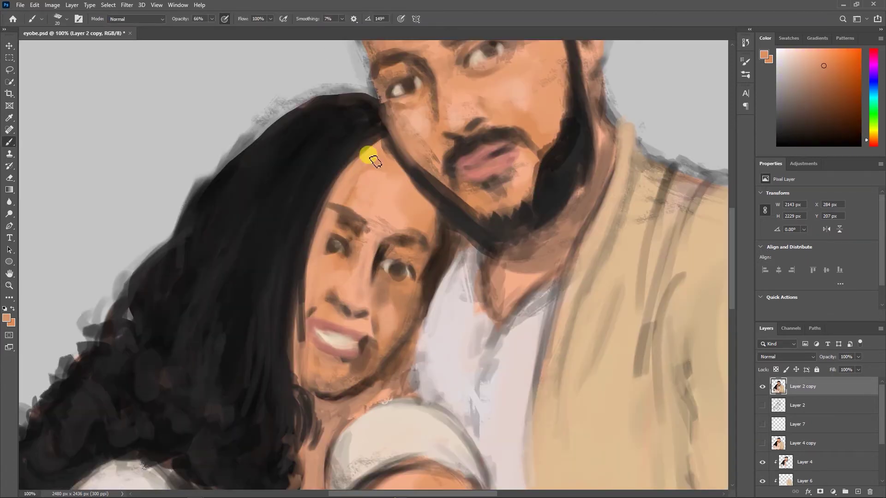
pyautogui.keyDown('alt'); pyautogui.click(361, 322); pyautogui.keyUp('alt')
pyautogui.moveTo(361, 322)
pyautogui.mouseDown()
pyautogui.moveTo(352, 253)
pyautogui.moveTo(376, 237)
pyautogui.moveTo(368, 223)
pyautogui.moveTo(325, 224)
pyautogui.moveTo(365, 224)
pyautogui.mouseUp()
pyautogui.press(']')
# - Sharpen the woman's eyebrow and features in dark brown and near-black, then review the whole portrait
pyautogui.keyDown('alt'); pyautogui.click(324, 224); pyautogui.keyUp('alt')
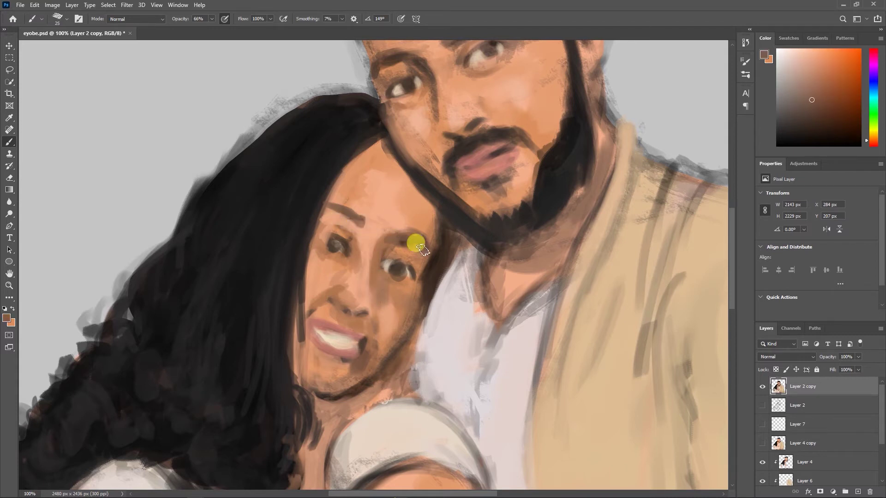
pyautogui.press('[')
pyautogui.press('[')
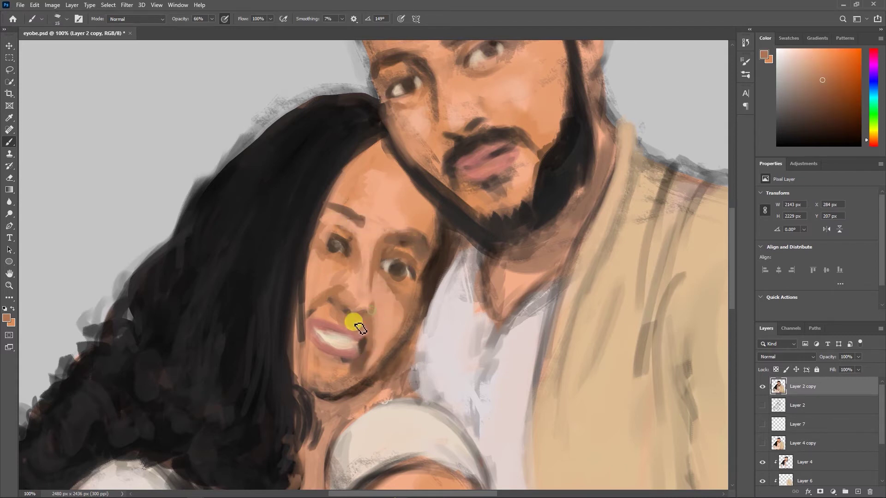
pyautogui.moveTo(395, 277); pyautogui.dragTo(337, 233)
pyautogui.keyDown('alt'); pyautogui.click(369, 273); pyautogui.keyUp('alt')
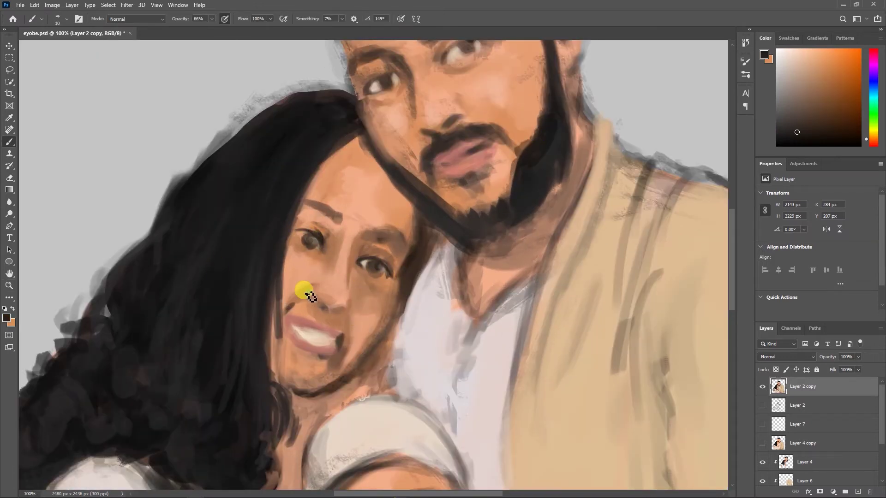
pyautogui.press('[')
pyautogui.keyDown('alt'); pyautogui.click(315, 244); pyautogui.keyUp('alt')
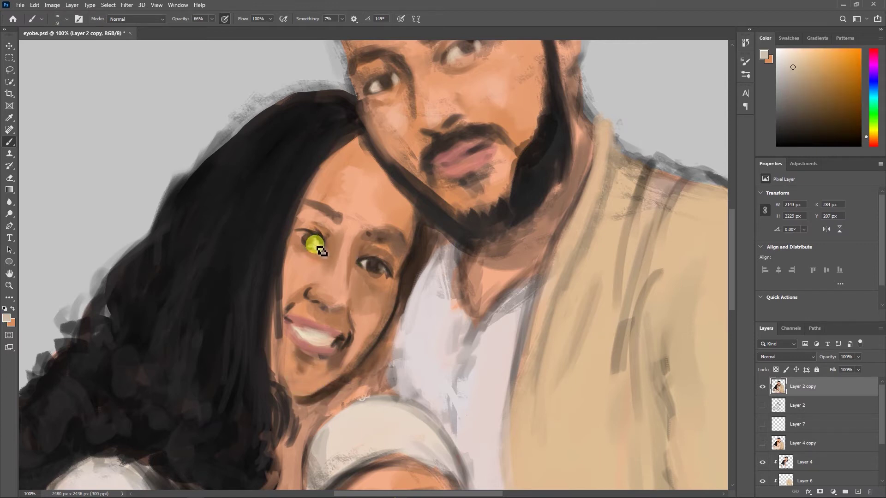
pyautogui.hotkey('ctrl', '0')
pyautogui.hotkey('ctrl', '1')
pyautogui.hotkey('ctrl', '0')
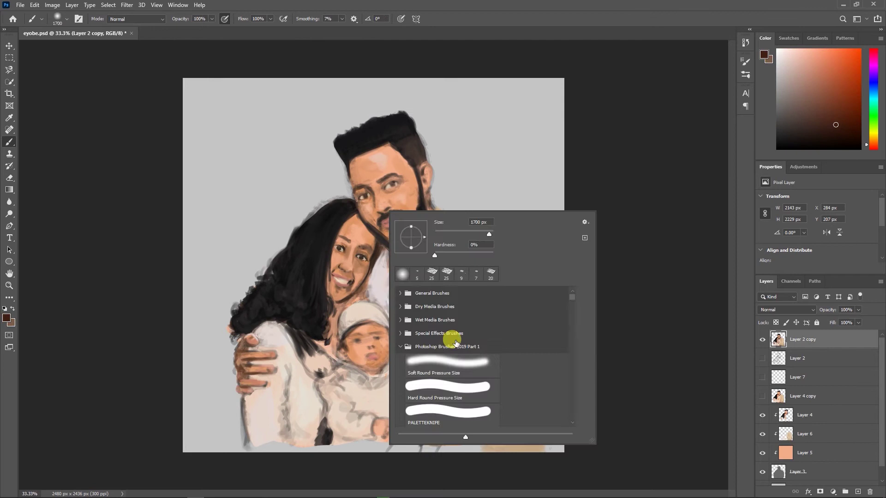
# - On a new layer, paint orange skin tone along the edge of the man's face
pyautogui.doubleClick(452, 338)
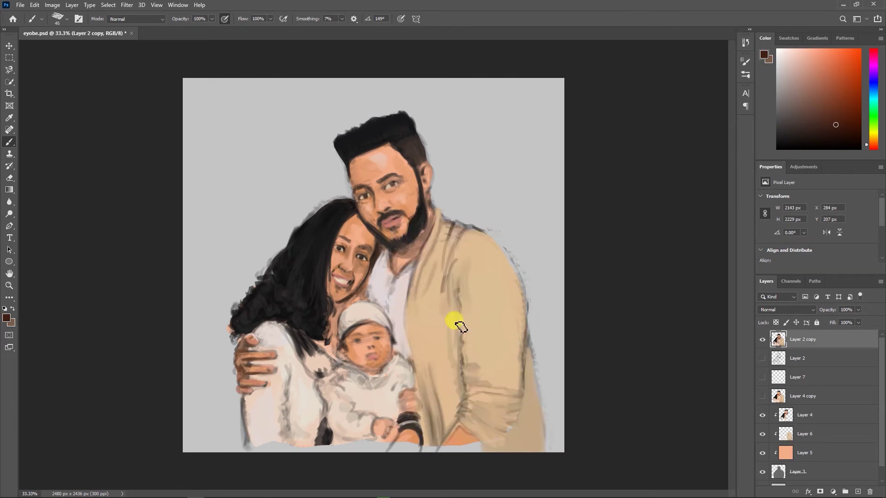
pyautogui.hotkey('ctrl', 'shift', 'alt', 'n')
pyautogui.press('[')
pyautogui.press('[')
pyautogui.press('[')
pyautogui.hotkey('ctrl', '+')
pyautogui.hotkey('ctrl', '+')
pyautogui.keyDown('alt'); pyautogui.click(297, 174); pyautogui.keyUp('alt')
pyautogui.press('[')
pyautogui.moveTo(303, 180); pyautogui.dragTo(318, 260)
# - Paint a medium brown stroke along the man's jaw to the neck and darken the collar line
pyautogui.press('[')
pyautogui.press('[')
pyautogui.press('[')
pyautogui.keyDown('alt'); pyautogui.click(386, 217); pyautogui.keyUp('alt')
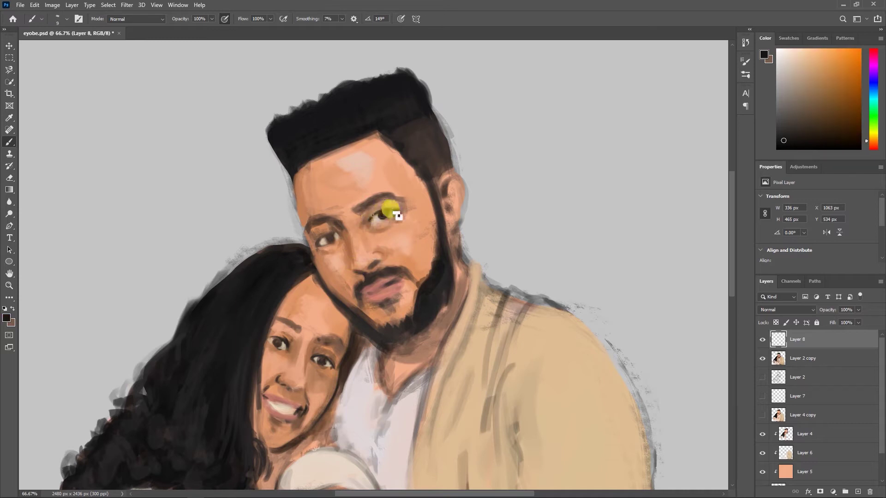
pyautogui.keyDown('alt'); pyautogui.click(323, 251); pyautogui.keyUp('alt')
pyautogui.press(']')
pyautogui.press(']')
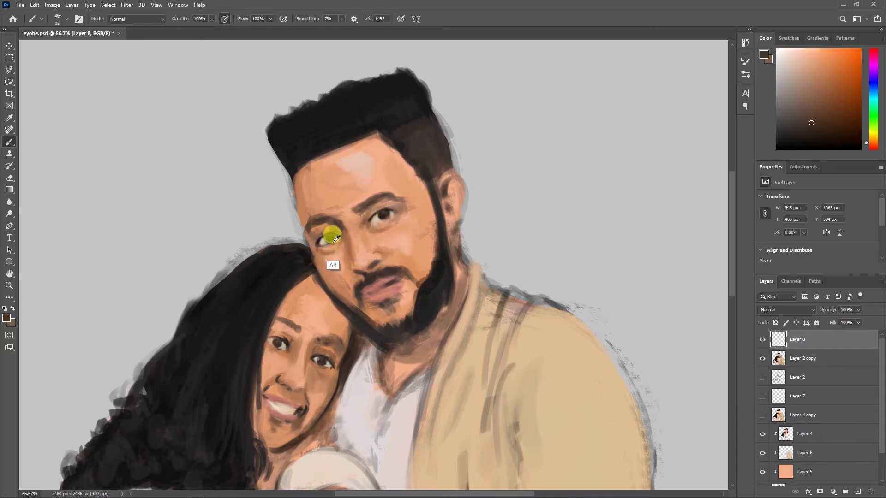
pyautogui.keyDown('alt'); pyautogui.click(360, 312); pyautogui.keyUp('alt')
pyautogui.press('[')
pyautogui.moveTo(360, 312)
pyautogui.mouseDown()
pyautogui.moveTo(368, 336)
pyautogui.moveTo(401, 332)
pyautogui.moveTo(447, 263)
pyautogui.moveTo(472, 277)
pyautogui.mouseUp()
pyautogui.keyDown('alt'); pyautogui.click(431, 326); pyautogui.keyUp('alt')
pyautogui.press(']')
pyautogui.press(']')
pyautogui.moveTo(431, 326)
pyautogui.mouseDown()
pyautogui.moveTo(395, 362)
pyautogui.moveTo(367, 352)
pyautogui.mouseUp()
# - Refine the man's lips and beard edge, then lighten his ear with peach skin strokes
pyautogui.press('[')
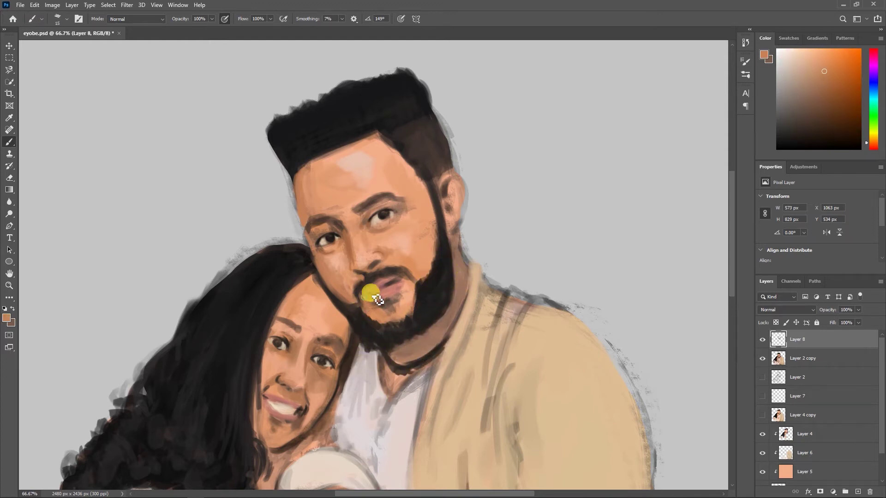
pyautogui.keyDown('alt'); pyautogui.click(378, 294); pyautogui.keyUp('alt')
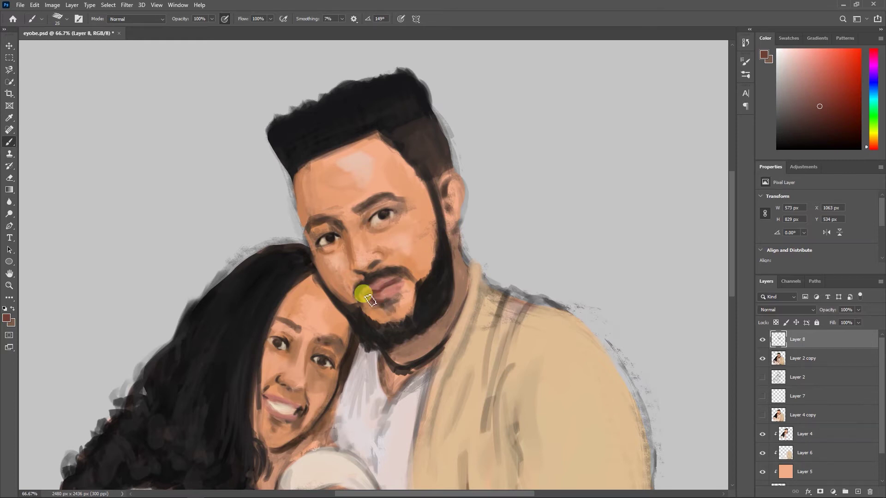
pyautogui.press('[')
pyautogui.keyDown('alt'); pyautogui.click(410, 294); pyautogui.keyUp('alt')
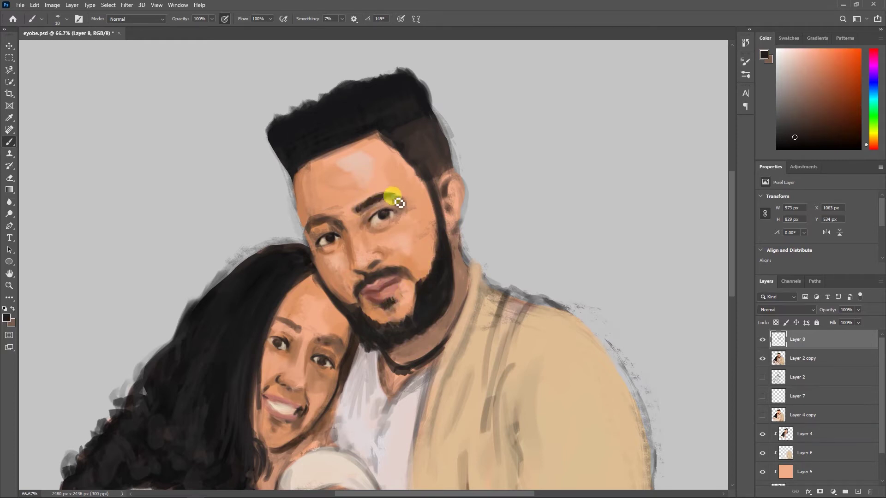
pyautogui.keyDown('alt'); pyautogui.click(342, 246); pyautogui.keyUp('alt')
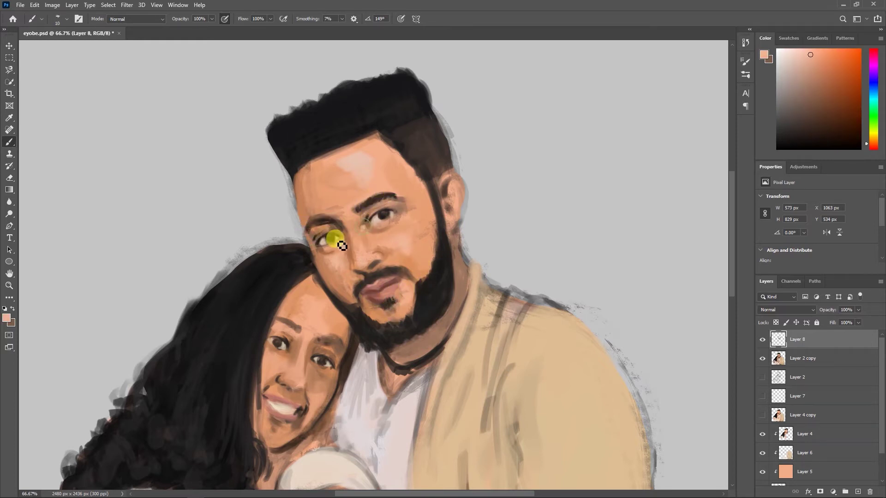
pyautogui.moveTo(449, 184); pyautogui.dragTo(459, 192)
# - Light the man's forehead with a lighter peach tone sampled near the ear and forehead
pyautogui.keyDown('alt'); pyautogui.click(458, 211); pyautogui.keyUp('alt')
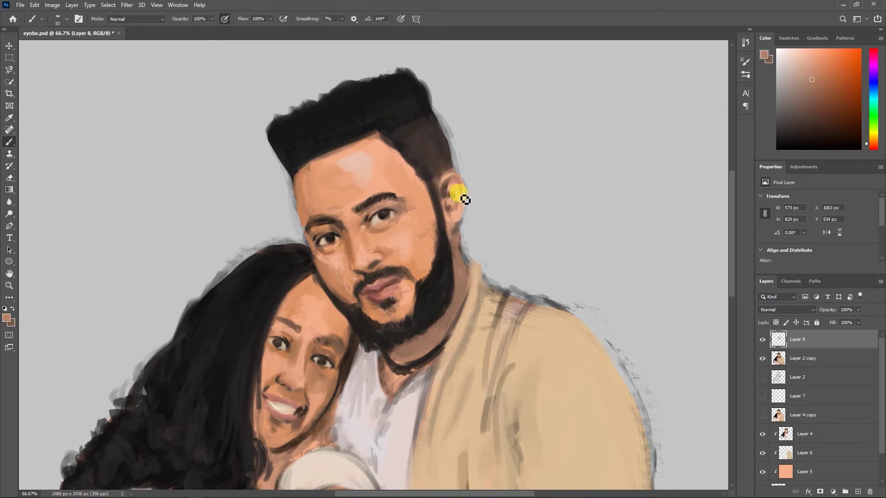
pyautogui.press(']')
pyautogui.keyDown('alt'); pyautogui.click(386, 152); pyautogui.keyUp('alt')
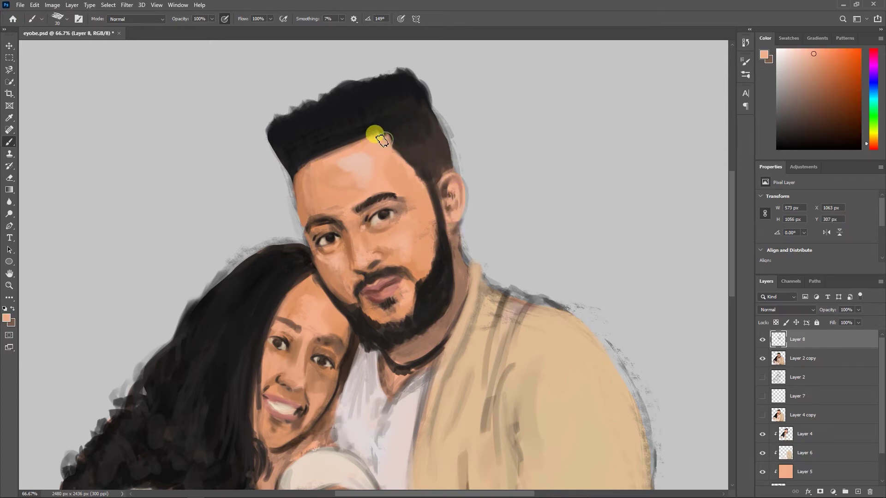
pyautogui.moveTo(424, 291); pyautogui.dragTo(455, 192)
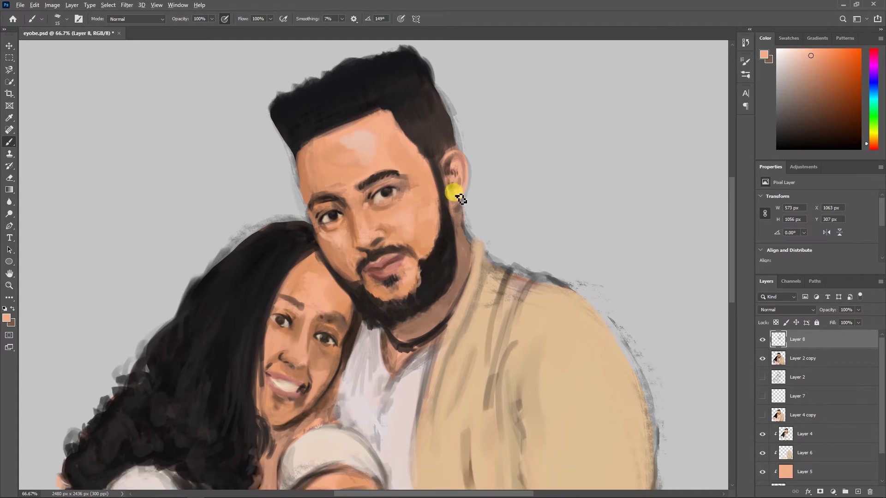
# - Sample the woman's mouth, peach and cream tones while moving the view toward the baby
pyautogui.keyDown('alt'); pyautogui.click(285, 364); pyautogui.keyUp('alt')
pyautogui.keyDown('alt'); pyautogui.click(292, 353); pyautogui.keyUp('alt')
pyautogui.press(']')
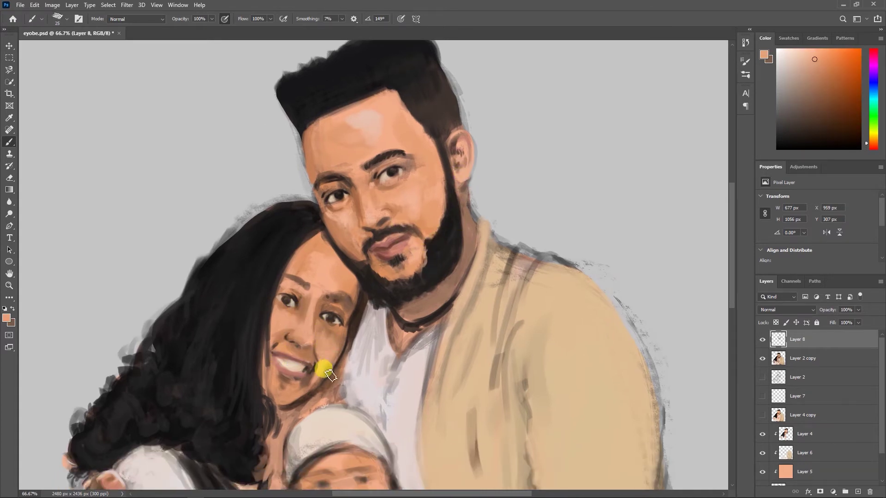
pyautogui.moveTo(323, 366); pyautogui.dragTo(442, 347)
pyautogui.keyDown('alt'); pyautogui.click(344, 227); pyautogui.keyUp('alt')
pyautogui.moveTo(298, 450); pyautogui.dragTo(313, 358)
pyautogui.press(']')
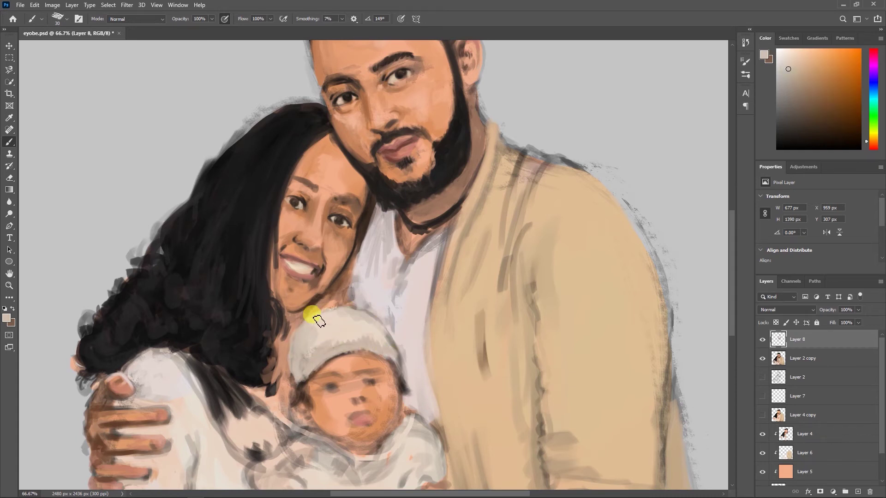
# - Bring the baby's face into view and dab peach skin tone onto it
pyautogui.keyDown('alt'); pyautogui.click(340, 293); pyautogui.keyUp('alt')
pyautogui.press('[')
pyautogui.press('[')
pyautogui.moveTo(305, 402)
pyautogui.mouseDown()
pyautogui.moveTo(278, 325)
pyautogui.moveTo(340, 336)
pyautogui.moveTo(317, 291)
pyautogui.mouseUp()
pyautogui.keyDown('alt'); pyautogui.click(278, 325); pyautogui.keyUp('alt')
pyautogui.press(']')
pyautogui.press(']')
pyautogui.keyDown('alt'); pyautogui.click(375, 375); pyautogui.keyUp('alt')
# - Define the baby's hair, brows, dark eyes and reddish-brown lips with a small brush
pyautogui.keyDown('alt'); pyautogui.click(305, 329); pyautogui.keyUp('alt')
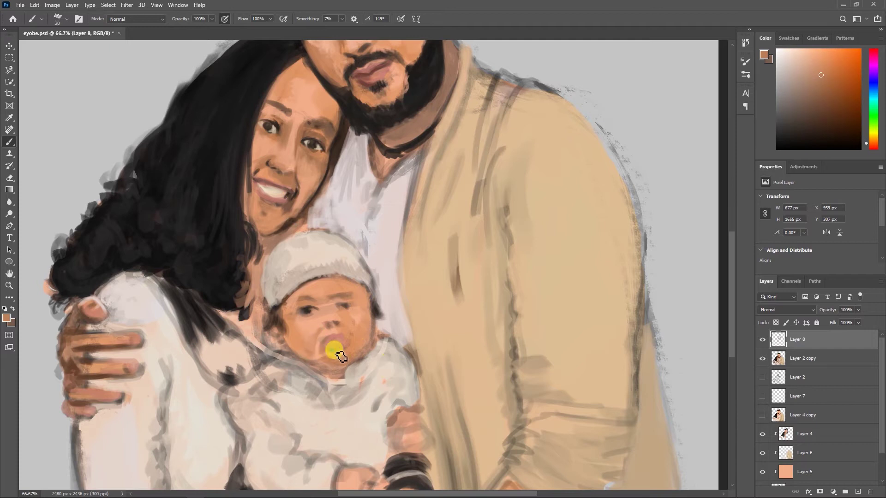
pyautogui.keyDown('alt'); pyautogui.click(367, 299); pyautogui.keyUp('alt')
pyautogui.press('[')
pyautogui.press('[')
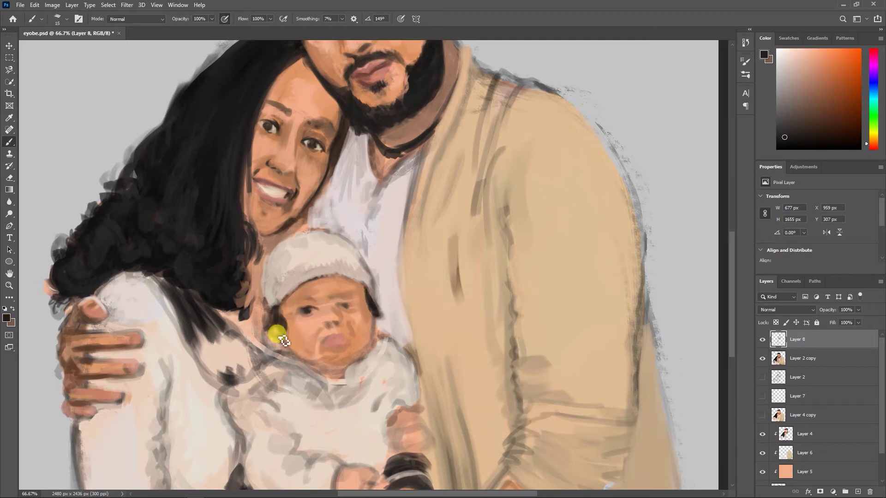
pyautogui.keyDown('alt'); pyautogui.click(319, 314); pyautogui.keyUp('alt')
pyautogui.keyDown('alt'); pyautogui.click(345, 308); pyautogui.keyUp('alt')
pyautogui.keyDown('alt'); pyautogui.click(343, 308); pyautogui.keyUp('alt')
pyautogui.press('[')
pyautogui.press('[')
pyautogui.press('[')
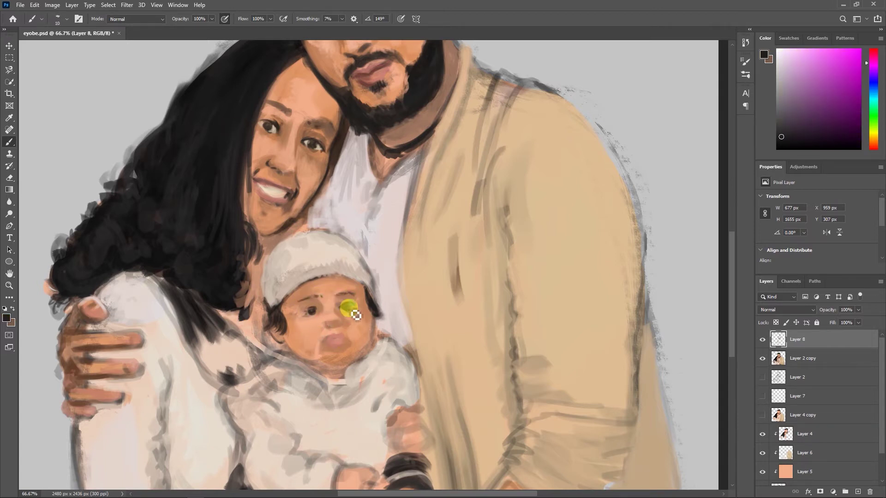
pyautogui.keyDown('alt'); pyautogui.click(365, 330); pyautogui.keyUp('alt')
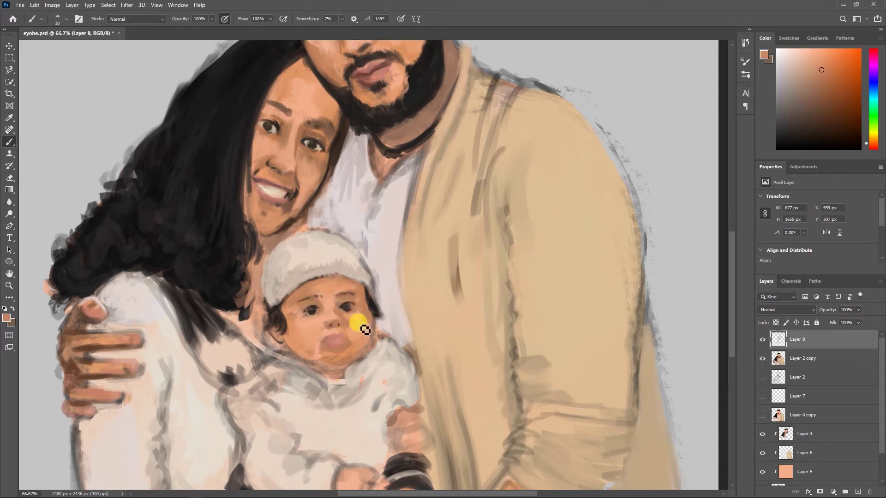
pyautogui.keyDown('alt'); pyautogui.click(322, 326); pyautogui.keyUp('alt')
pyautogui.press('[')
pyautogui.press('[')
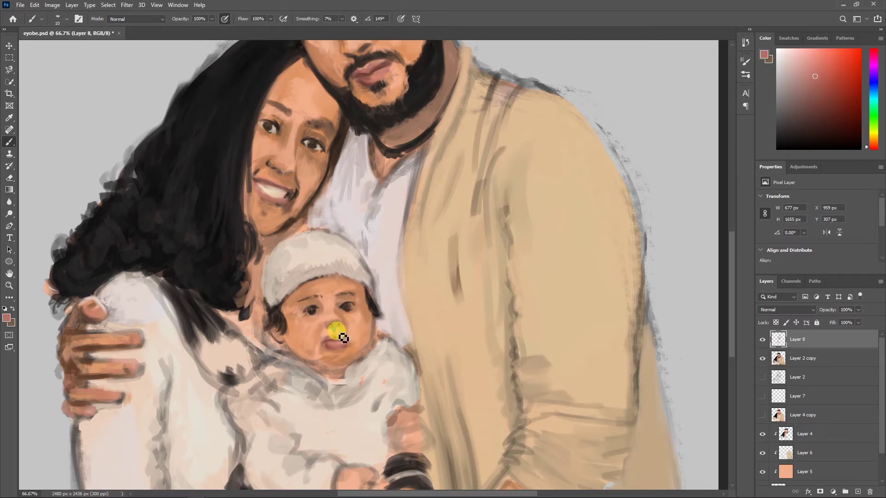
# - Shade the baby's hand with an orange-brown stroke down the arm
pyautogui.hotkey('ctrl', '+')
pyautogui.scroll(-5, 343, 339)
pyautogui.keyDown('alt'); pyautogui.click(356, 396); pyautogui.keyUp('alt')
pyautogui.press(']')
pyautogui.press(']')
pyautogui.press(']')
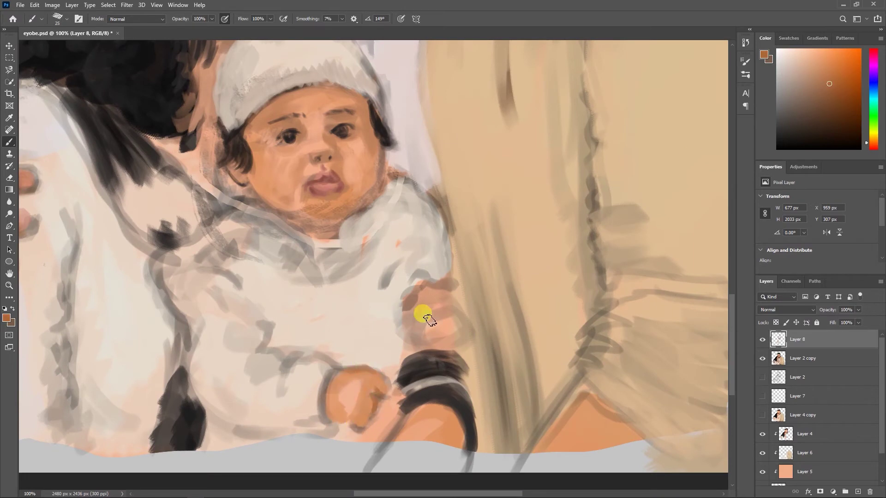
pyautogui.moveTo(425, 318); pyautogui.dragTo(430, 341)
pyautogui.press('[')
pyautogui.press('[')
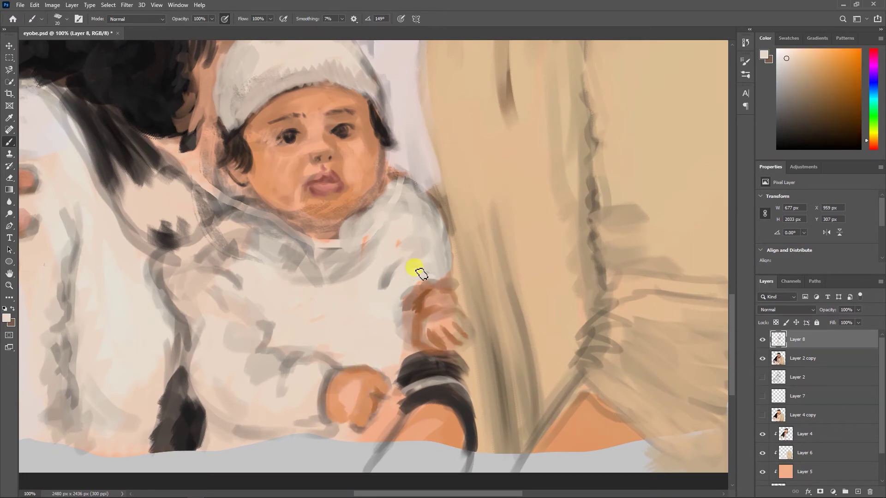
# - Add pale strokes across the baby's shirt and a golden stroke along the woman's strap
pyautogui.keyDown('alt'); pyautogui.click(419, 267); pyautogui.keyUp('alt')
pyautogui.press(']')
pyautogui.press(']')
pyautogui.moveTo(263, 365)
pyautogui.mouseDown()
pyautogui.moveTo(184, 253)
pyautogui.moveTo(287, 340)
pyautogui.moveTo(366, 259)
pyautogui.moveTo(229, 274)
pyautogui.mouseUp()
pyautogui.keyDown('alt'); pyautogui.scroll(-1, 342, 306); pyautogui.keyUp('alt')
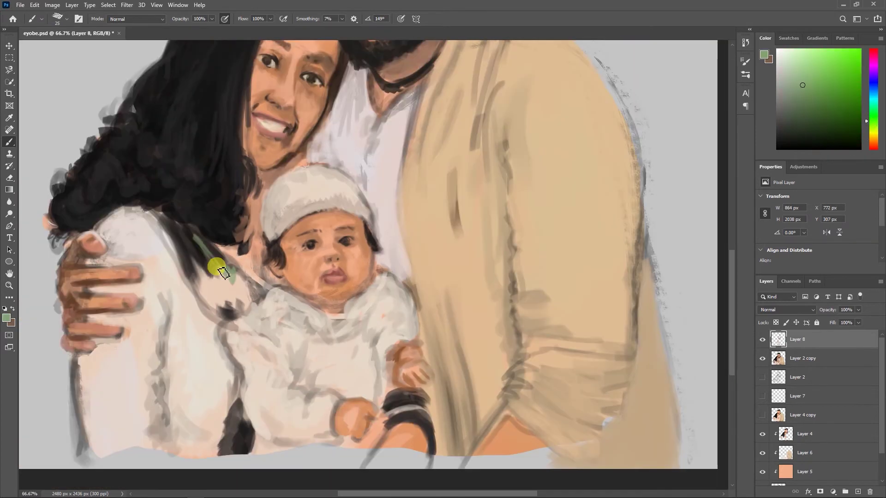
pyautogui.keyDown('alt'); pyautogui.click(172, 248); pyautogui.keyUp('alt')
pyautogui.moveTo(226, 424); pyautogui.dragTo(233, 450)
pyautogui.click(833, 66)
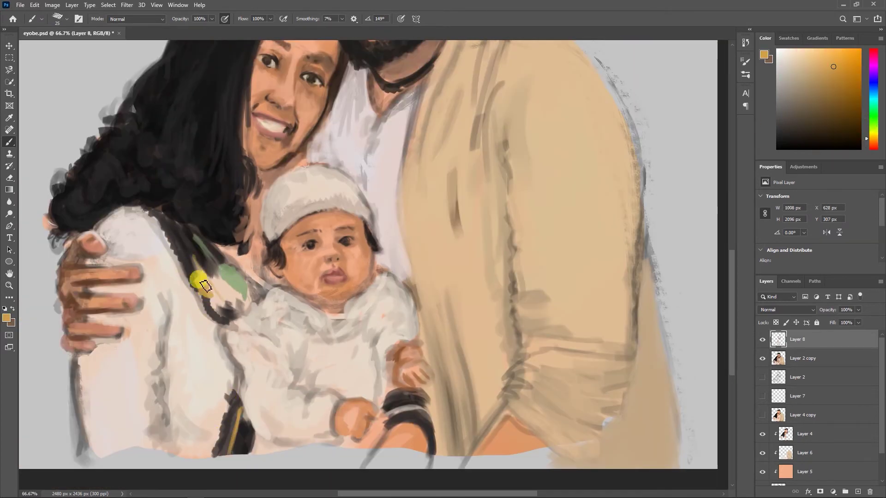
# - Paint coloured blocks along the woman's strap with dark strokes near the baby's hair
pyautogui.moveTo(175, 224)
pyautogui.mouseDown()
pyautogui.moveTo(208, 258)
pyautogui.moveTo(212, 286)
pyautogui.moveTo(264, 281)
pyautogui.moveTo(240, 259)
pyautogui.mouseUp()
pyautogui.keyDown('alt'); pyautogui.click(249, 240); pyautogui.keyUp('alt')
pyautogui.moveTo(244, 212); pyautogui.dragTo(249, 263)
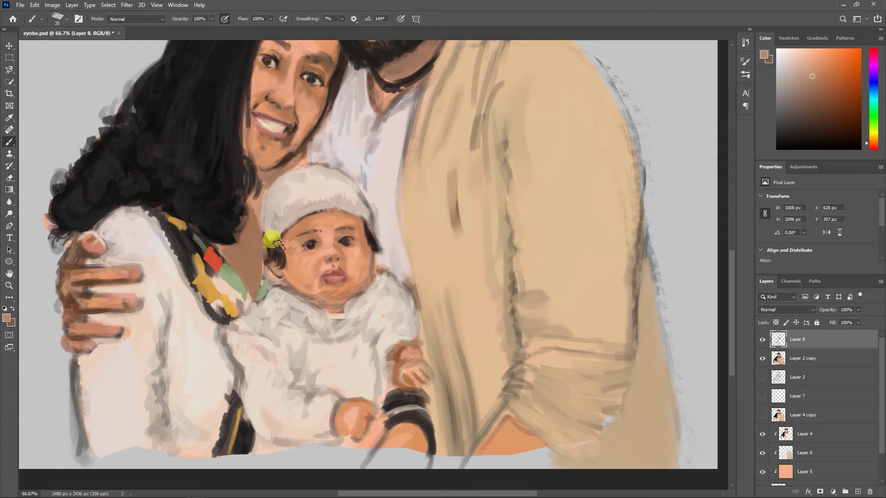
pyautogui.keyDown('alt'); pyautogui.scroll(-2, 505, 364); pyautogui.keyUp('alt')
pyautogui.scroll(2, 396, 182)
# - Reshade the fingers on the woman's shoulder in darker brown with light pink highlights
pyautogui.keyDown('alt'); pyautogui.click(164, 311); pyautogui.keyUp('alt')
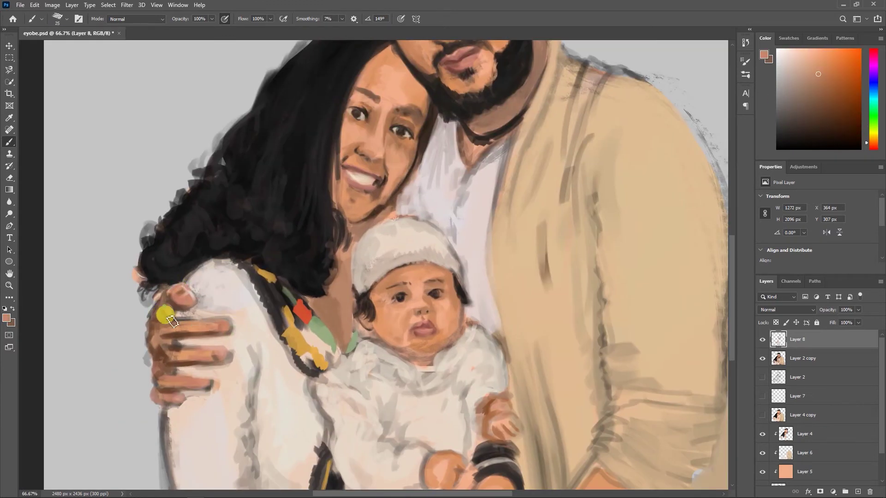
pyautogui.press(']')
pyautogui.press(']')
pyautogui.moveTo(181, 338)
pyautogui.mouseDown()
pyautogui.moveTo(198, 352)
pyautogui.moveTo(180, 401)
pyautogui.mouseUp()
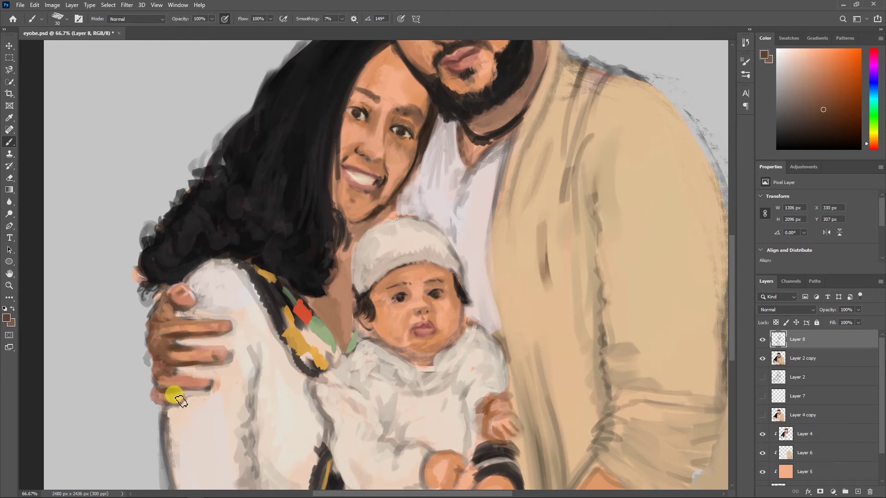
pyautogui.moveTo(167, 369)
pyautogui.mouseDown()
pyautogui.moveTo(180, 333)
pyautogui.moveTo(223, 340)
pyautogui.moveTo(182, 391)
pyautogui.moveTo(182, 331)
pyautogui.moveTo(213, 328)
pyautogui.mouseUp()
pyautogui.keyDown('alt'); pyautogui.click(191, 305); pyautogui.keyUp('alt')
pyautogui.keyDown('alt'); pyautogui.click(163, 395); pyautogui.keyUp('alt')
pyautogui.press(']')
pyautogui.keyDown('alt'); pyautogui.click(242, 356); pyautogui.keyUp('alt')
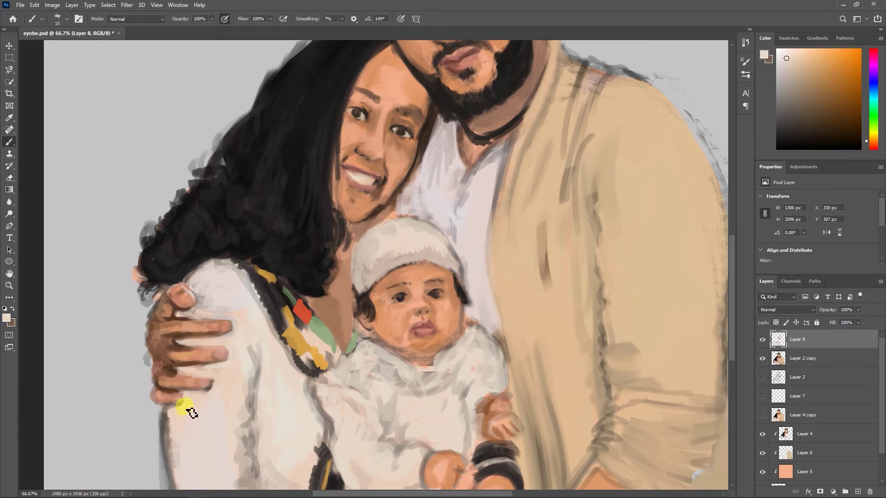
# - Zoom in on the baby's face and paint in the baby's right eye
pyautogui.press(']')
pyautogui.moveTo(297, 474); pyautogui.dragTo(245, 403)
pyautogui.keyDown('alt'); pyautogui.click(298, 359); pyautogui.keyUp('alt')
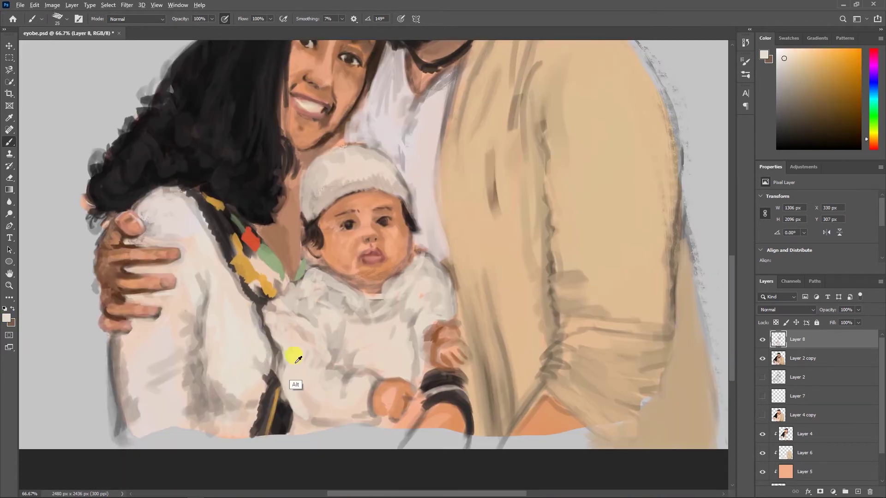
pyautogui.keyDown('alt'); pyautogui.click(365, 272); pyautogui.keyUp('alt')
pyautogui.hotkey('ctrl', '+')
pyautogui.press('[')
pyautogui.press('[')
pyautogui.press('[')
pyautogui.click(373, 208)
pyautogui.press('[')
pyautogui.press('[')
pyautogui.press(']')
pyautogui.keyDown('alt'); pyautogui.click(399, 223); pyautogui.keyUp('alt')
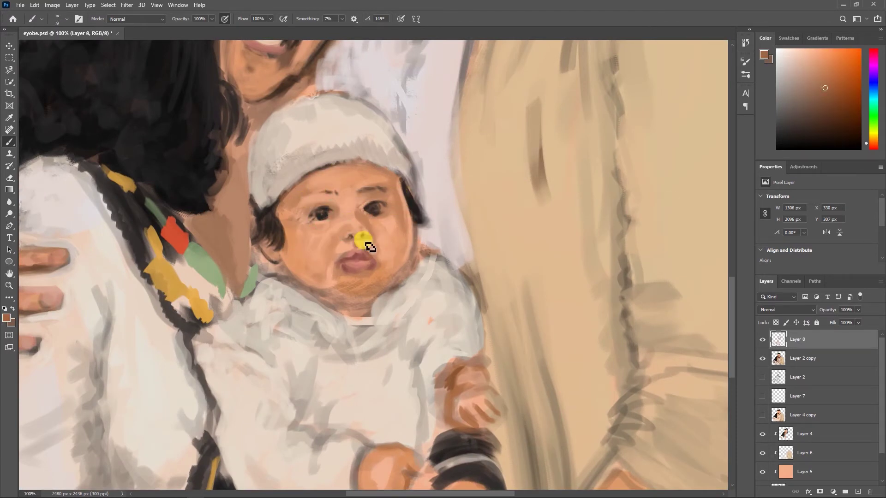
# - Paint light peach, near-white and warmer peach tones on the baby's nose bridge and cheeks
pyautogui.keyDown('alt'); pyautogui.click(360, 216); pyautogui.keyUp('alt')
pyautogui.press('[')
pyautogui.press('[')
pyautogui.press('[')
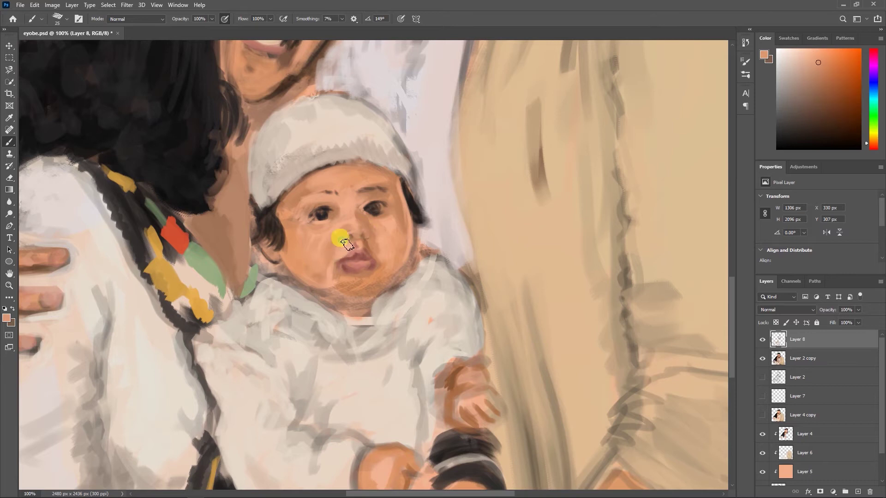
pyautogui.keyDown('alt'); pyautogui.click(390, 216); pyautogui.keyUp('alt')
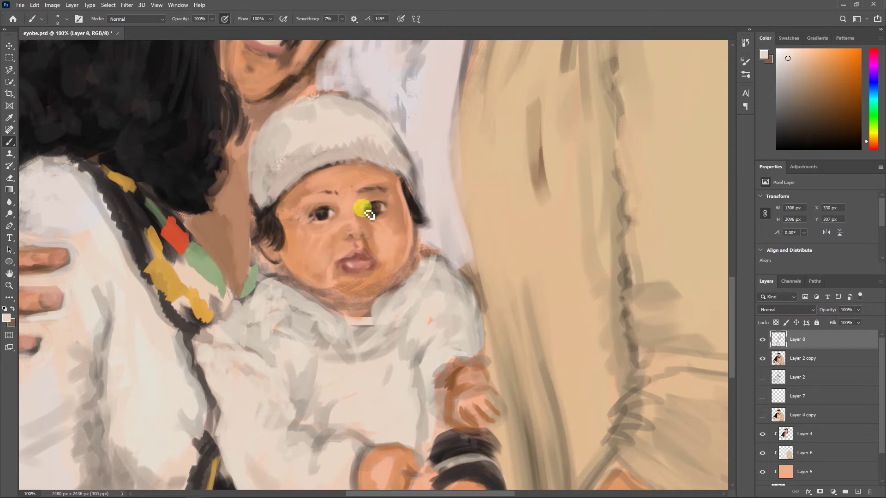
pyautogui.keyDown('alt'); pyautogui.click(368, 262); pyautogui.keyUp('alt')
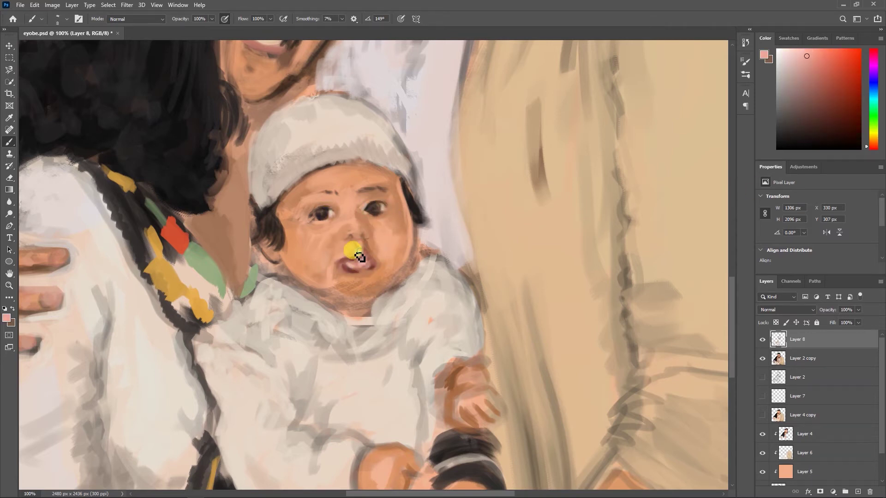
pyautogui.press('super')
pyautogui.click(405, 188)
pyautogui.press(']')
pyautogui.press(']')
pyautogui.press(']')
pyautogui.keyDown('alt'); pyautogui.click(408, 217); pyautogui.keyUp('alt')
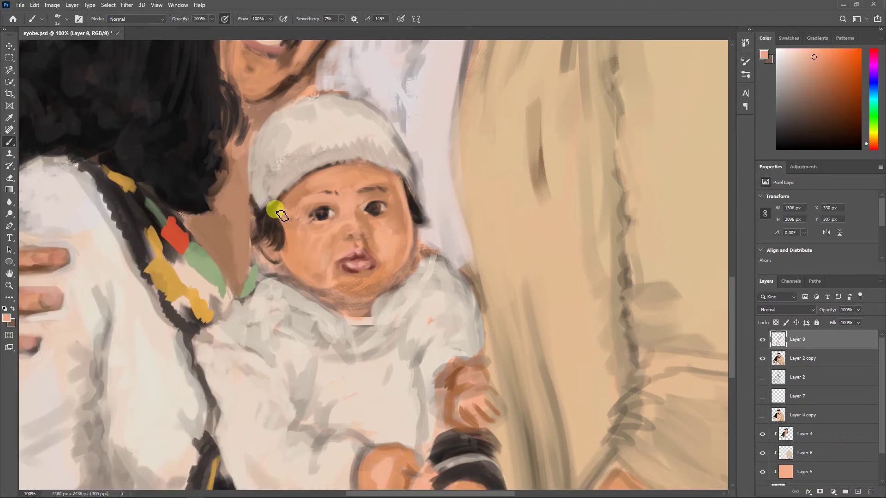
pyautogui.press('[')
pyautogui.press('[')
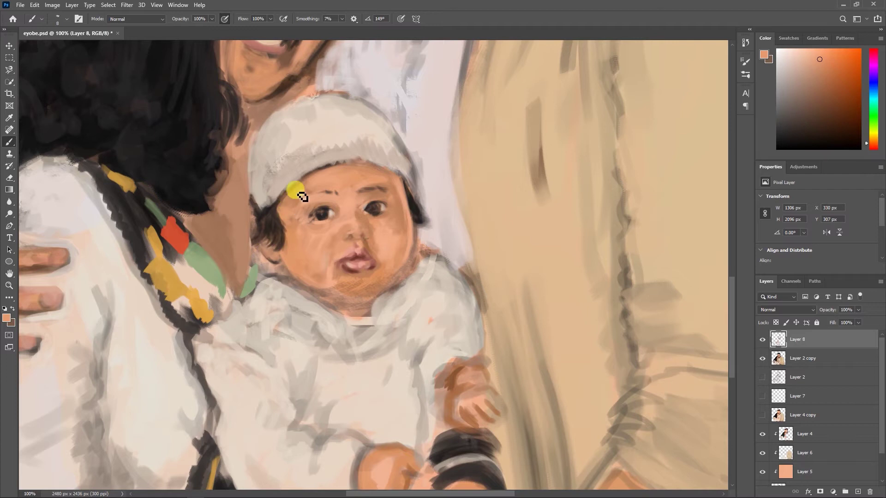
# - Refine the baby's eyes with near-black and greyish mauve, and the lips in reddish brown
pyautogui.keyDown('alt'); pyautogui.click(323, 214); pyautogui.keyUp('alt')
pyautogui.keyDown('alt'); pyautogui.click(371, 258); pyautogui.keyUp('alt')
pyautogui.scroll(1, 372, 238)
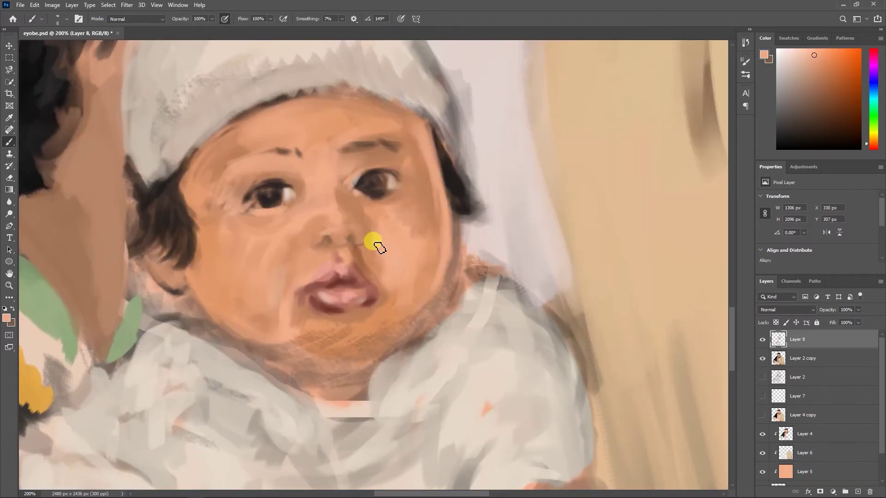
pyautogui.press('[')
pyautogui.press('[')
pyautogui.press('[')
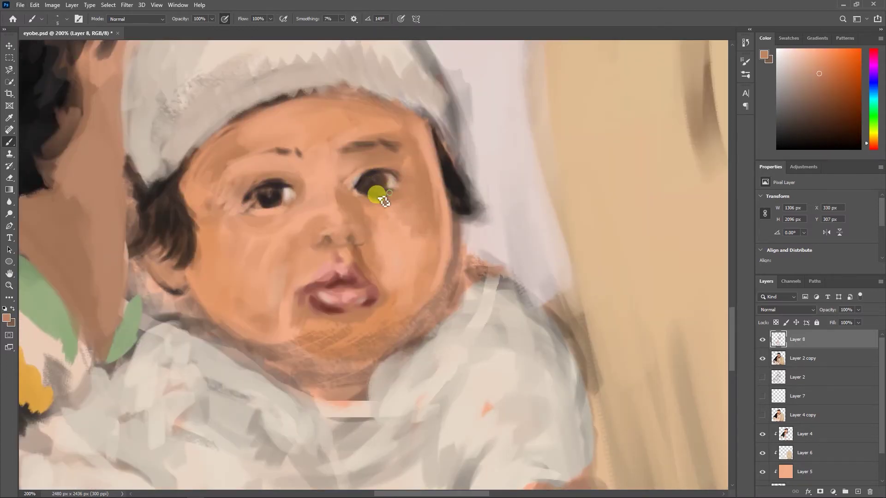
pyautogui.keyDown('alt'); pyautogui.click(287, 194); pyautogui.keyUp('alt')
pyautogui.press(']')
pyautogui.press(']')
pyautogui.press(']')
pyautogui.keyDown('alt'); pyautogui.click(376, 180); pyautogui.keyUp('alt')
pyautogui.keyDown('alt'); pyautogui.click(352, 277); pyautogui.keyUp('alt')
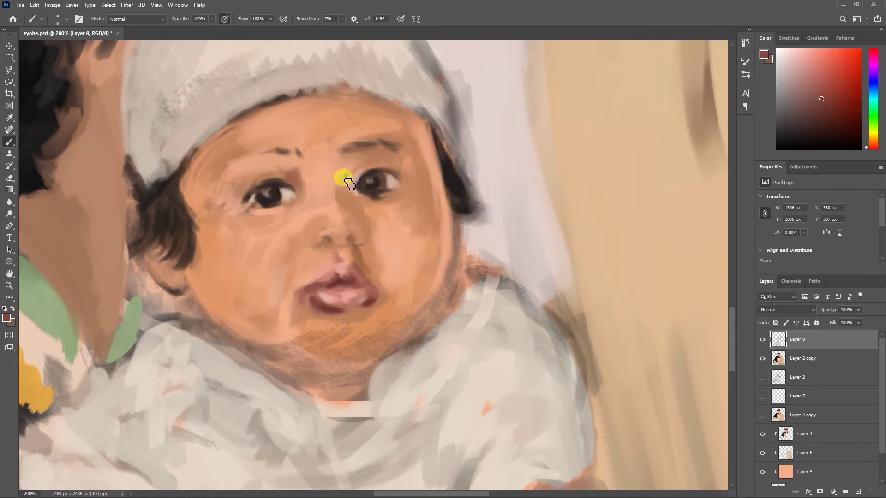
# - Model the baby's nose with light peach and outline the right nostril in dark brown
pyautogui.press(']')
pyautogui.press(']')
pyautogui.press(']')
pyautogui.keyDown('alt'); pyautogui.click(329, 229); pyautogui.keyUp('alt')
pyautogui.press(']')
pyautogui.press(']')
pyautogui.keyDown('alt'); pyautogui.click(312, 228); pyautogui.keyUp('alt')
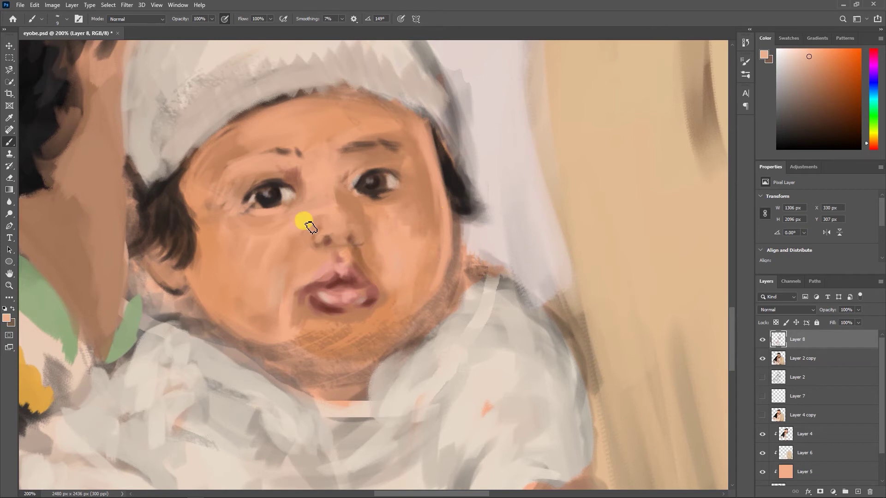
pyautogui.press('[')
pyautogui.press('[')
pyautogui.press('[')
pyautogui.keyDown('alt'); pyautogui.click(326, 239); pyautogui.keyUp('alt')
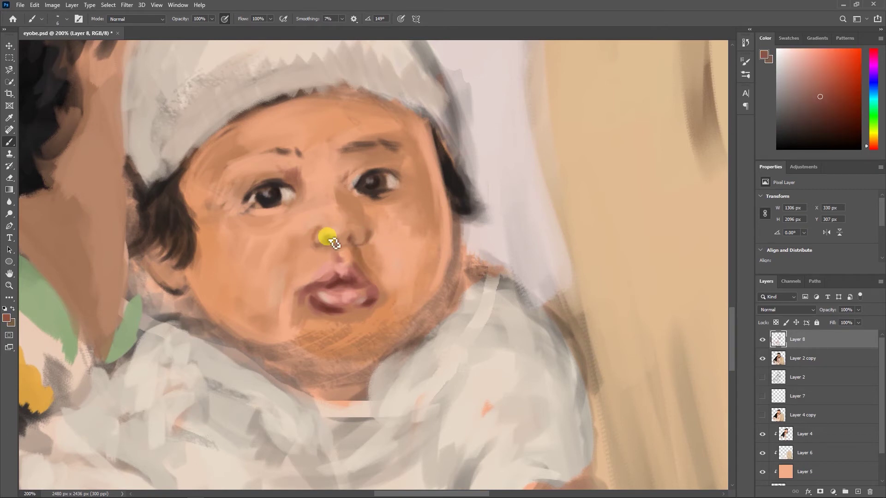
pyautogui.moveTo(352, 239); pyautogui.dragTo(362, 229)
# - Darken the baby's brows with peach-brown and darker brown, and touch up the lip
pyautogui.keyDown('alt'); pyautogui.click(346, 194); pyautogui.keyUp('alt')
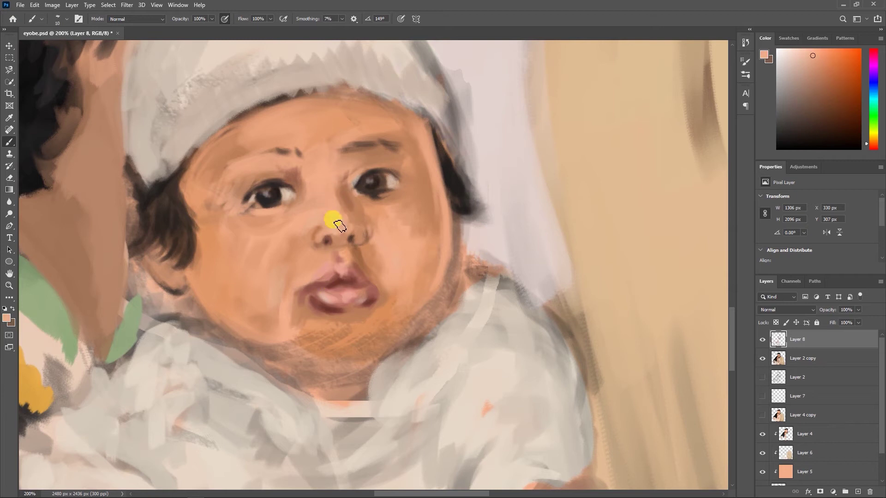
pyautogui.keyDown('alt'); pyautogui.click(347, 137); pyautogui.keyUp('alt')
pyautogui.press(']')
pyautogui.press(']')
pyautogui.press(']')
pyautogui.press('[')
pyautogui.keyDown('alt'); pyautogui.click(351, 273); pyautogui.keyUp('alt')
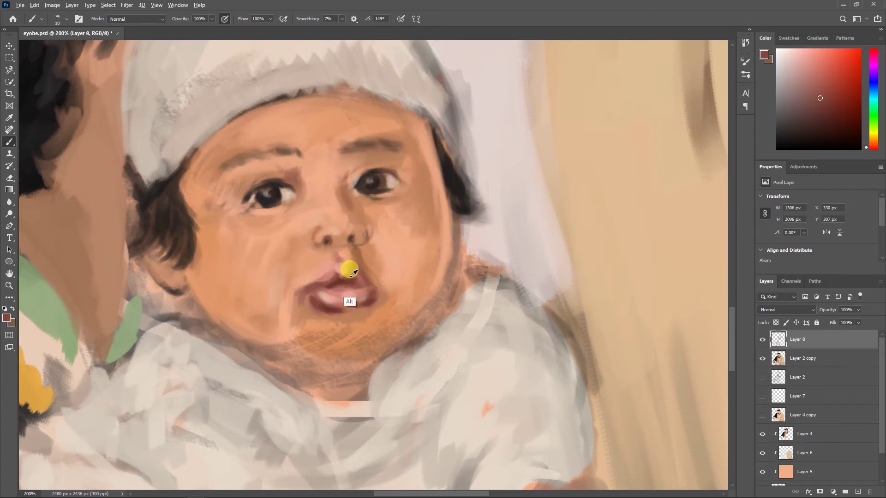
pyautogui.keyDown('alt'); pyautogui.click(370, 305); pyautogui.keyUp('alt')
# - Zoom back to 100%, smooth the baby's cheeks with lighter peach, then zoom in again
pyautogui.hotkey('ctrl', '-')
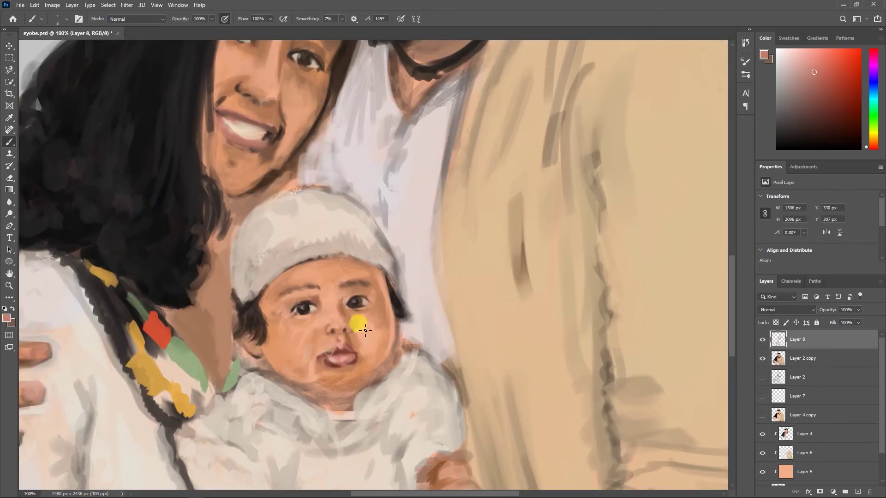
pyautogui.keyDown('alt'); pyautogui.click(355, 374); pyautogui.keyUp('alt')
pyautogui.press('[')
pyautogui.keyDown('alt'); pyautogui.click(276, 303); pyautogui.keyUp('alt')
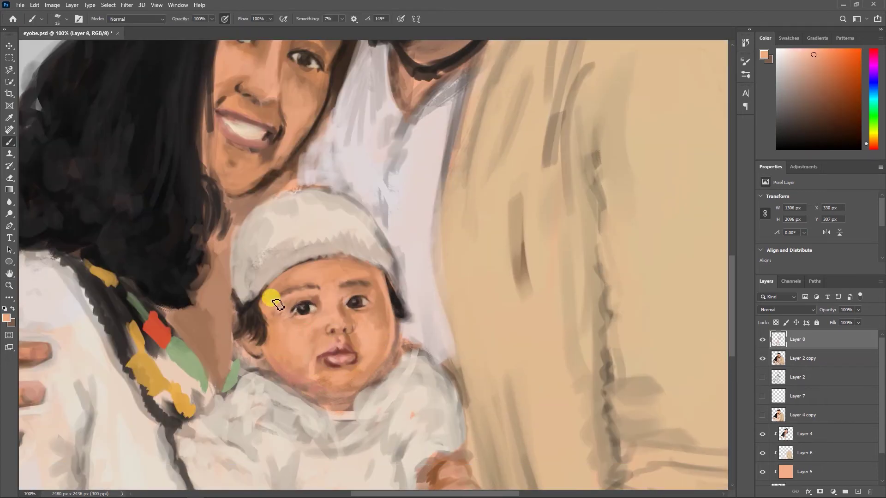
pyautogui.scroll(5, 304, 333)
pyautogui.keyDown('alt'); pyautogui.click(316, 247); pyautogui.keyUp('alt')
pyautogui.keyDown('alt'); pyautogui.click(390, 289); pyautogui.keyUp('alt')
# - Sample a light cream-grey from the clothing and shrink the brush
pyautogui.scroll(-6, 392, 323)
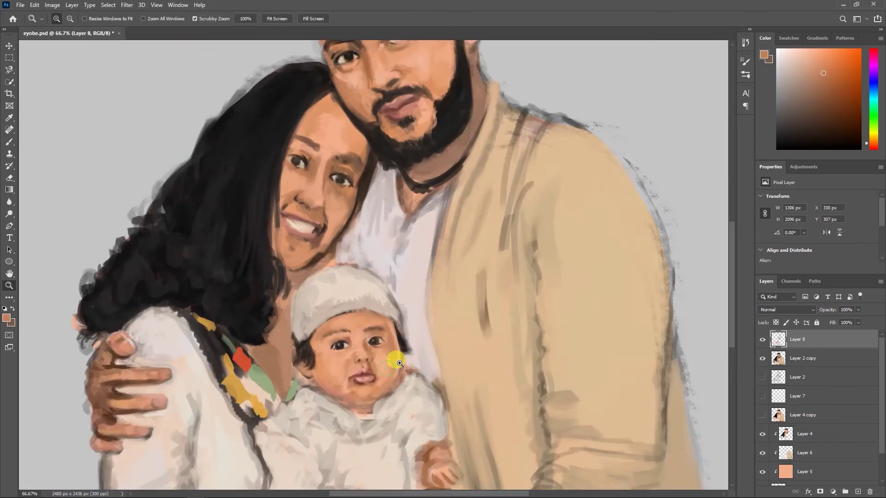
pyautogui.scroll(2, 397, 342)
pyautogui.keyDown('alt'); pyautogui.click(398, 387); pyautogui.keyUp('alt')
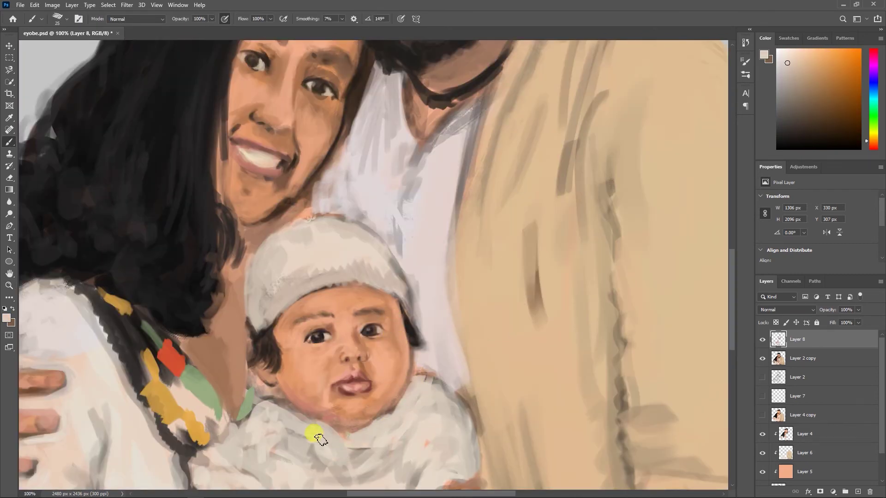
pyautogui.scroll(-5, 233, 455)
pyautogui.scroll(5, 372, 307)
pyautogui.scroll(2, 277, 258)
pyautogui.press('[')
pyautogui.press('[')
pyautogui.press('[')
# - Sample reddish-brown, brown-orange and darker brown skin tones, resizing the brush between picks
pyautogui.click(814, 100)
pyautogui.keyDown('alt'); pyautogui.click(242, 273); pyautogui.keyUp('alt')
pyautogui.press(']')
pyautogui.press(']')
pyautogui.press(']')
pyautogui.press('[')
pyautogui.press('[')
pyautogui.press('[')
pyautogui.keyDown('alt'); pyautogui.click(286, 225); pyautogui.keyUp('alt')
pyautogui.press(']')
pyautogui.press(']')
pyautogui.press(']')
# - Sample peach from the woman's brow and near-black from her hair, adjusting brush size
pyautogui.scroll(2, 263, 138)
pyautogui.keyDown('alt'); pyautogui.click(266, 167); pyautogui.keyUp('alt')
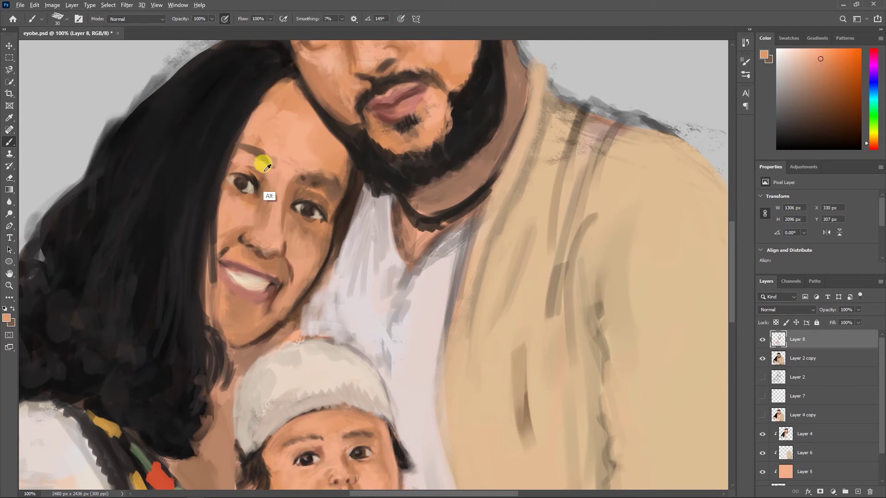
pyautogui.scroll(-3, 342, 208)
pyautogui.scroll(3, 369, 204)
pyautogui.press('[')
pyautogui.press('[')
pyautogui.press('[')
pyautogui.keyDown('alt'); pyautogui.click(369, 204); pyautogui.keyUp('alt')
pyautogui.press(']')
pyautogui.press(']')
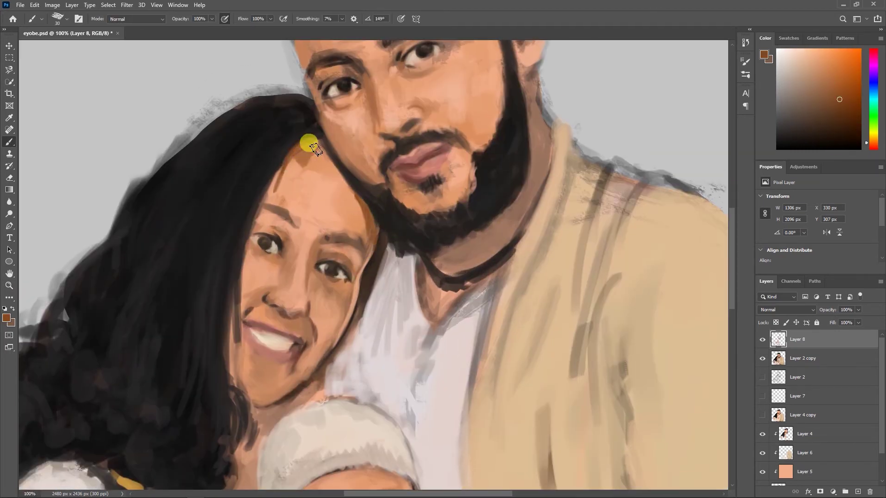
# - Sample browns from the woman's hairline and eyebrow, then her cheek colour
pyautogui.keyDown('alt'); pyautogui.click(274, 240); pyautogui.keyUp('alt')
pyautogui.keyDown('alt'); pyautogui.click(277, 229); pyautogui.keyUp('alt')
pyautogui.keyDown('alt'); pyautogui.click(361, 247); pyautogui.keyUp('alt')
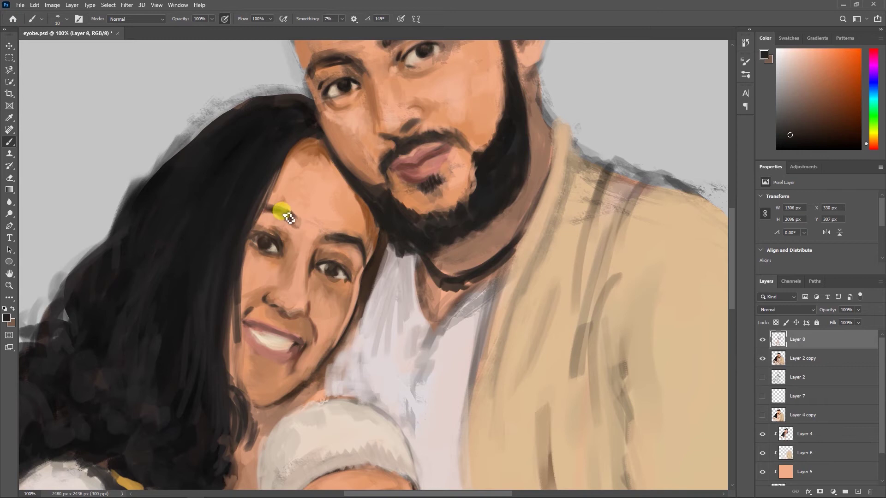
pyautogui.keyDown('alt'); pyautogui.click(318, 261); pyautogui.keyUp('alt')
pyautogui.keyDown('alt'); pyautogui.click(247, 297); pyautogui.keyUp('alt')
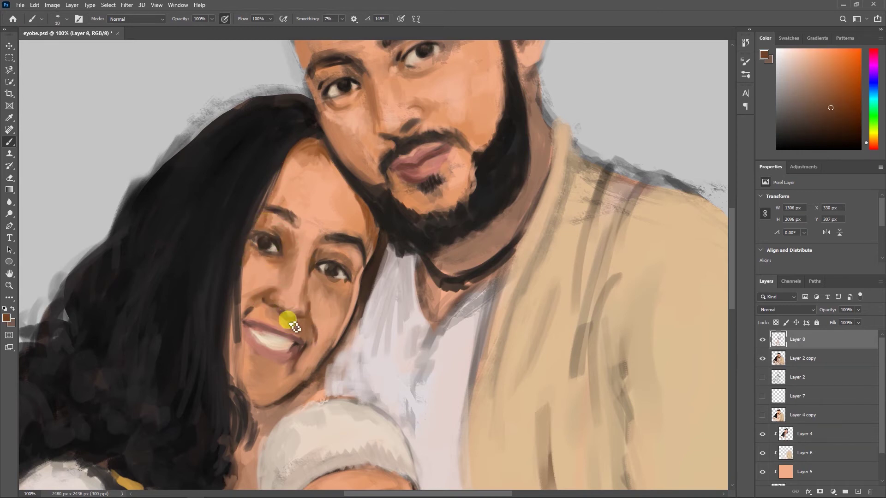
# - Pick lighter skin, dark reddish-brown neck, light chin and dark eye tones with a smaller brush
pyautogui.scroll(-1, 295, 323)
pyautogui.press('[')
pyautogui.press('[')
pyautogui.keyDown('alt'); pyautogui.click(296, 280); pyautogui.keyUp('alt')
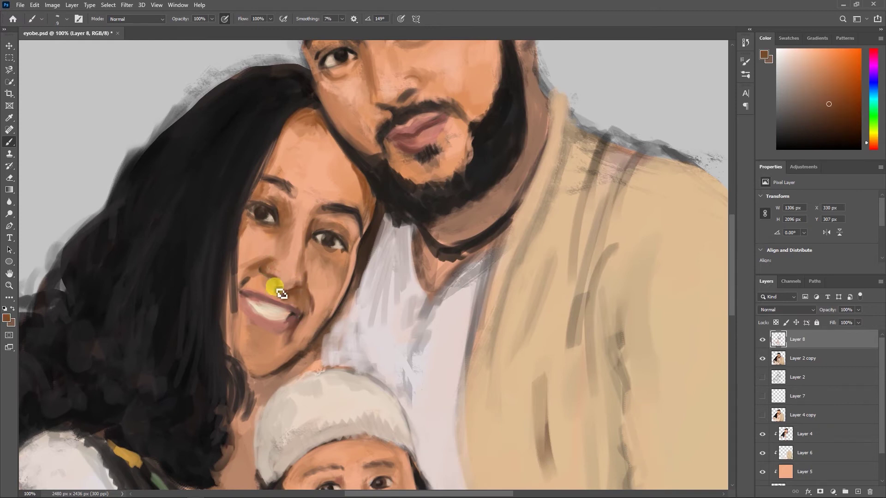
pyautogui.keyDown('alt'); pyautogui.click(440, 242); pyautogui.keyUp('alt')
pyautogui.keyDown('alt'); pyautogui.click(295, 321); pyautogui.keyUp('alt')
pyautogui.keyDown('alt'); pyautogui.click(320, 241); pyautogui.keyUp('alt')
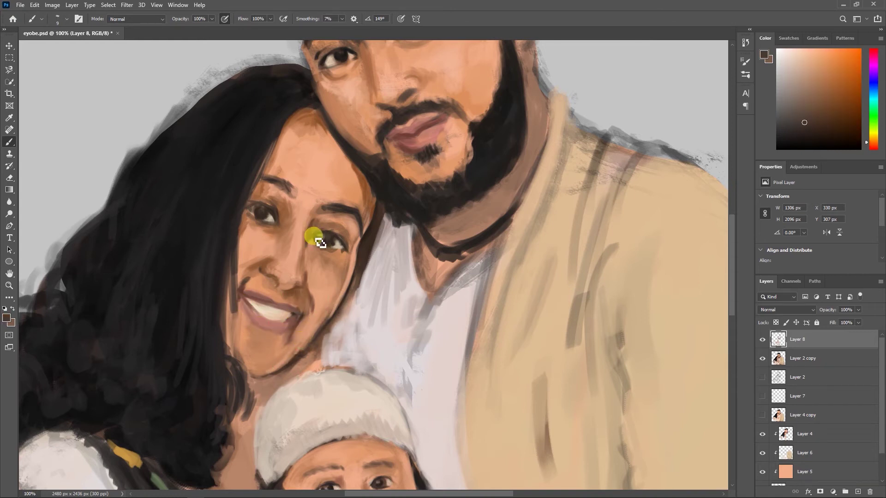
# - Work the woman's eyes in dark brown, then pick lighter face tones with a slightly larger brush
pyautogui.scroll(-3, 268, 217)
pyautogui.scroll(4, 484, 307)
pyautogui.keyDown('alt'); pyautogui.click(364, 210); pyautogui.keyUp('alt')
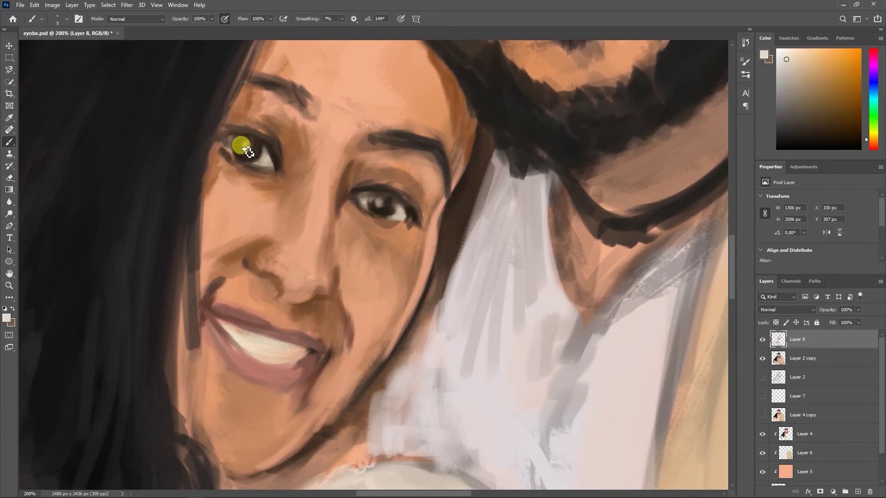
pyautogui.keyDown('alt'); pyautogui.click(383, 216); pyautogui.keyUp('alt')
pyautogui.keyDown('alt'); pyautogui.click(247, 177); pyautogui.keyUp('alt')
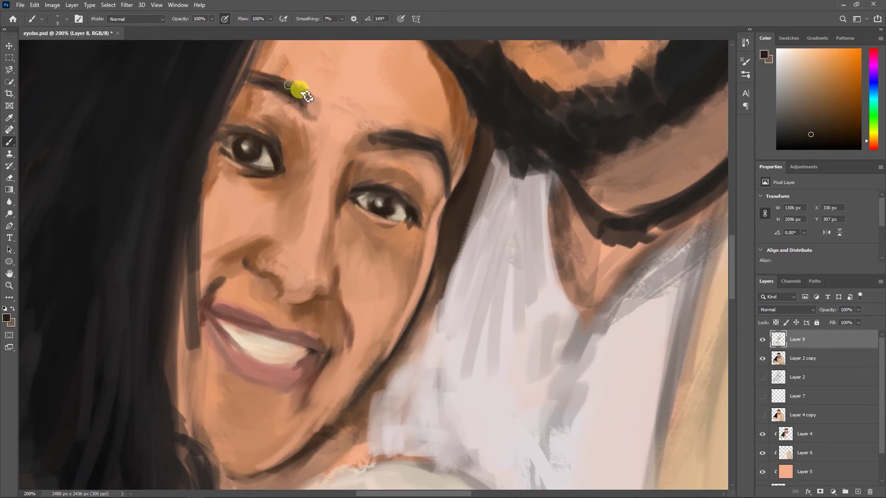
pyautogui.keyDown('alt'); pyautogui.click(239, 192); pyautogui.keyUp('alt')
pyautogui.press(']')
pyautogui.keyDown('alt'); pyautogui.click(315, 229); pyautogui.keyUp('alt')
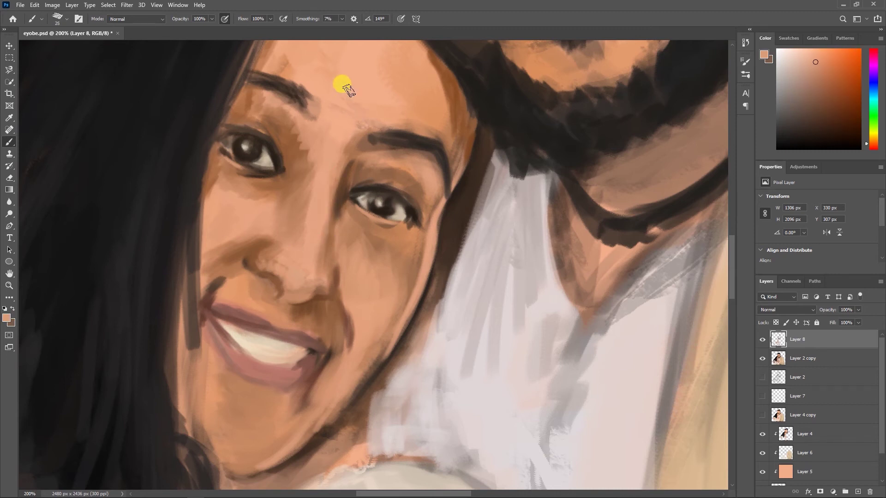
# - Refine with nearby skin and darker brown tones, then pick the near-black hair colour
pyautogui.press('[')
pyautogui.press('[')
pyautogui.press('[')
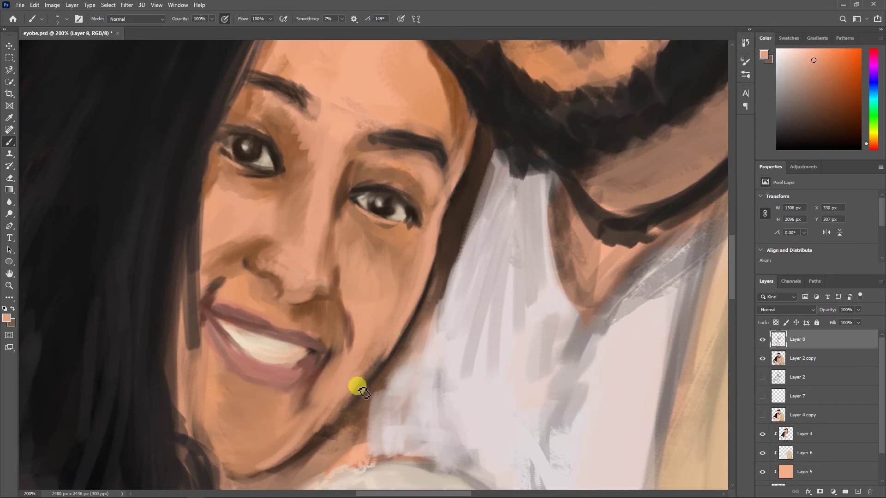
pyautogui.keyDown('alt'); pyautogui.click(367, 184); pyautogui.keyUp('alt')
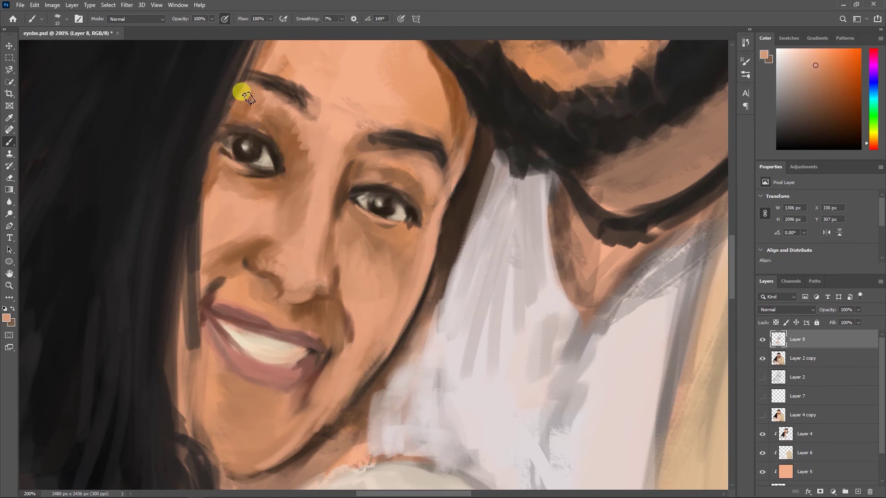
pyautogui.press('[')
pyautogui.press('[')
pyautogui.press('[')
pyautogui.keyDown('alt'); pyautogui.click(330, 210); pyautogui.keyUp('alt')
pyautogui.hotkey('ctrl', '-')
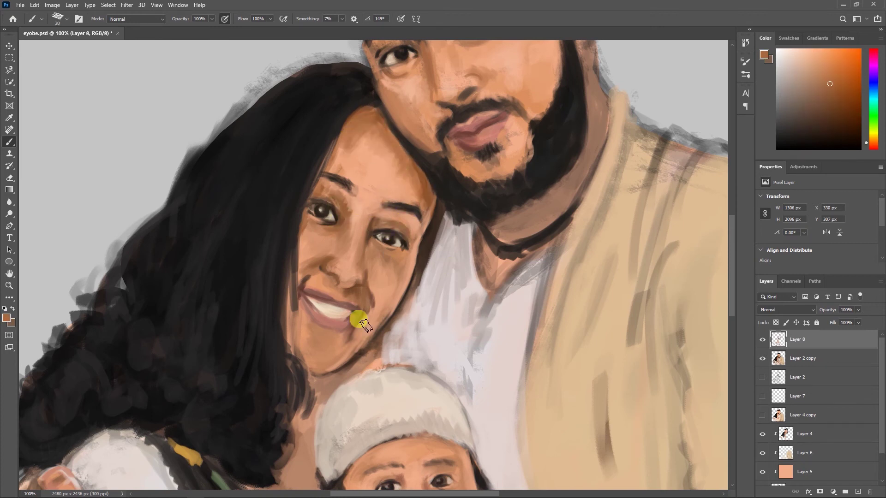
pyautogui.press(']')
pyautogui.keyDown('alt'); pyautogui.click(295, 262); pyautogui.keyUp('alt')
# - Paint dark strands along the woman's hair outline and a light stroke in the shirt colour
pyautogui.moveTo(86, 289); pyautogui.dragTo(57, 328)
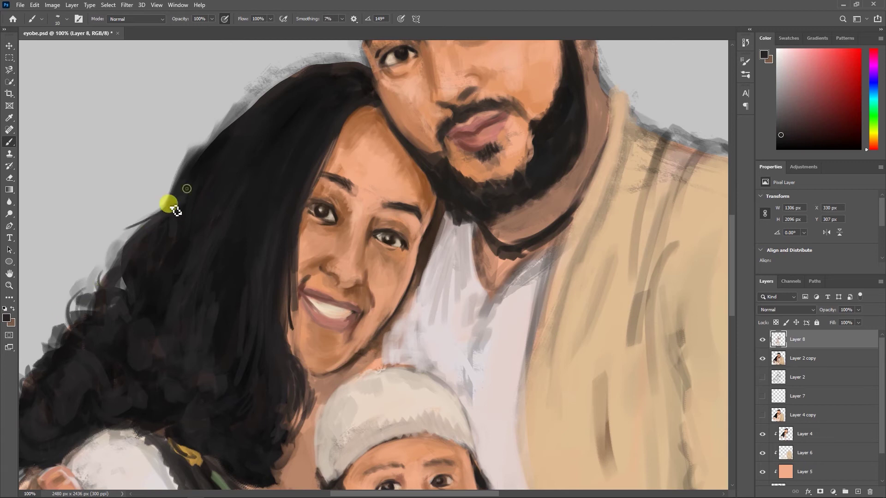
pyautogui.moveTo(170, 204); pyautogui.dragTo(254, 102)
pyautogui.keyDown('alt'); pyautogui.click(409, 323); pyautogui.keyUp('alt')
pyautogui.moveTo(478, 229); pyautogui.dragTo(482, 292)
# - In Liquify, push the man's cheek and jaw inward with an enlarged Forward Warp brush
pyautogui.hotkey('ctrl', '0')
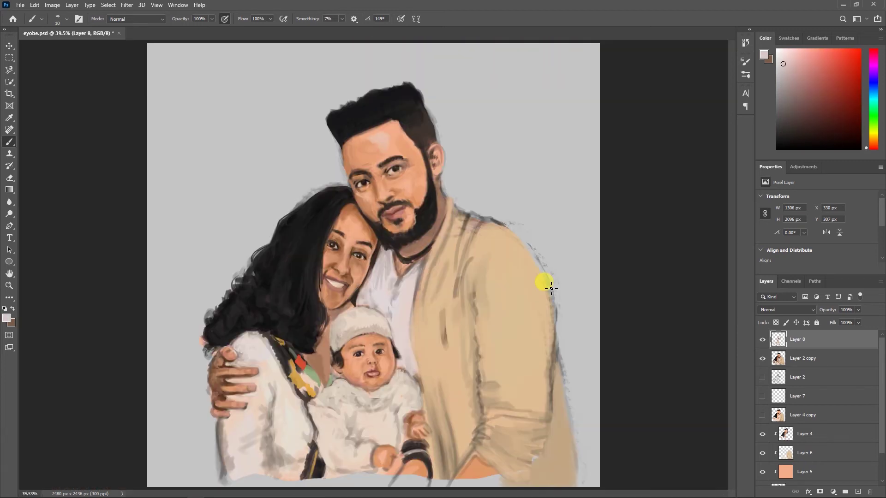
pyautogui.click(127, 4)
pyautogui.click(144, 76)
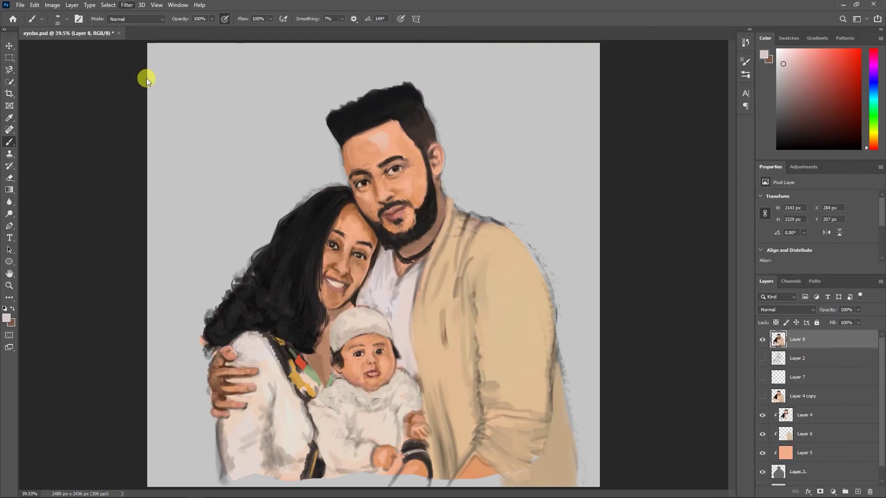
pyautogui.press(']')
pyautogui.moveTo(459, 251); pyautogui.dragTo(356, 306)
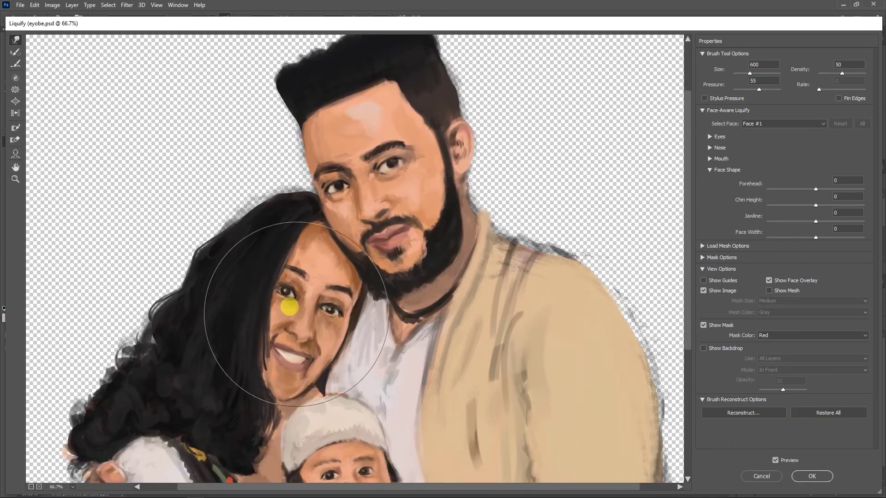
# - Reshape the woman's face with a smaller brush and the Face tool, comparing against the original
pyautogui.press('[')
pyautogui.press('[')
pyautogui.press('[')
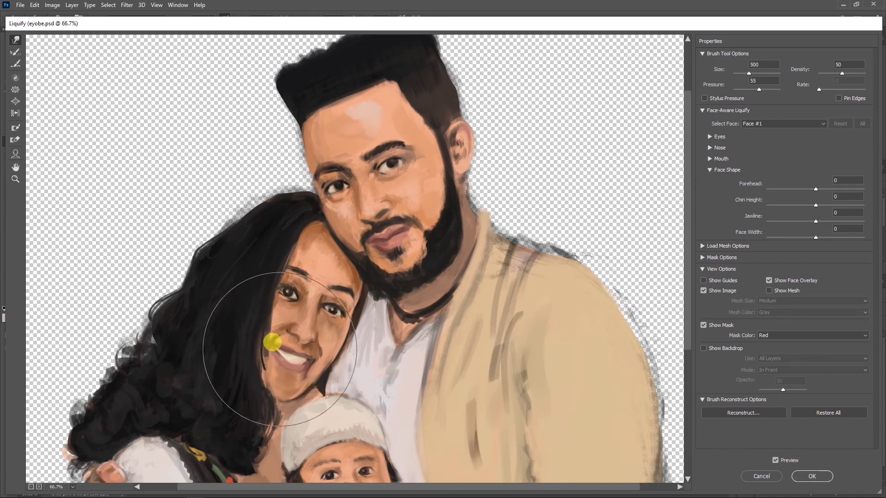
pyautogui.scroll(-3, 263, 314)
pyautogui.press('a')
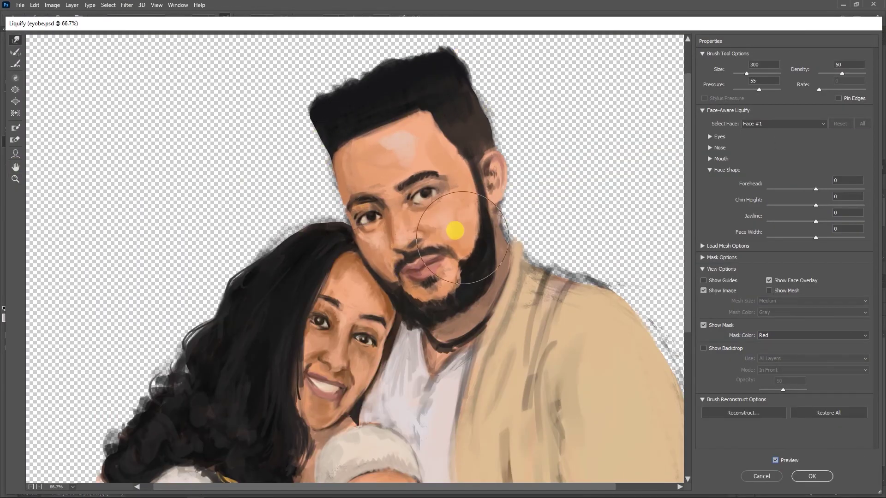
pyautogui.click(805, 466)
# - Apply the Liquify reshaping and paint dark strokes and hatching down the man's garment fold
pyautogui.click(776, 460)
pyautogui.click(812, 476)
pyautogui.scroll(3, 375, 405)
pyautogui.scroll(5, 433, 274)
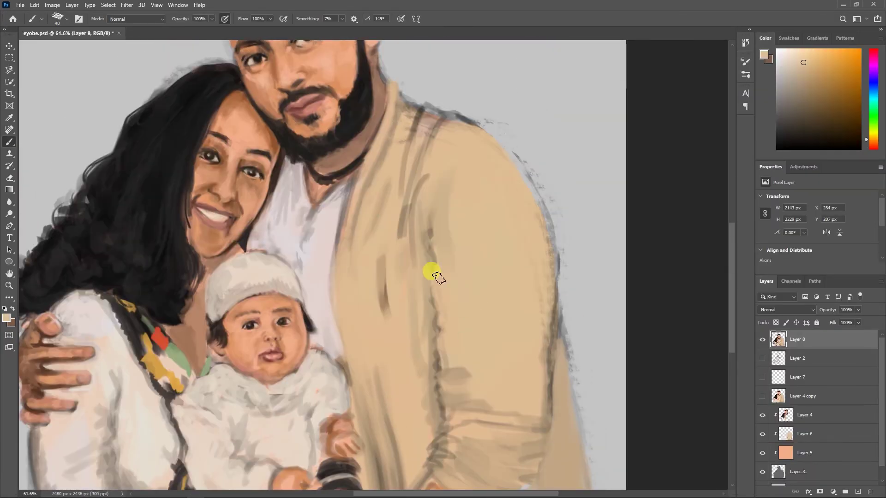
pyautogui.moveTo(432, 274); pyautogui.dragTo(438, 392)
pyautogui.press(']')
pyautogui.moveTo(452, 434); pyautogui.dragTo(461, 443)
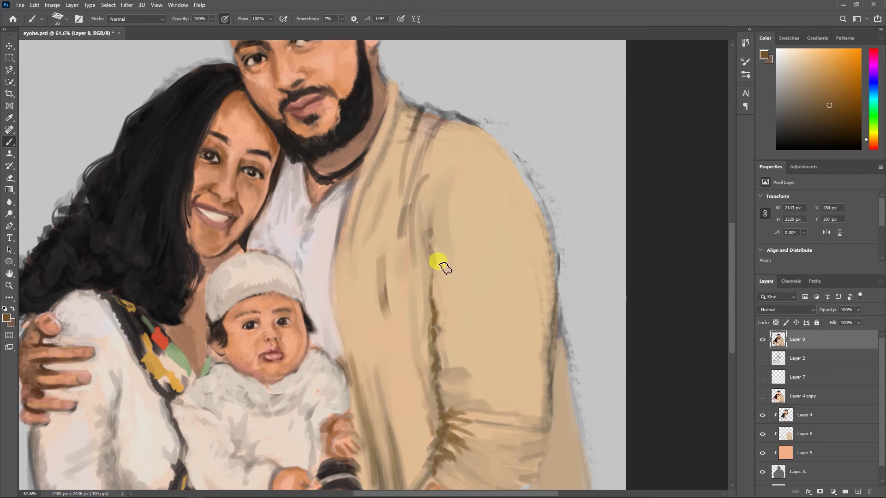
# - Sample warmer tan, reddish-brown and peach skin tones from the man's face
pyautogui.keyDown('alt'); pyautogui.click(345, 284); pyautogui.keyUp('alt')
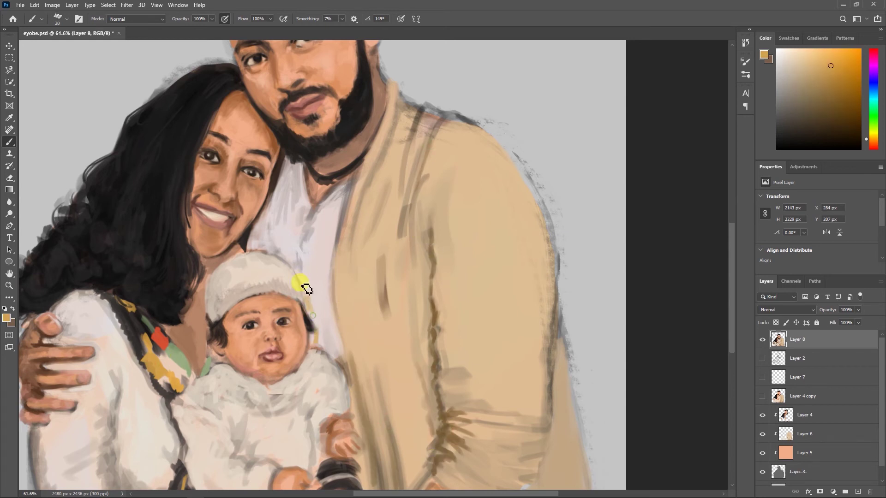
pyautogui.keyDown('alt'); pyautogui.click(319, 352); pyautogui.keyUp('alt')
pyautogui.scroll(3, 313, 337)
pyautogui.scroll(-4, 301, 366)
pyautogui.scroll(3, 390, 394)
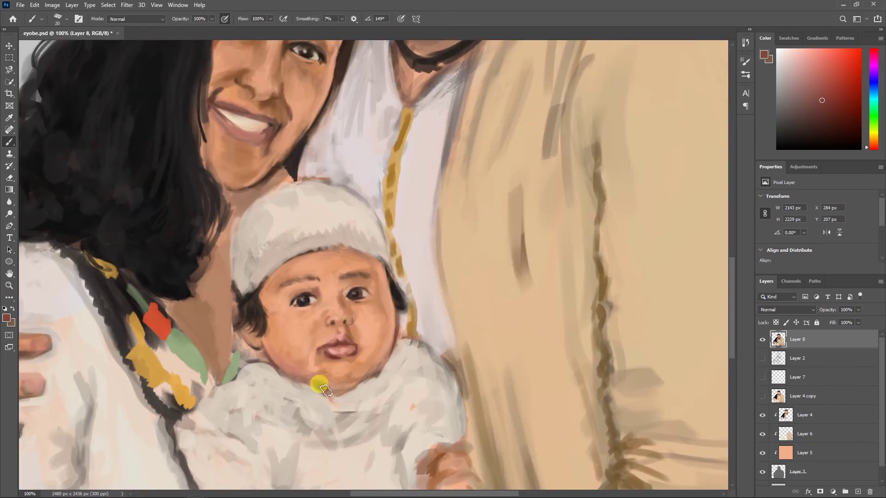
pyautogui.scroll(3, 342, 341)
pyautogui.keyDown('alt'); pyautogui.click(360, 291); pyautogui.keyUp('alt')
# - Touch up the man's eyelid and nose with redder, darker brown and lighter orange tones
pyautogui.scroll(-4, 390, 168)
pyautogui.scroll(4, 139, 282)
pyautogui.scroll(-1, 198, 277)
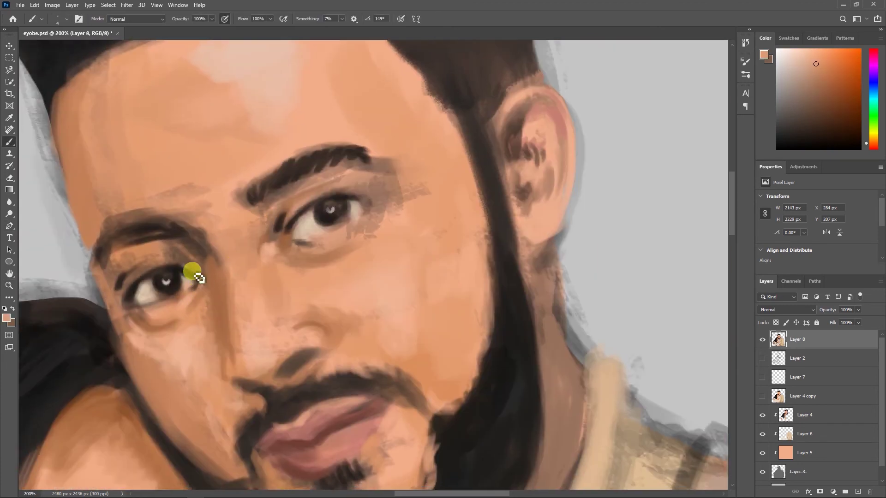
pyautogui.keyDown('alt'); pyautogui.click(296, 211); pyautogui.keyUp('alt')
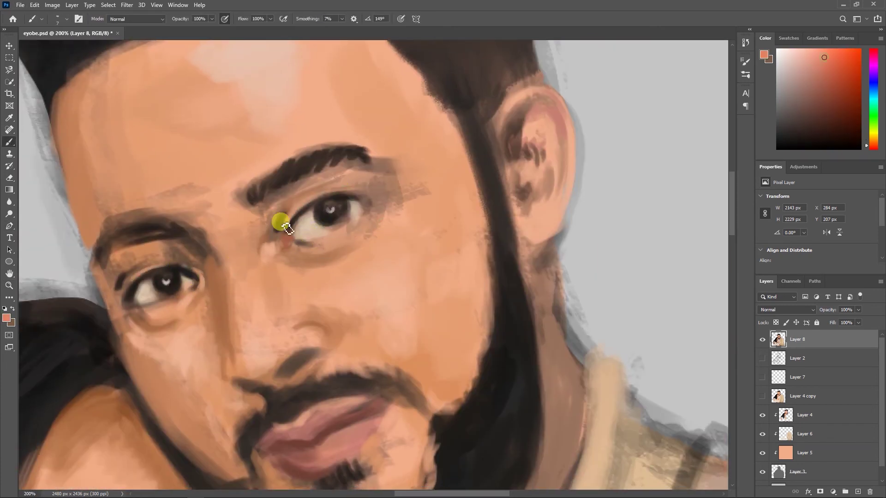
pyautogui.scroll(-2, 286, 226)
pyautogui.scroll(2, 330, 245)
pyautogui.keyDown('alt'); pyautogui.click(318, 240); pyautogui.keyUp('alt')
pyautogui.scroll(-3, 257, 281)
pyautogui.keyDown('alt'); pyautogui.click(343, 282); pyautogui.keyUp('alt')
# - Sample forehead-edge skin and the black hair colour for the man's hairline
pyautogui.keyDown('alt'); pyautogui.click(227, 226); pyautogui.keyUp('alt')
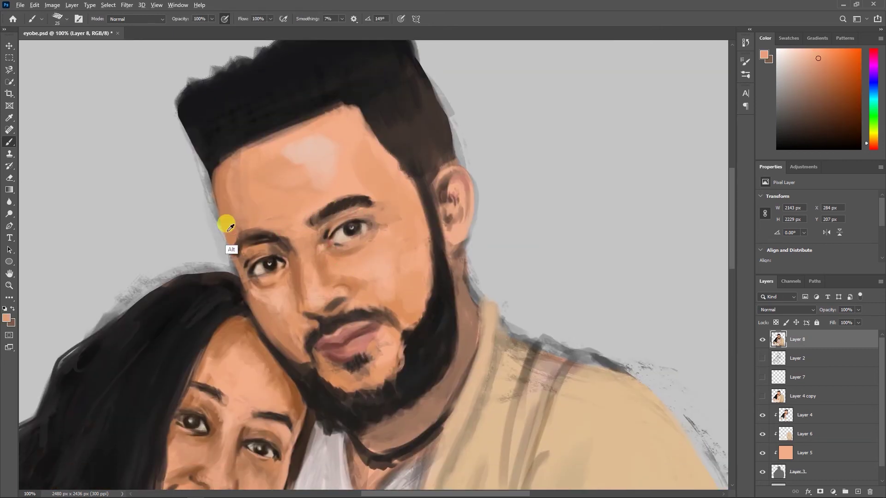
pyautogui.keyDown('alt'); pyautogui.click(214, 158); pyautogui.keyUp('alt')
pyautogui.keyDown('alt'); pyautogui.click(240, 143); pyautogui.keyUp('alt')
pyautogui.keyDown('alt'); pyautogui.click(178, 108); pyautogui.keyUp('alt')
pyautogui.scroll(2, 178, 109)
pyautogui.press('e')
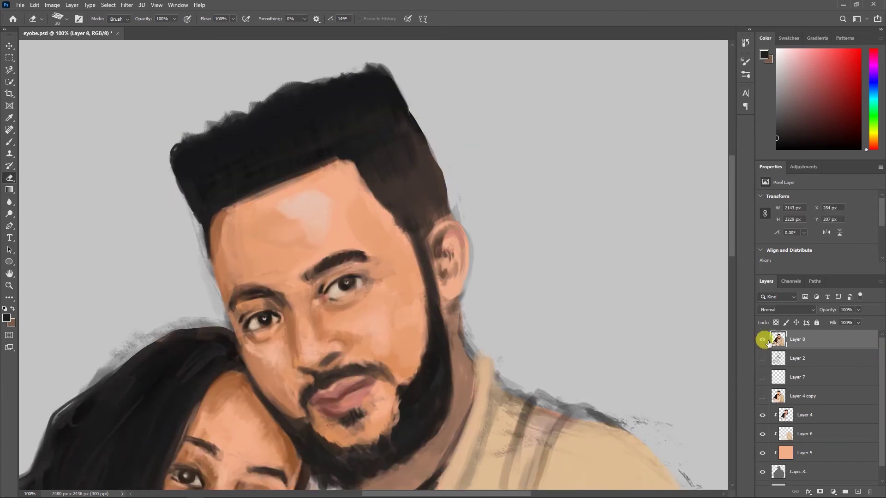
pyautogui.press('b')
# - Darken the man's hair edge, hide lower painting layers, and erase the rough edge atop his hair
pyautogui.moveTo(421, 131); pyautogui.dragTo(409, 187)
pyautogui.moveTo(762, 414); pyautogui.dragTo(762, 471)
pyautogui.moveTo(569, 198); pyautogui.dragTo(609, 310)
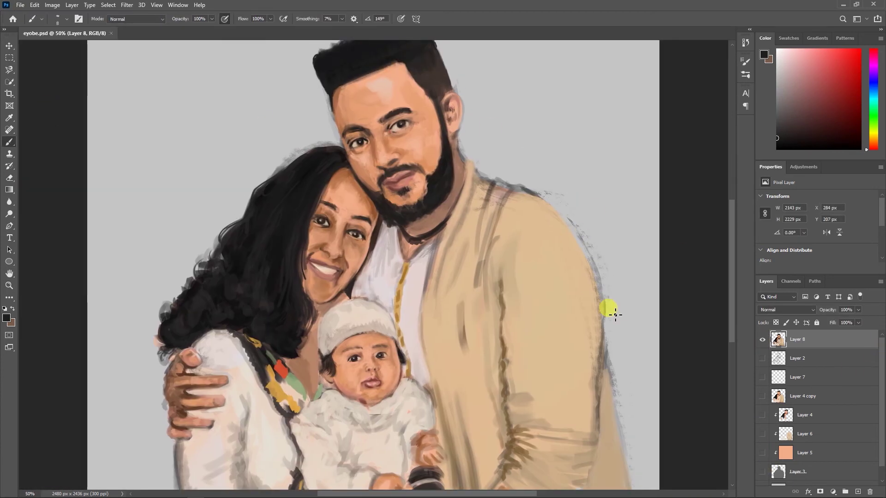
pyautogui.press('e')
pyautogui.click(413, 324)
pyautogui.moveTo(389, 156)
pyautogui.mouseDown()
pyautogui.moveTo(360, 92)
pyautogui.moveTo(217, 93)
pyautogui.moveTo(202, 109)
pyautogui.mouseUp()
pyautogui.scroll(1, 361, 93)
pyautogui.press('b')
# - Reshade the man's ear with lighter skin tones and zoom in to pick a redder lip tone
pyautogui.keyDown('alt'); pyautogui.click(416, 236); pyautogui.keyUp('alt')
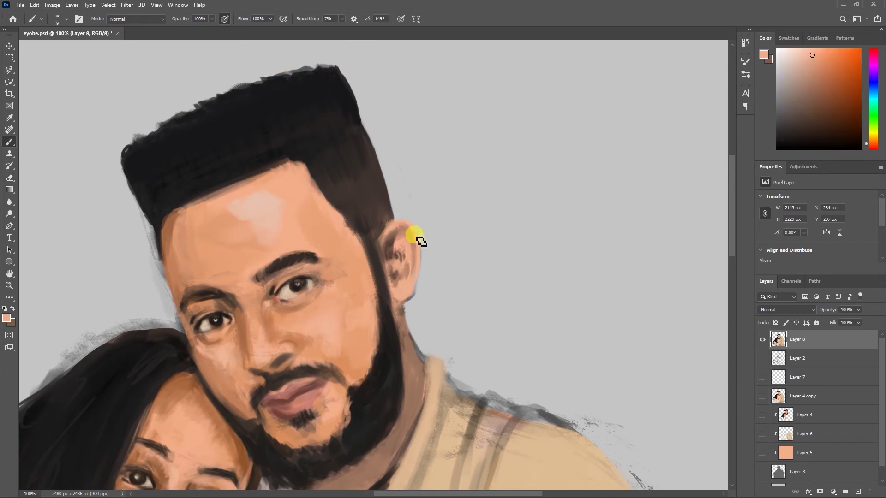
pyautogui.keyDown('alt'); pyautogui.click(425, 366); pyautogui.keyUp('alt')
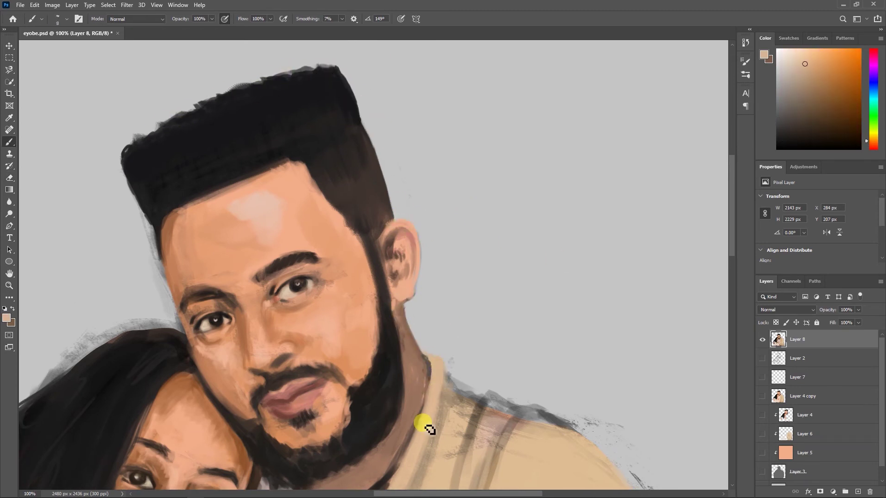
pyautogui.moveTo(425, 421); pyautogui.dragTo(263, 224)
pyautogui.keyDown('alt'); pyautogui.click(394, 151); pyautogui.keyUp('alt')
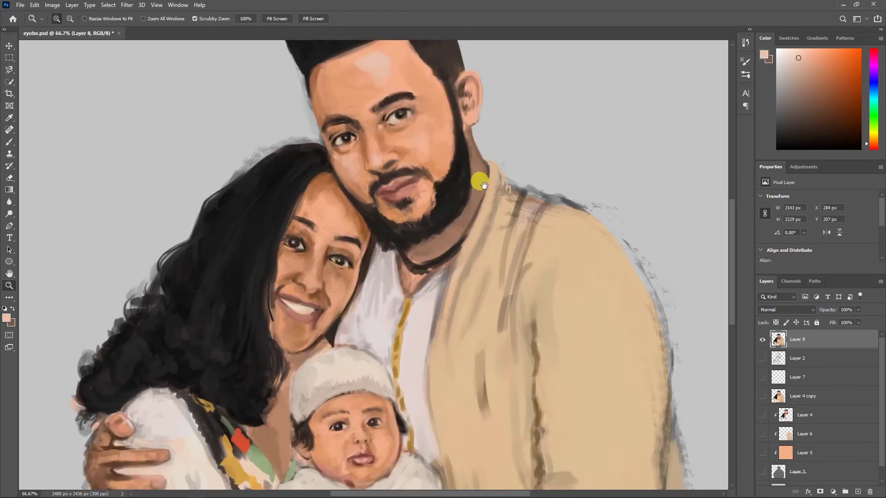
pyautogui.moveTo(318, 208); pyautogui.dragTo(410, 200)
pyautogui.keyDown('alt'); pyautogui.click(410, 200); pyautogui.keyUp('alt')
# - Touch up the man's lips and beard with dark beard brown and a light skin tone
pyautogui.scroll(-1, 472, 227)
pyautogui.scroll(2, 401, 231)
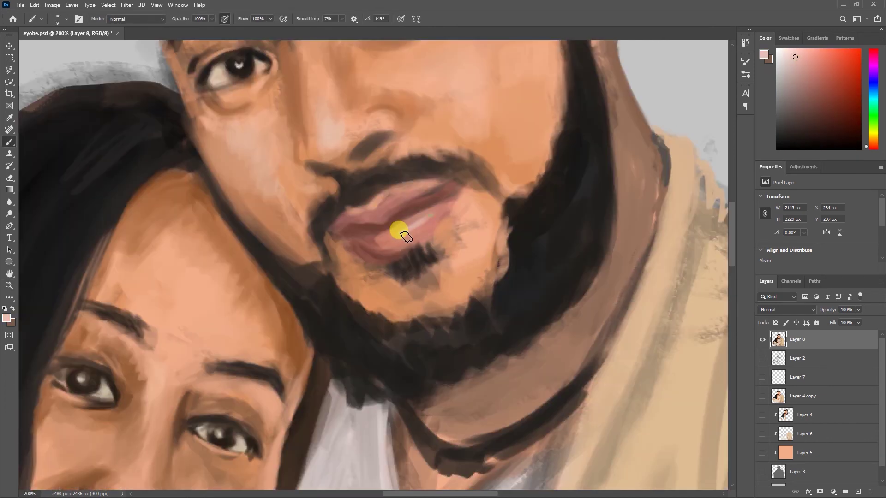
pyautogui.scroll(-2, 376, 227)
pyautogui.keyDown('alt'); pyautogui.click(424, 254); pyautogui.keyUp('alt')
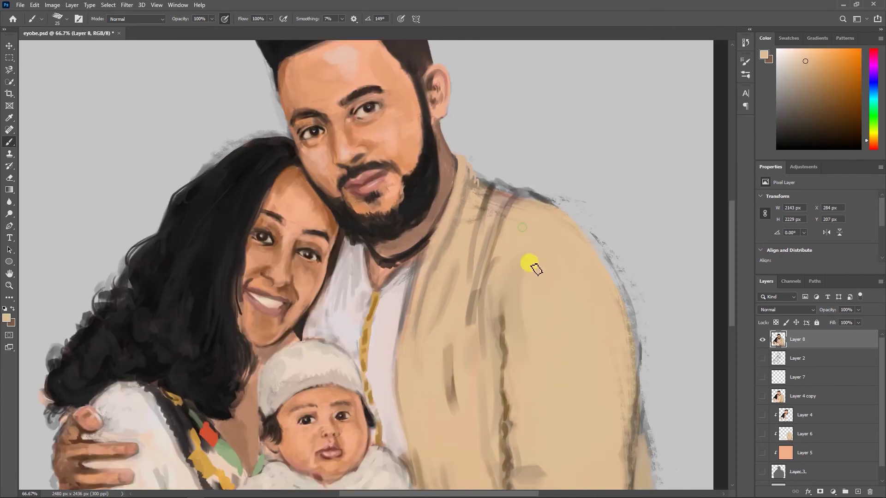
pyautogui.scroll(-1, 471, 228)
pyautogui.scroll(1, 531, 263)
pyautogui.keyDown('alt'); pyautogui.click(243, 269); pyautogui.keyUp('alt')
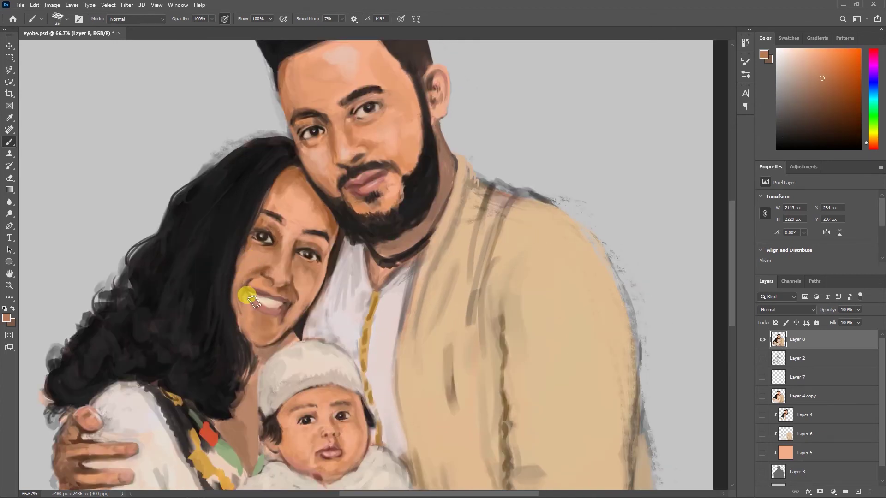
# - Sample lighter skin, near-black eye-corner, medium brown and forehead peach and orange-brown tones
pyautogui.scroll(1, 252, 301)
pyautogui.click(834, 73)
pyautogui.keyDown('alt'); pyautogui.click(355, 241); pyautogui.keyUp('alt')
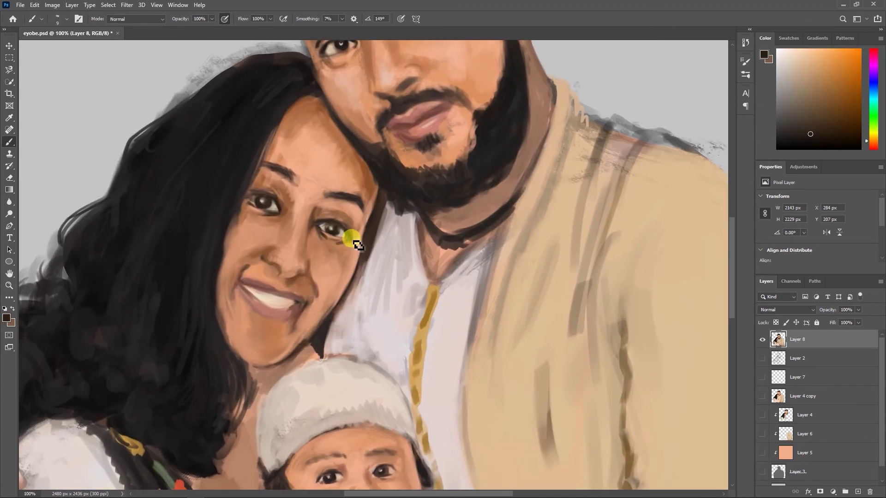
pyautogui.keyDown('alt'); pyautogui.click(331, 209); pyautogui.keyUp('alt')
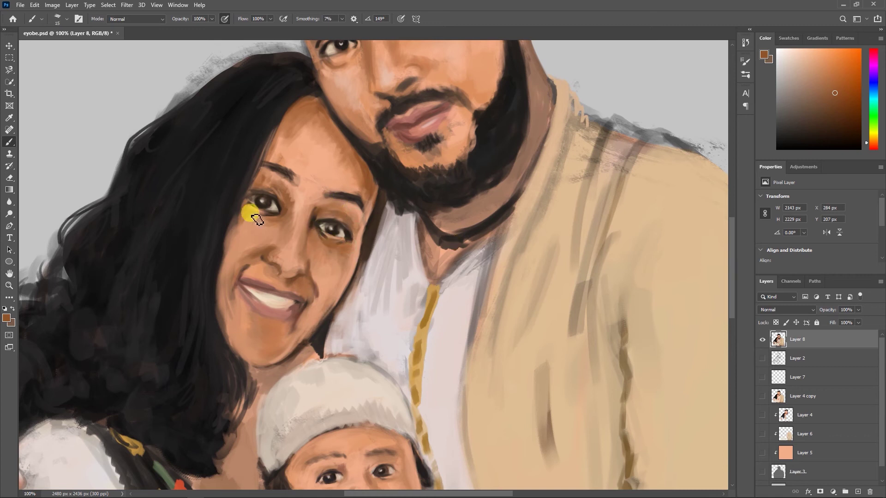
pyautogui.keyDown('alt'); pyautogui.click(290, 169); pyautogui.keyUp('alt')
pyautogui.keyDown('alt'); pyautogui.click(314, 188); pyautogui.keyUp('alt')
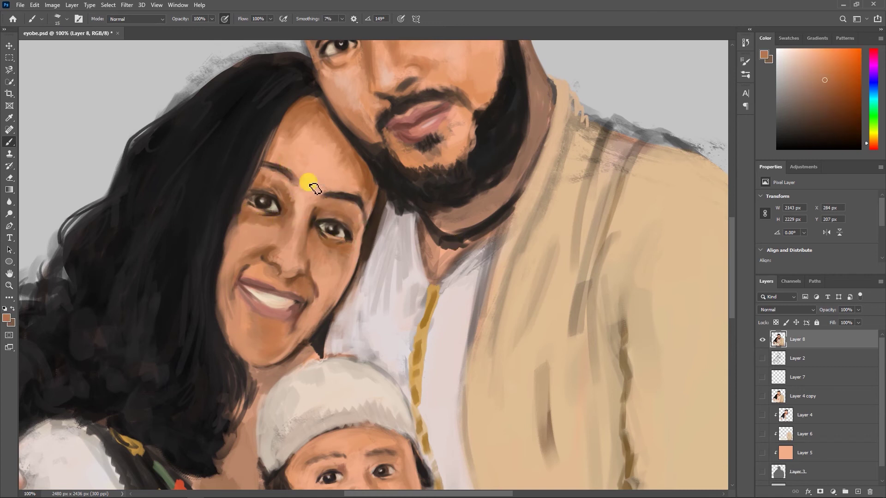
# - Pick cheek, lighter peach and pinkish skin tones around the woman's smile
pyautogui.keyDown('alt'); pyautogui.click(305, 273); pyautogui.keyUp('alt')
pyautogui.keyDown('alt'); pyautogui.click(296, 303); pyautogui.keyUp('alt')
pyautogui.keyDown('alt'); pyautogui.click(277, 289); pyautogui.keyUp('alt')
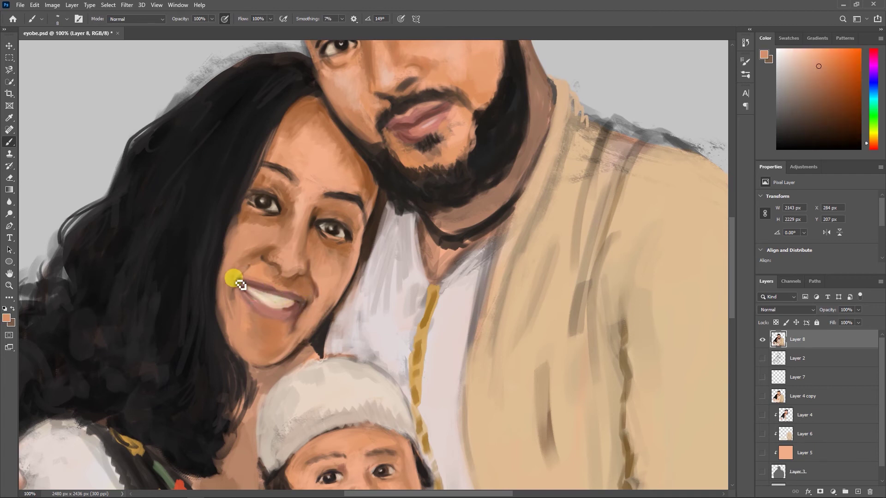
pyautogui.scroll(-3, 245, 286)
pyautogui.scroll(4, 394, 356)
pyautogui.keyDown('alt'); pyautogui.click(393, 356); pyautogui.keyUp('alt')
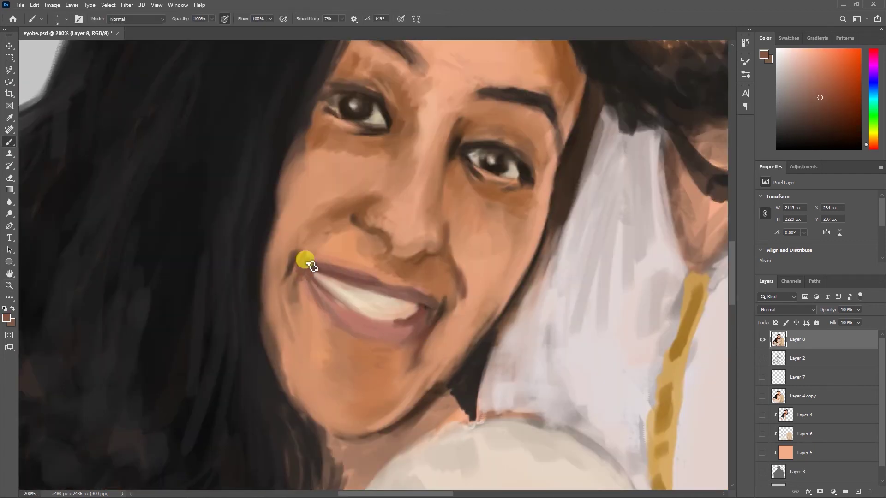
pyautogui.keyDown('alt'); pyautogui.click(410, 322); pyautogui.keyUp('alt')
pyautogui.keyDown('alt'); pyautogui.click(422, 290); pyautogui.keyUp('alt')
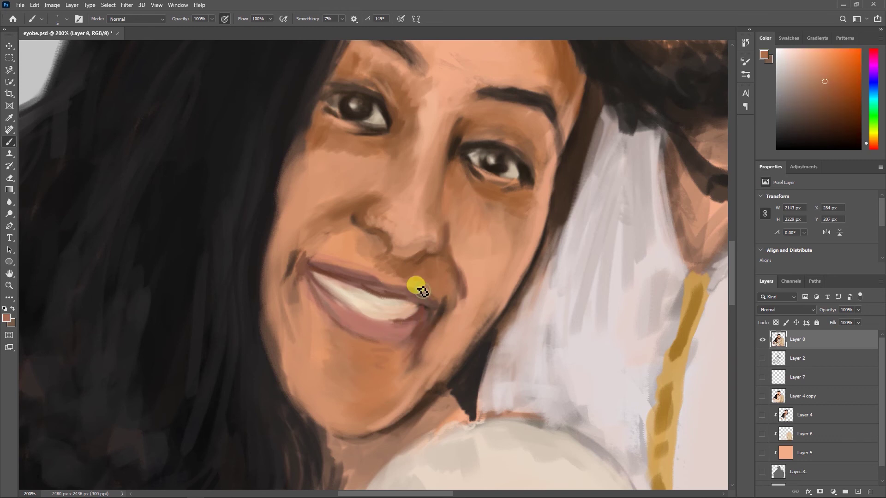
# - Paint lighter strokes on the woman's left cheek and touch up her right eye with a finer brush
pyautogui.keyDown('alt'); pyautogui.click(402, 214); pyautogui.keyUp('alt')
pyautogui.moveTo(300, 198)
pyautogui.mouseDown()
pyautogui.moveTo(311, 164)
pyautogui.moveTo(279, 217)
pyautogui.mouseUp()
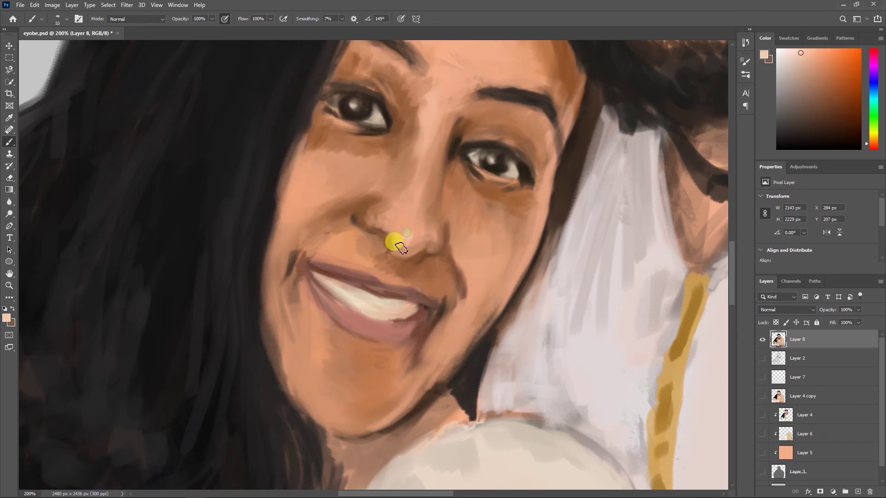
pyautogui.press('[')
pyautogui.keyDown('alt'); pyautogui.click(356, 92); pyautogui.keyUp('alt')
pyautogui.keyDown('alt'); pyautogui.click(507, 177); pyautogui.keyUp('alt')
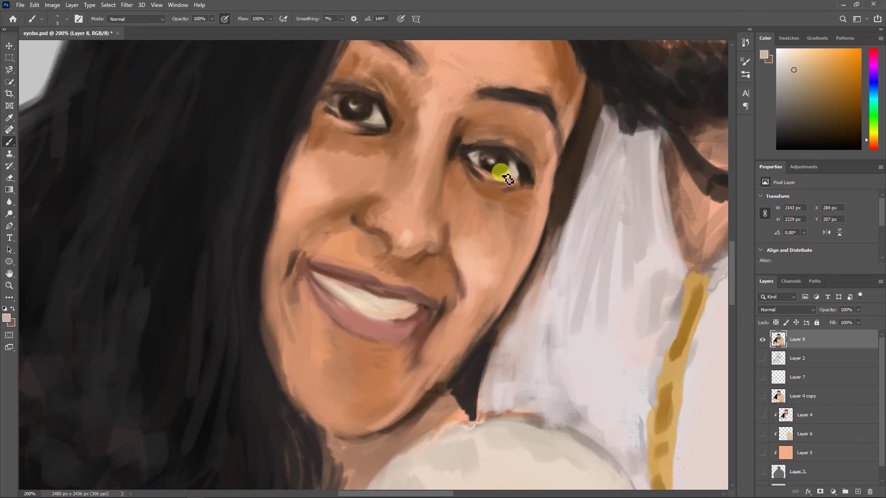
# - Touch the woman's nose with orange-tan, fit the painting on screen, and pick near-black hair colour
pyautogui.scroll(-2, 306, 258)
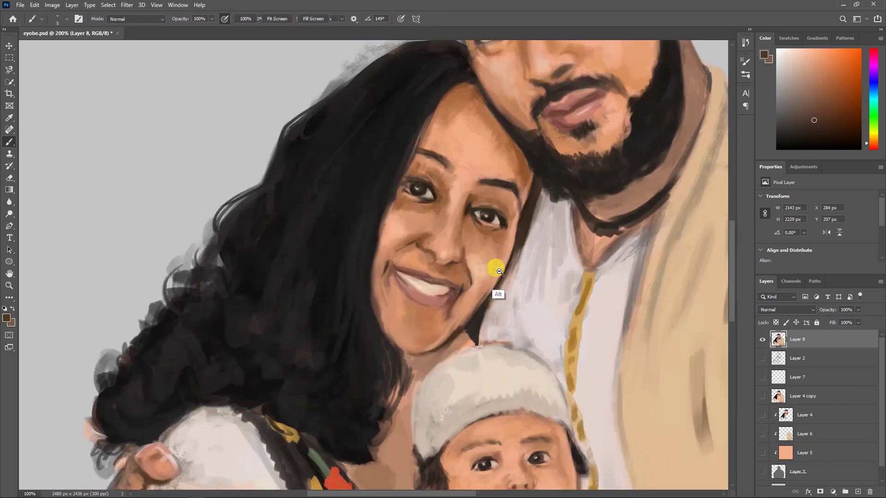
pyautogui.keyDown('alt'); pyautogui.click(303, 246); pyautogui.keyUp('alt')
pyautogui.keyDown('alt'); pyautogui.click(439, 143); pyautogui.keyUp('alt')
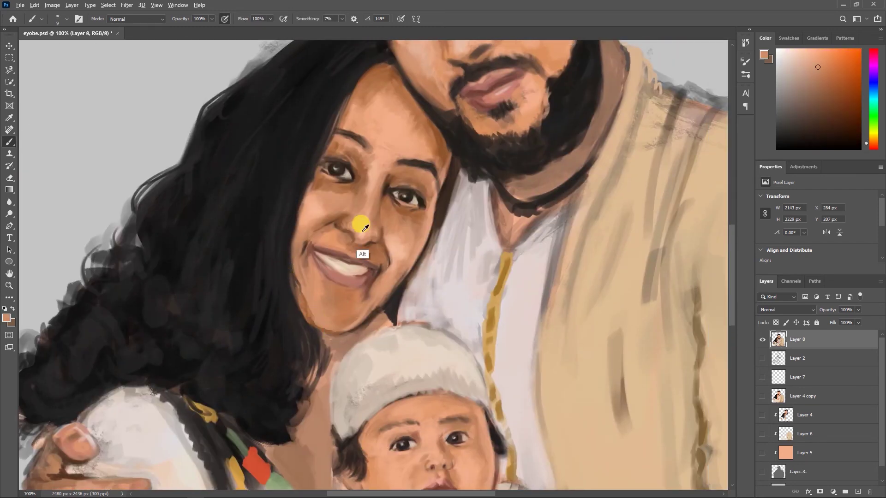
pyautogui.hotkey('ctrl', '0')
pyautogui.keyDown('alt'); pyautogui.click(352, 256); pyautogui.keyUp('alt')
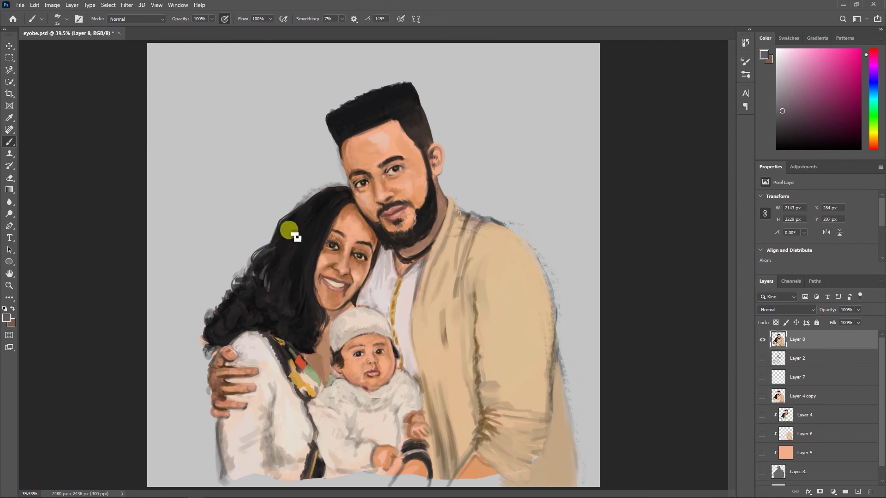
# - Sample dark brown and pale beige tones from the hair, neckline and baby's forehead
pyautogui.keyDown('alt'); pyautogui.click(319, 294); pyautogui.keyUp('alt')
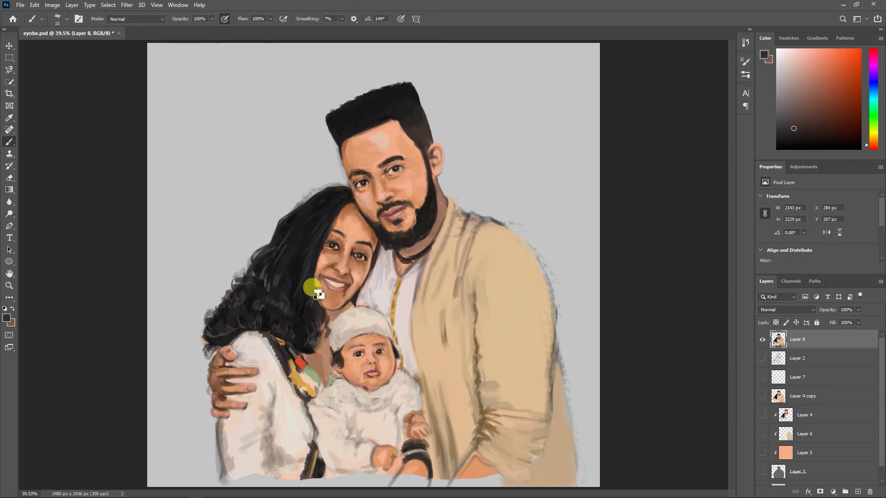
pyautogui.keyDown('alt'); pyautogui.click(311, 356); pyautogui.keyUp('alt')
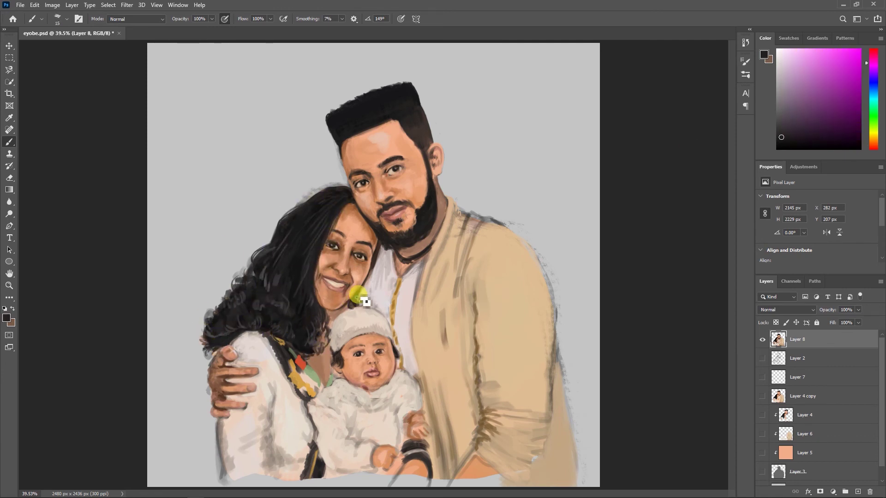
pyautogui.press('e')
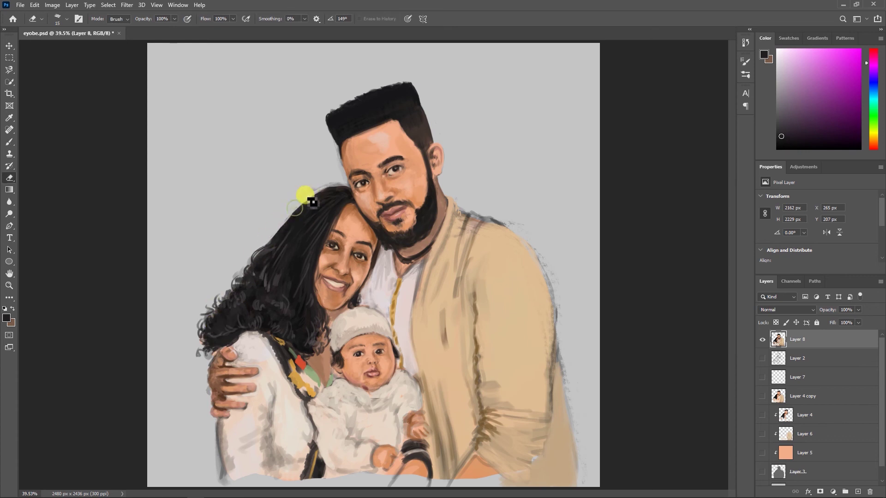
pyautogui.press('b')
pyautogui.scroll(3, 317, 366)
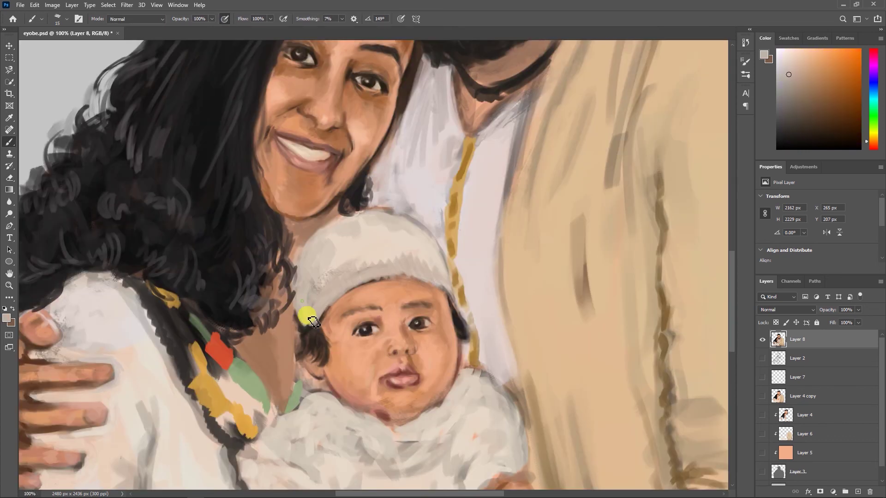
pyautogui.keyDown('alt'); pyautogui.click(323, 357); pyautogui.keyUp('alt')
pyautogui.keyDown('alt'); pyautogui.click(364, 301); pyautogui.keyUp('alt')
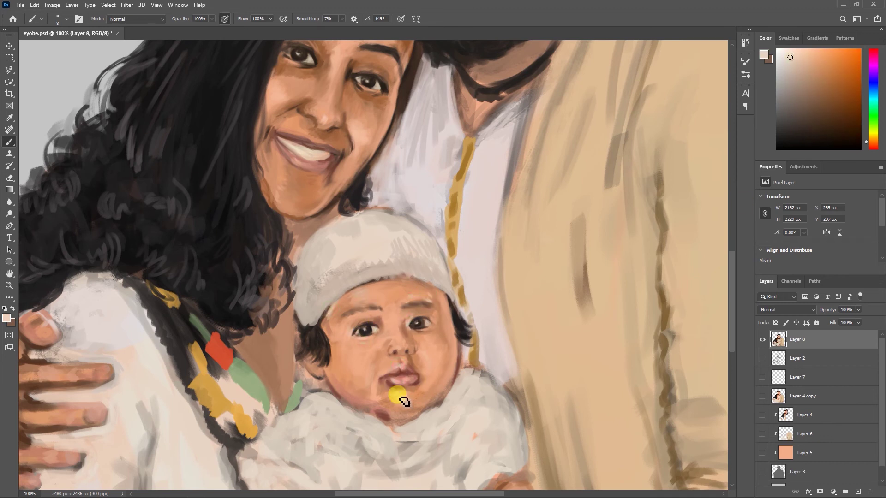
# - Sample the sleeve's pale beige and lighten and smooth the shading on the woman's sleeve
pyautogui.scroll(-5, 368, 436)
pyautogui.hscroll(1, 368, 436)
pyautogui.keyDown('alt'); pyautogui.click(369, 415); pyautogui.keyUp('alt')
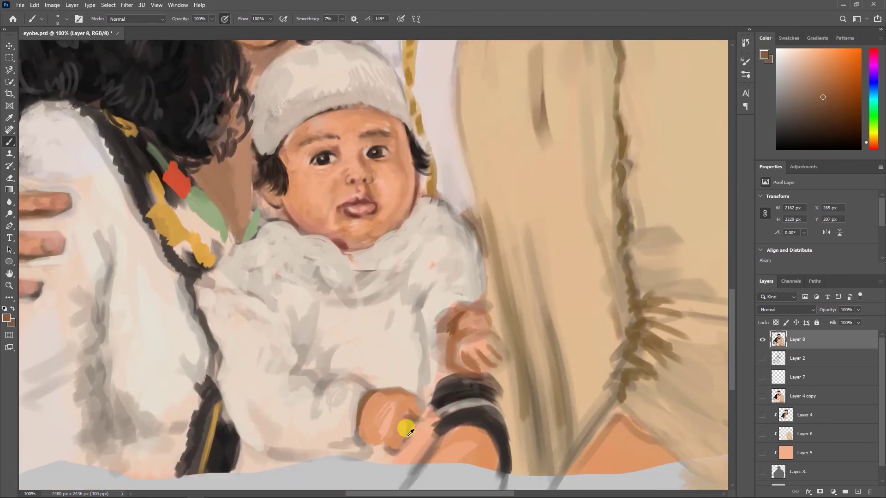
pyautogui.scroll(-1, 465, 337)
pyautogui.keyDown('alt'); pyautogui.click(206, 300); pyautogui.keyUp('alt')
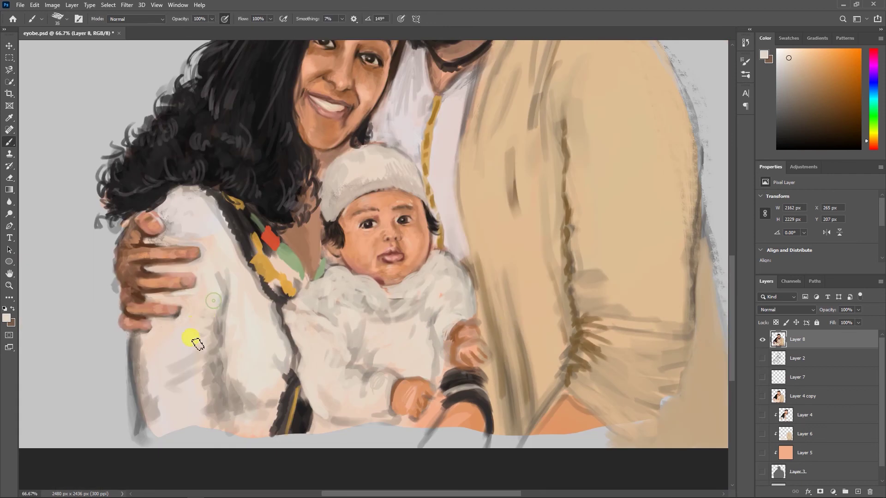
pyautogui.moveTo(191, 338); pyautogui.dragTo(258, 340)
# - Sample the man's shirt beige and paint light strokes on it with a textured brush
pyautogui.keyDown('alt'); pyautogui.click(391, 293); pyautogui.keyUp('alt')
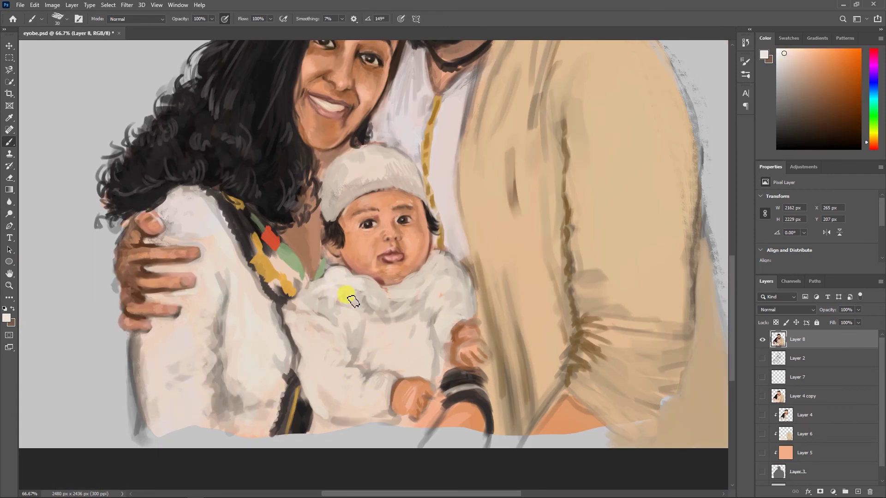
pyautogui.scroll(-2, 307, 327)
pyautogui.keyDown('alt'); pyautogui.click(540, 270); pyautogui.keyUp('alt')
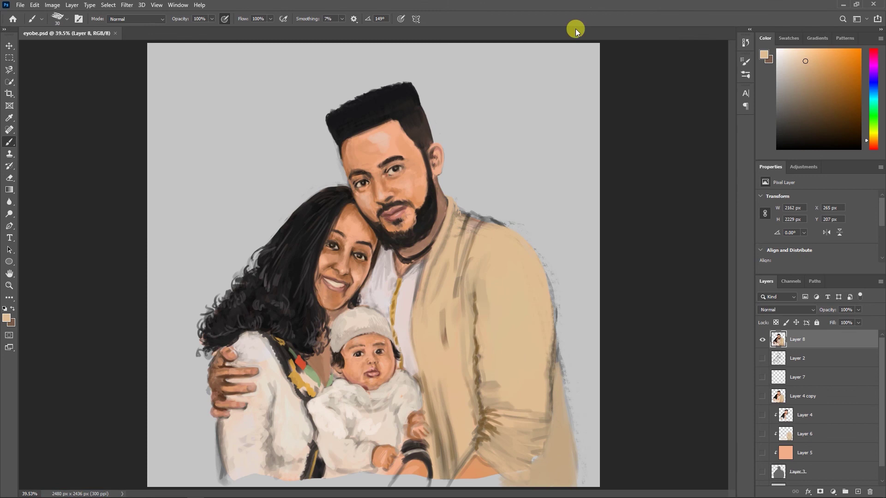
pyautogui.rightClick(533, 254)
pyautogui.scroll(1, 619, 415)
pyautogui.rightClick(510, 473)
pyautogui.doubleClick(602, 455)
pyautogui.moveTo(490, 259)
pyautogui.mouseDown()
pyautogui.moveTo(461, 342)
pyautogui.moveTo(490, 395)
pyautogui.mouseUp()
# - Repaint the man's shirt and shoulder with broad beige strokes and brighten his sleeve
pyautogui.press(']')
pyautogui.press(']')
pyautogui.press(']')
pyautogui.moveTo(436, 332); pyautogui.dragTo(431, 252)
pyautogui.moveTo(429, 291); pyautogui.dragTo(491, 237)
pyautogui.moveTo(526, 432); pyautogui.dragTo(563, 408)
pyautogui.moveTo(494, 240); pyautogui.dragTo(531, 302)
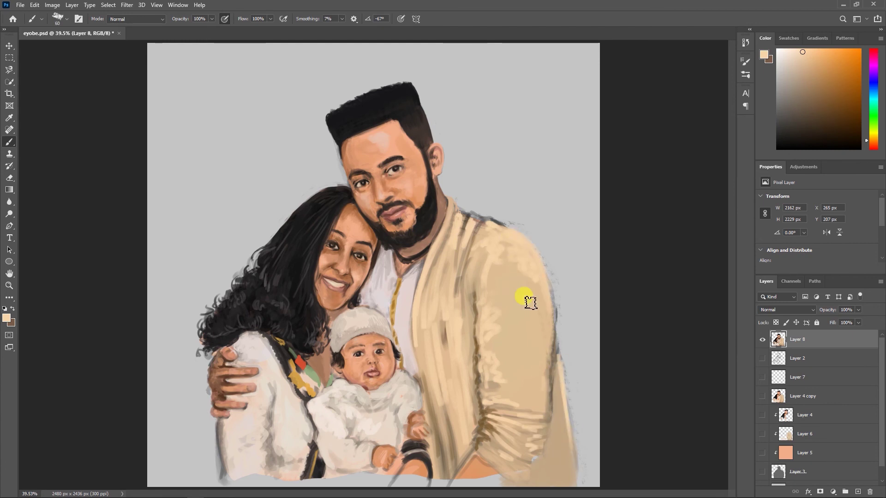
pyautogui.rightClick(487, 238)
pyautogui.doubleClick(578, 275)
pyautogui.moveTo(504, 243); pyautogui.dragTo(515, 392)
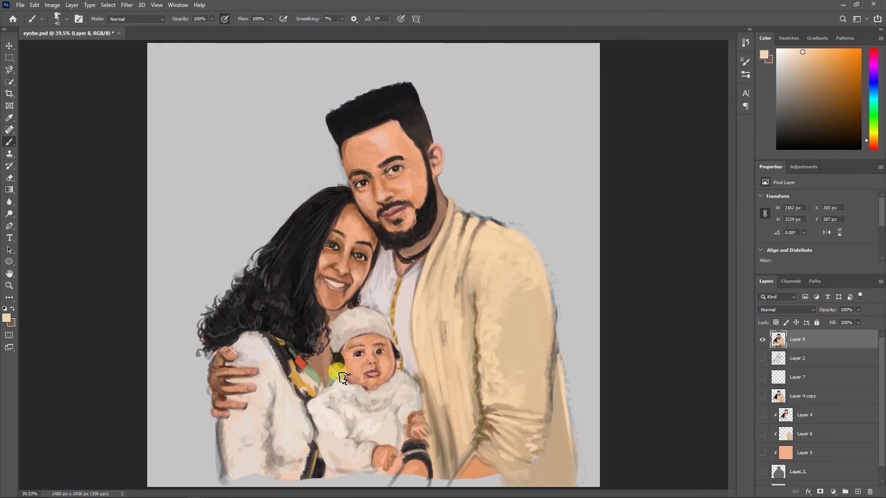
# - On a new layer, paint large orange strokes around the family
pyautogui.press('e')
pyautogui.rightClick(584, 452)
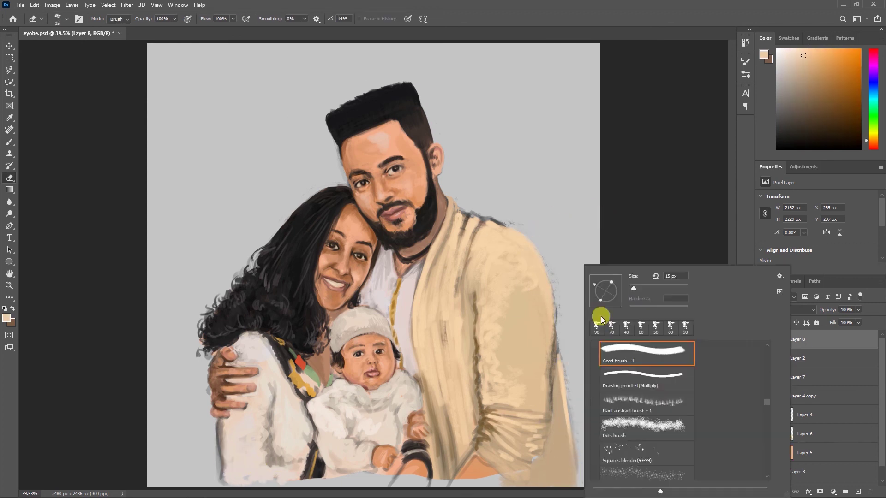
pyautogui.press('Escape')
pyautogui.press('b')
pyautogui.hotkey('ctrl', 'shift', 'alt', 'n')
pyautogui.moveTo(489, 175); pyautogui.dragTo(459, 200)
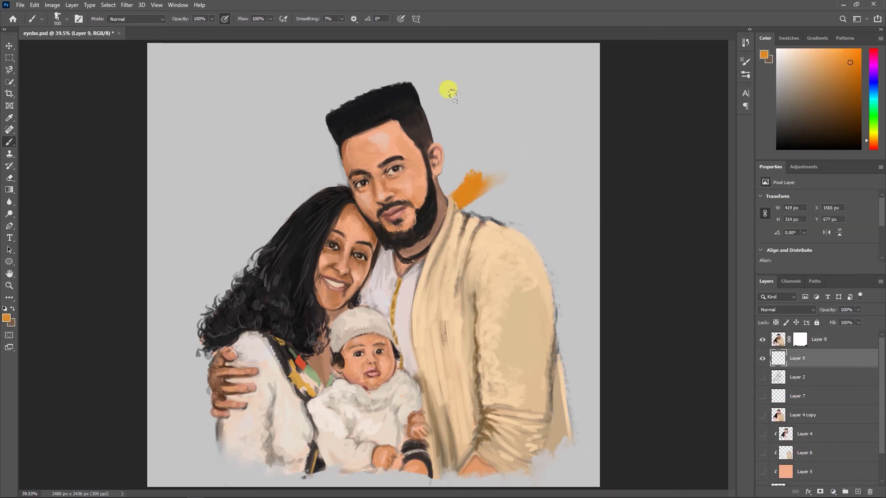
pyautogui.moveTo(450, 93); pyautogui.dragTo(346, 109)
# - Add bright yellow Color Dodge glow behind the heads and fill out the orange on the right
pyautogui.hotkey('shift', 'alt', 'd')
pyautogui.press('[')
pyautogui.press('[')
pyautogui.press('[')
pyautogui.moveTo(323, 139); pyautogui.dragTo(231, 276)
pyautogui.moveTo(438, 102); pyautogui.dragTo(547, 273)
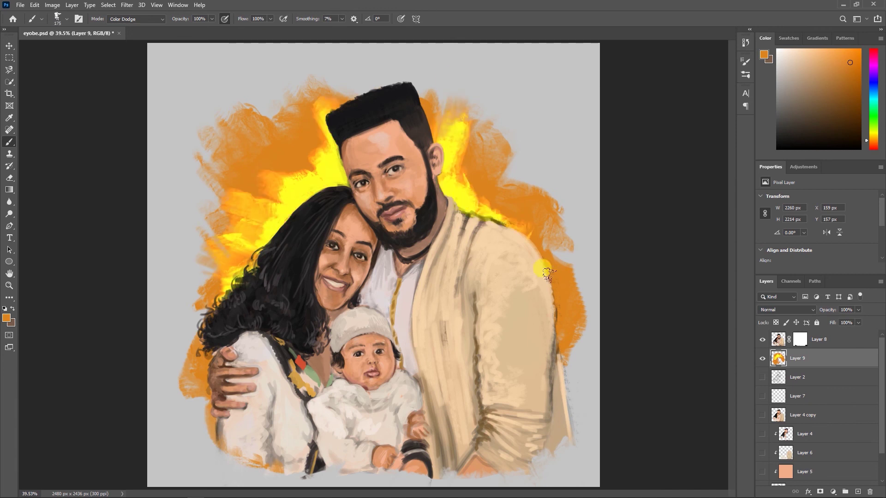
pyautogui.moveTo(258, 476); pyautogui.dragTo(194, 342)
pyautogui.moveTo(480, 153); pyautogui.dragTo(258, 277)
pyautogui.moveTo(573, 378); pyautogui.dragTo(501, 73)
pyautogui.hotkey('shift', 'alt', 'n')
pyautogui.press(']')
pyautogui.press(']')
pyautogui.moveTo(507, 207); pyautogui.dragTo(590, 120)
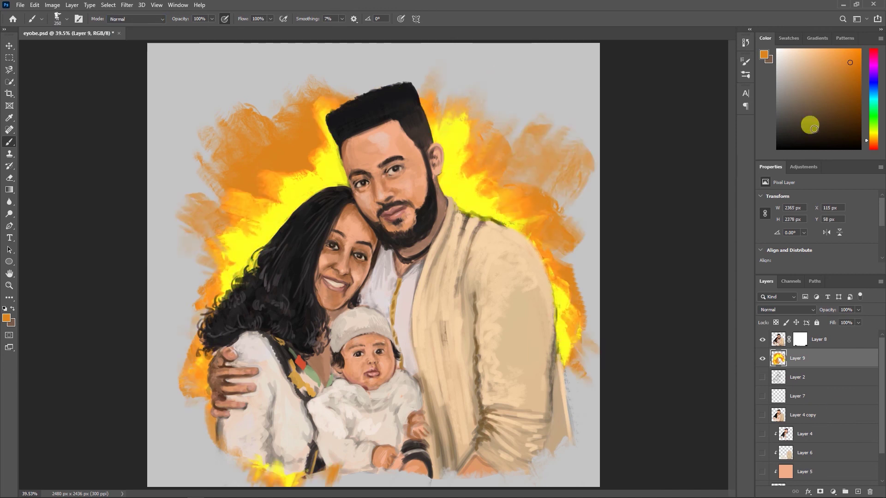
# - Fill the Background layer with light grey
pyautogui.scroll(-2, 813, 415)
pyautogui.click(803, 476)
pyautogui.moveTo(784, 55); pyautogui.dragTo(775, 40)
pyautogui.hotkey('alt', 'BackSpace')
pyautogui.click(788, 58)
pyautogui.hotkey('alt', 'BackSpace')
# - Add a rim-light layer with an orange-yellow glow colour and a Color Dodge brush
pyautogui.scroll(3, 812, 392)
pyautogui.click(803, 339)
pyautogui.hotkey('ctrl', '+')
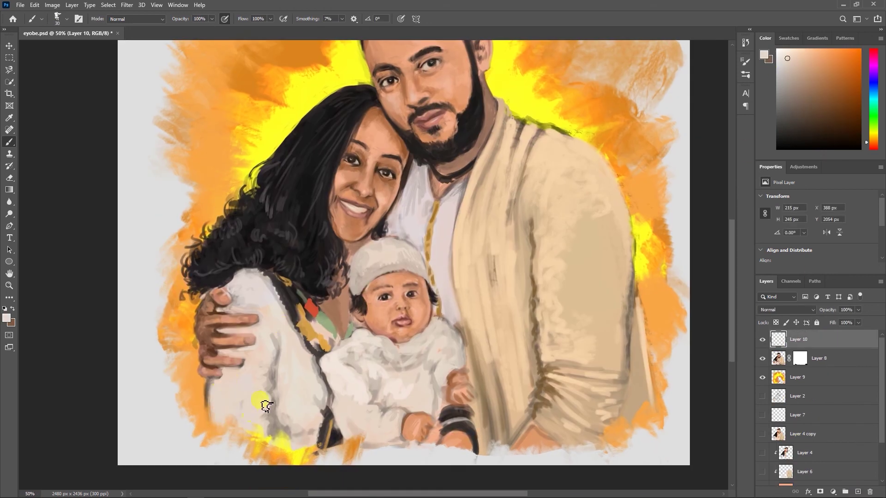
pyautogui.keyDown('alt'); pyautogui.click(635, 219); pyautogui.keyUp('alt')
pyautogui.hotkey('ctrl', '+')
pyautogui.press('[')
pyautogui.press('[')
pyautogui.press('[')
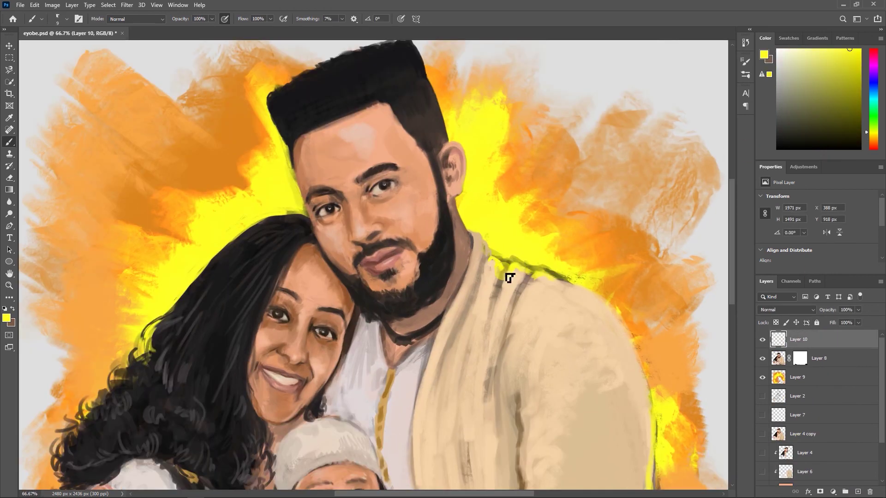
pyautogui.keyDown('alt'); pyautogui.click(541, 214); pyautogui.keyUp('alt')
pyautogui.hotkey('shift', 'alt', 'd')
# - Look over the woman's arm and baby, fit the painting on screen, and select the glow layer
pyautogui.scroll(-5, 463, 208)
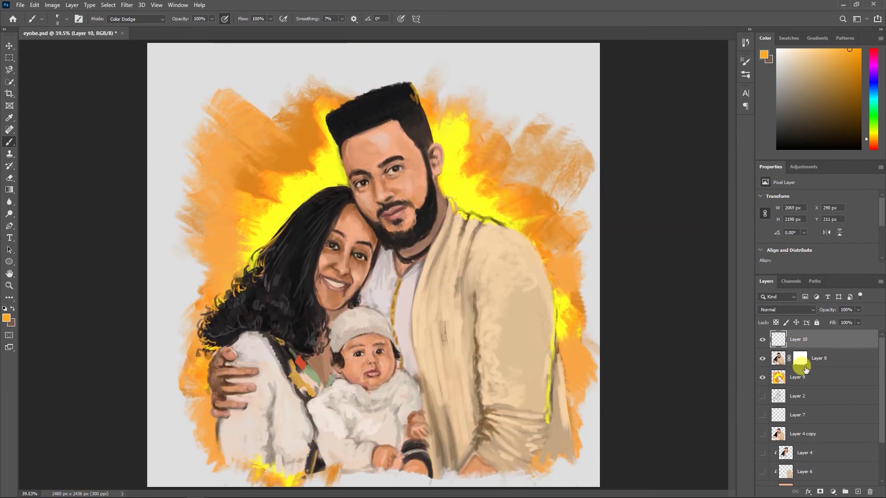
pyautogui.scroll(3, 306, 236)
pyautogui.moveTo(329, 357); pyautogui.dragTo(198, 317)
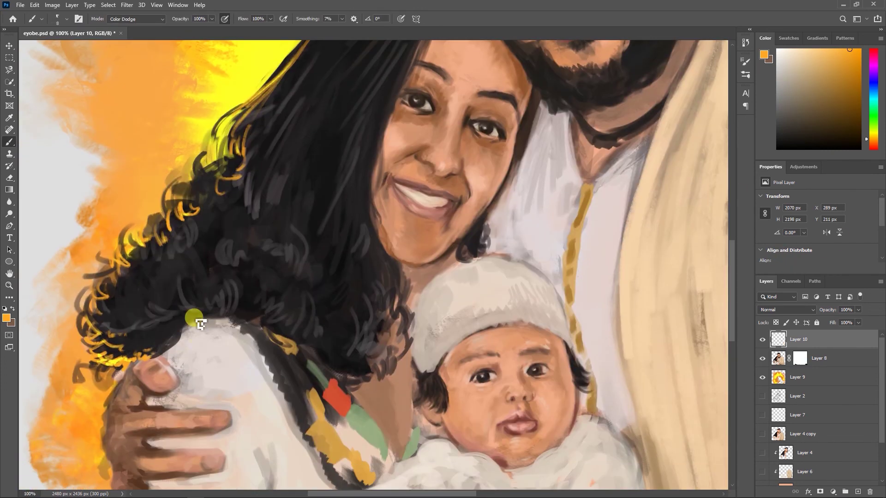
pyautogui.hotkey('ctrl', '0')
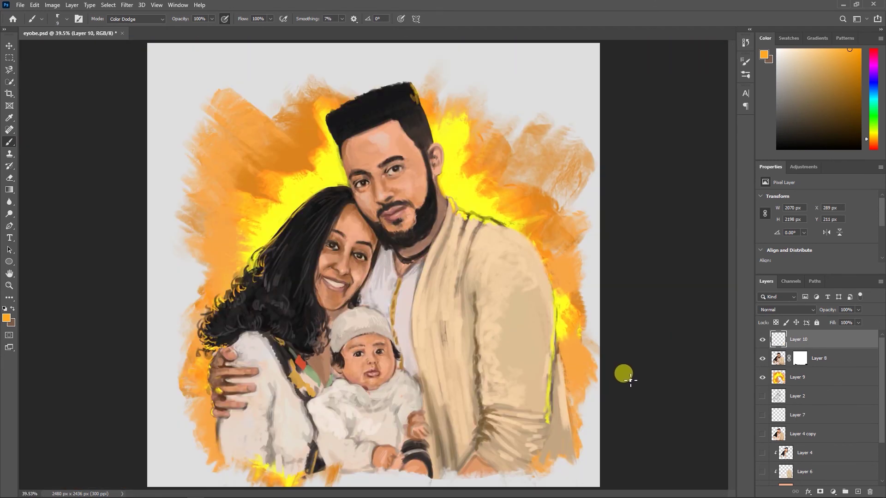
pyautogui.click(797, 377)
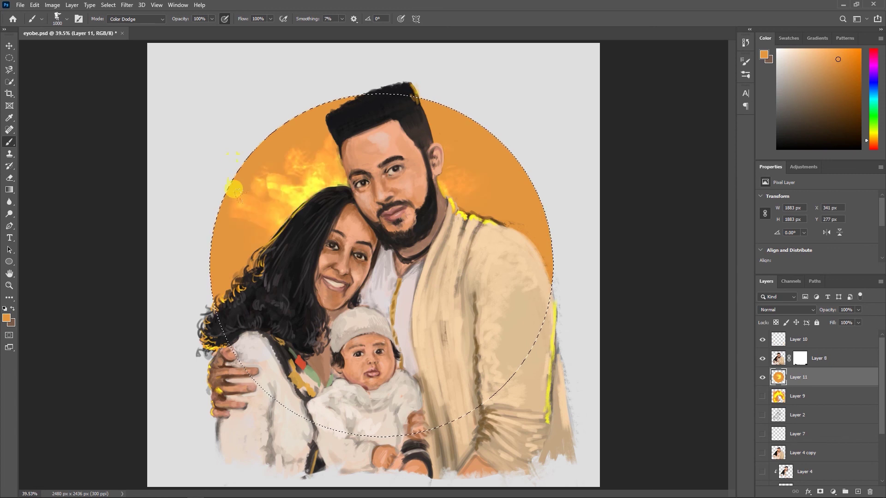
# - Erase the figures' bottom-right edge on the portrait mask and paint golden rim light on the man's hair
pyautogui.hotkey('ctrl', 'd')
pyautogui.click(800, 358)
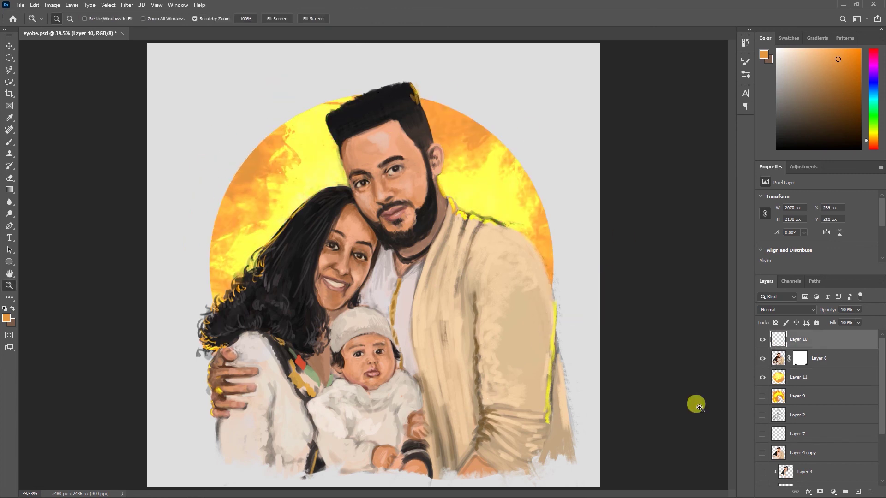
pyautogui.press('d')
pyautogui.press('e')
pyautogui.moveTo(544, 429); pyautogui.dragTo(574, 449)
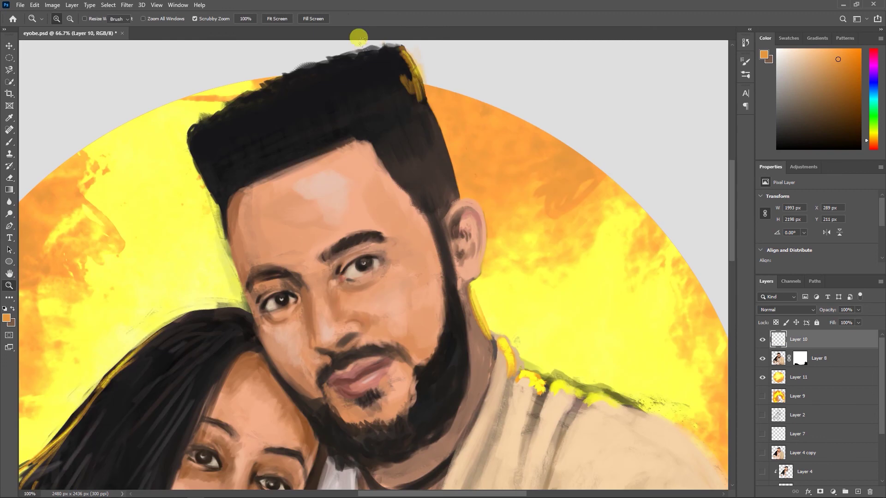
pyautogui.press('b')
pyautogui.moveTo(401, 51); pyautogui.dragTo(417, 94)
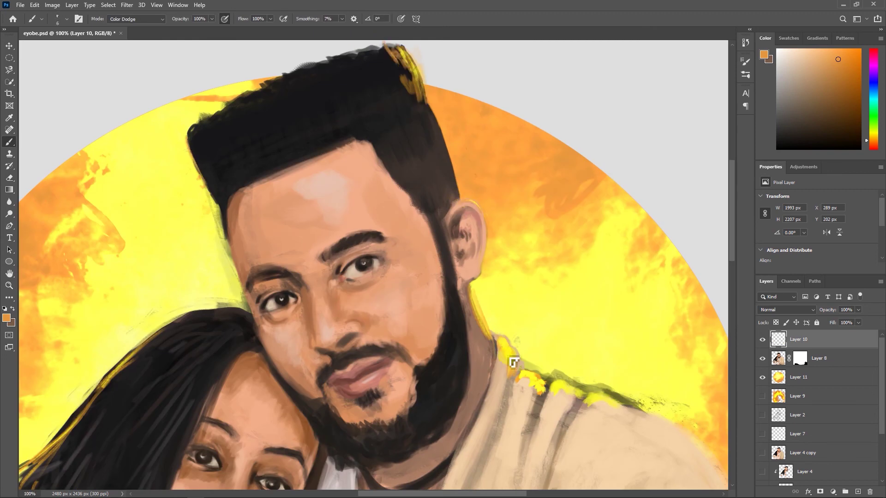